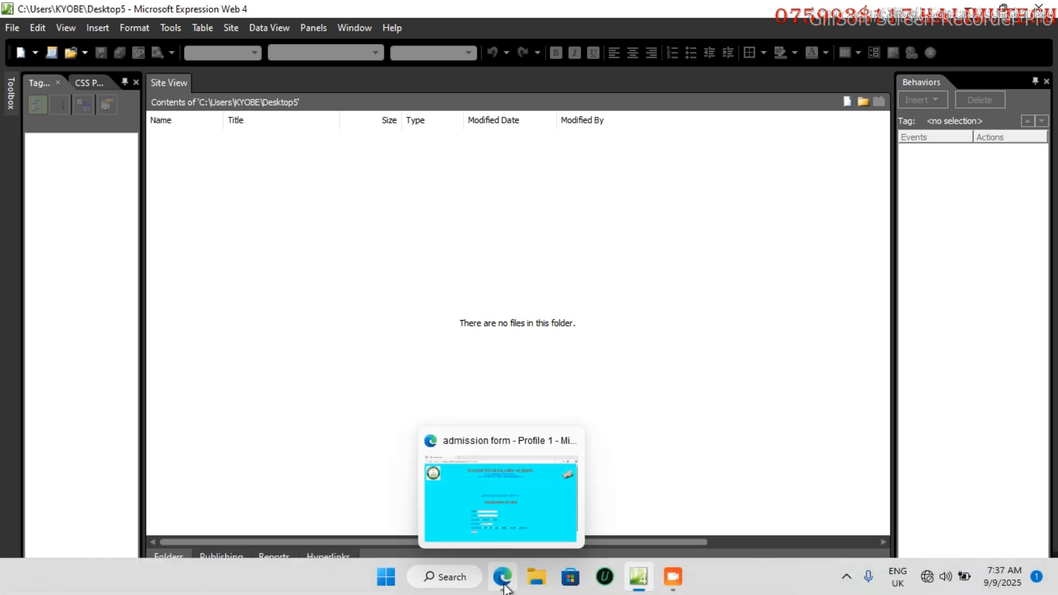
Switch to Edge to examine the finished school admission form page, and return to the empty site.
click(503, 584)
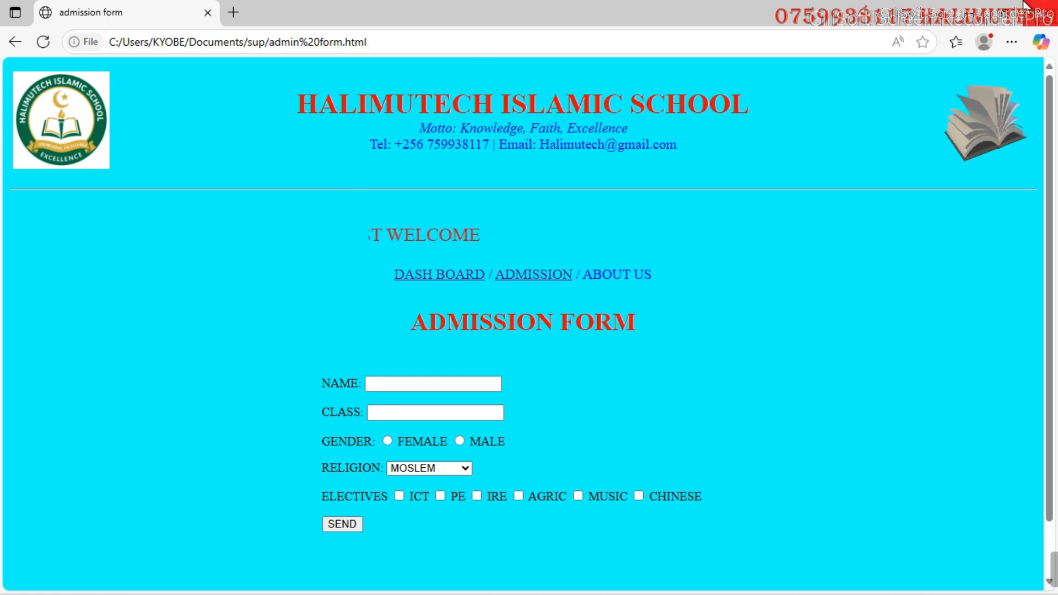
click(964, 20)
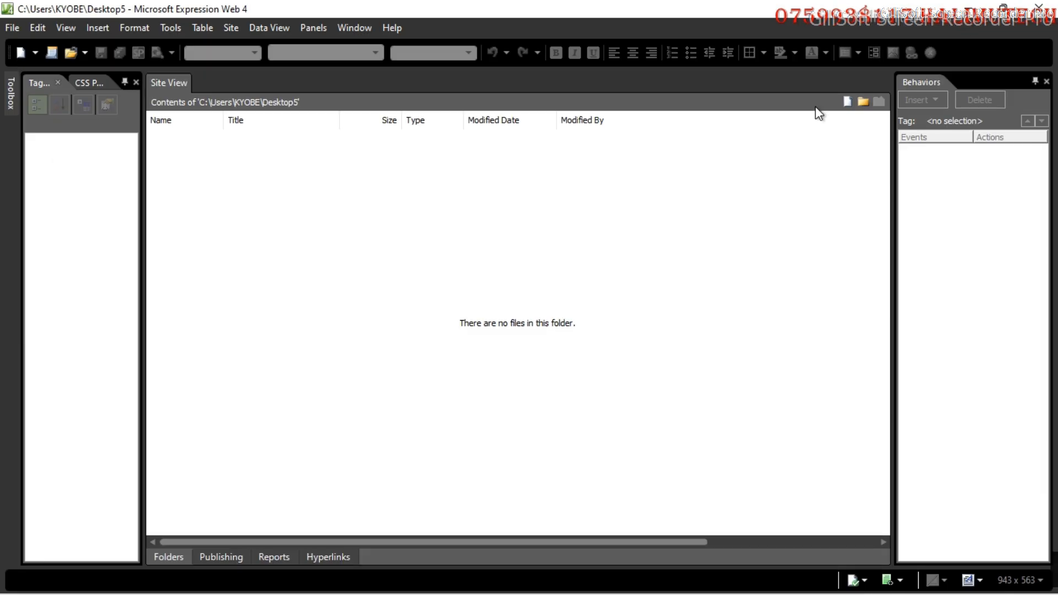
Open the Word document "his" from the SUPPO folder on the desktop and dismiss the Office activation wizard.
mouse_move(553, 593)
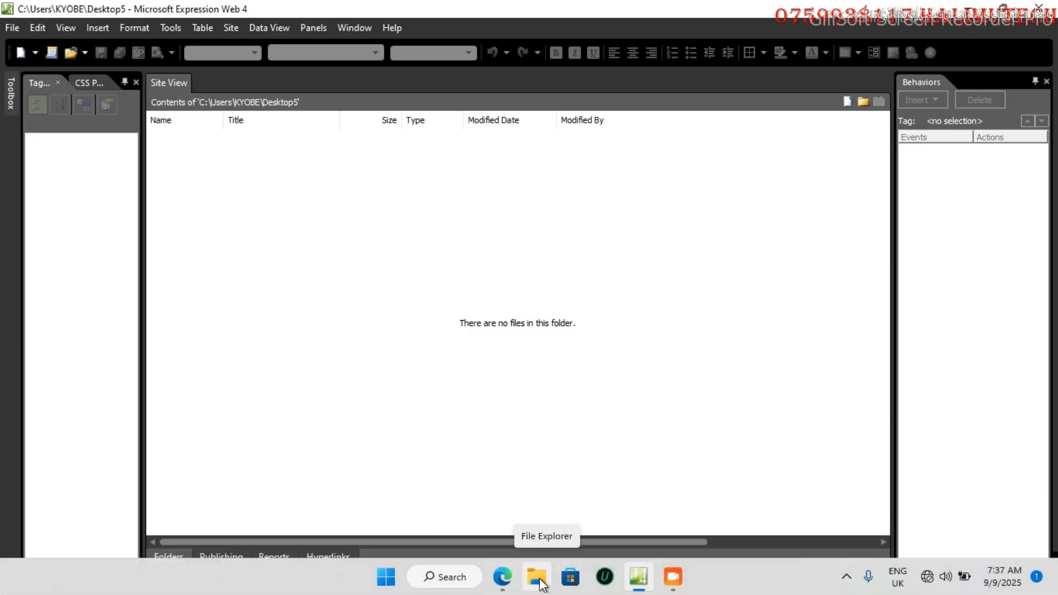
click(970, 10)
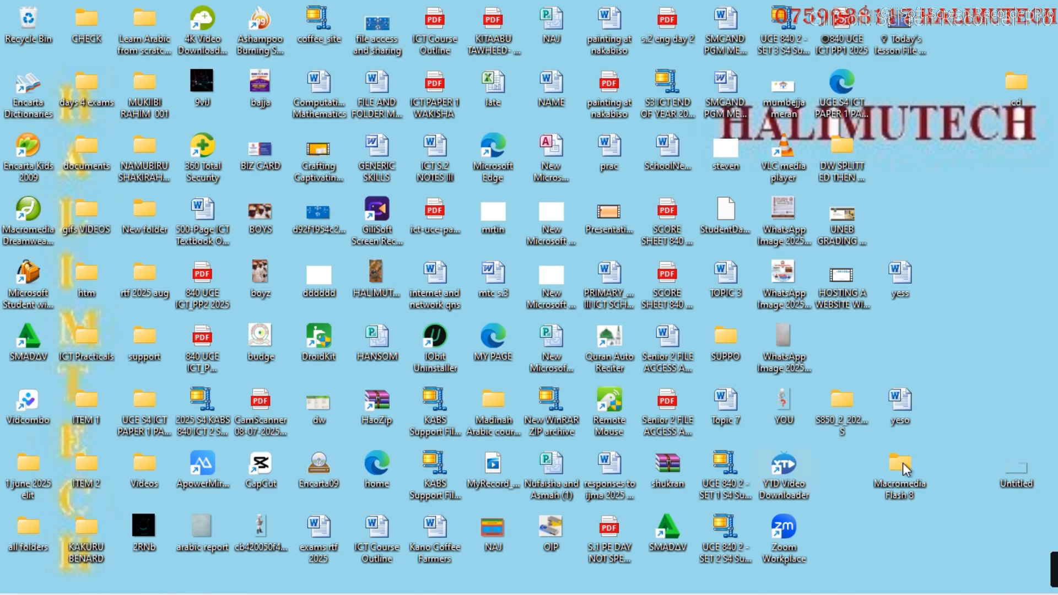
double_click(725, 338)
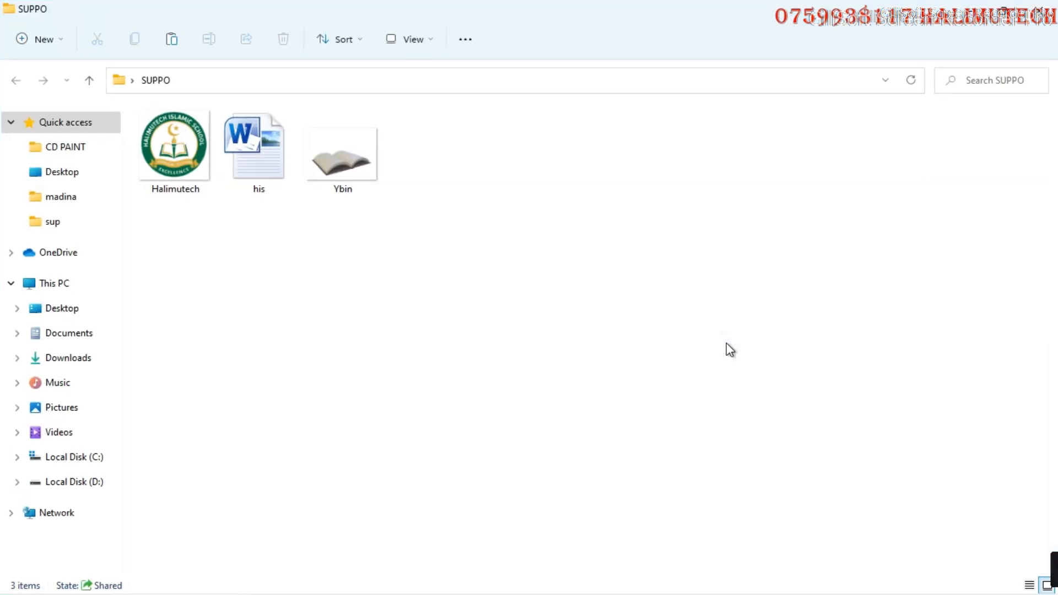
click(266, 167)
double_click(265, 168)
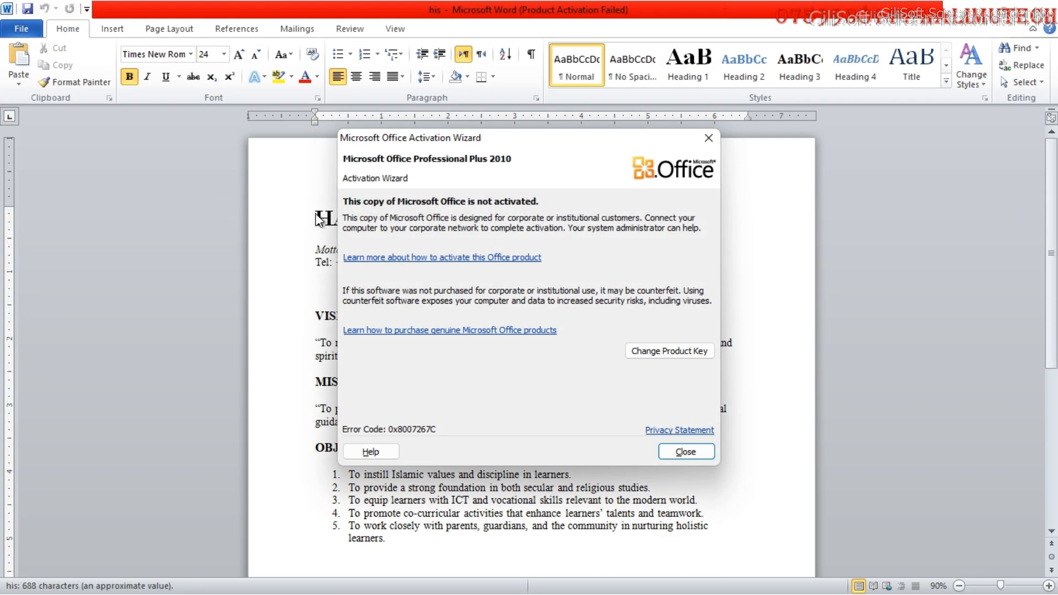
click(709, 137)
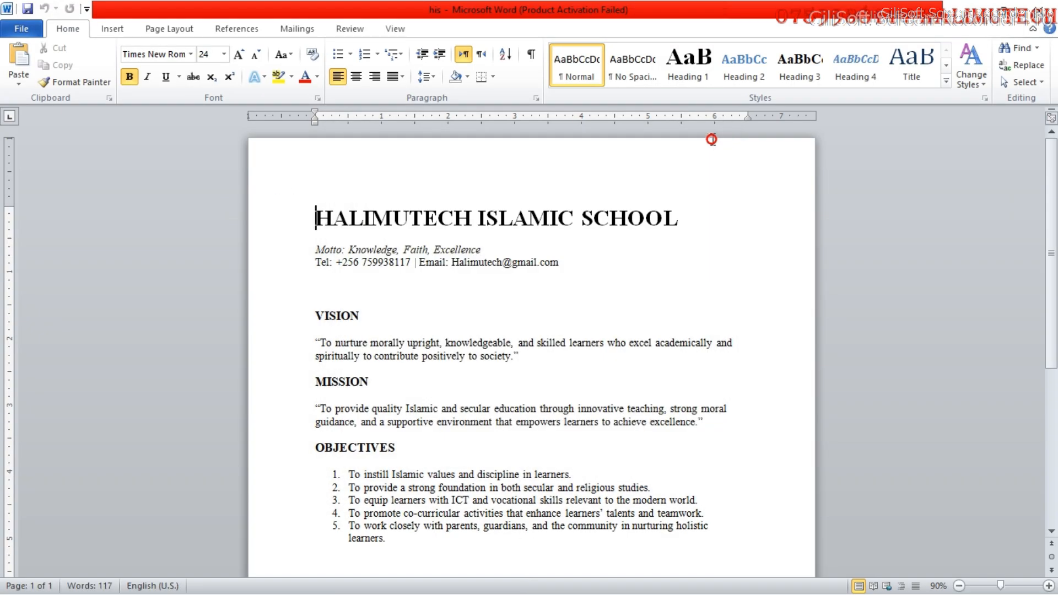
Centre and copy the school name, motto and contact lines in the document, and minimise Word and the SUPPO folder.
drag(314, 218, 590, 269)
key(ctrl+c)
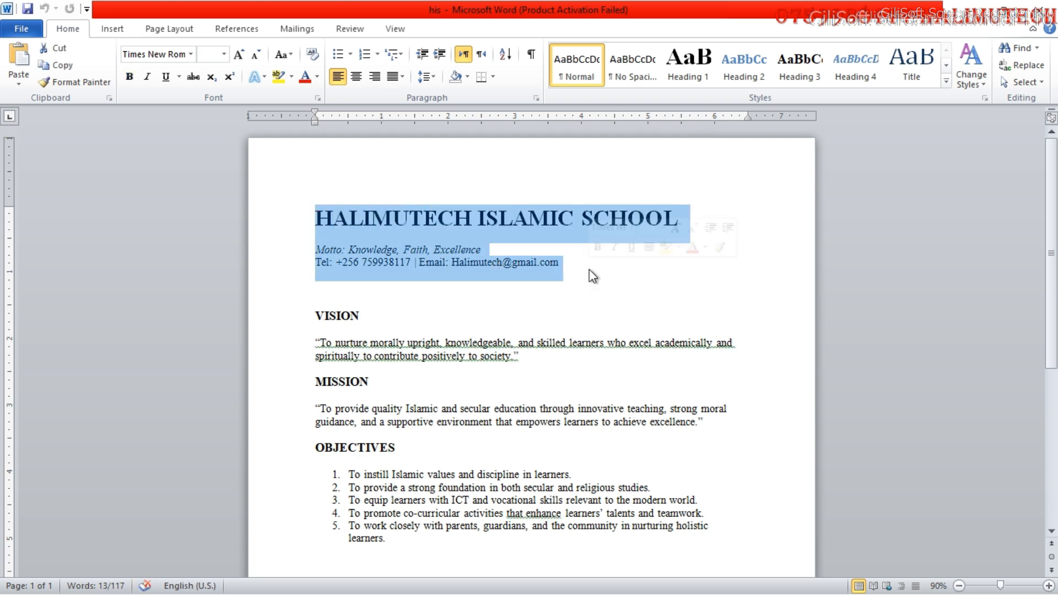
key(ctrl+e)
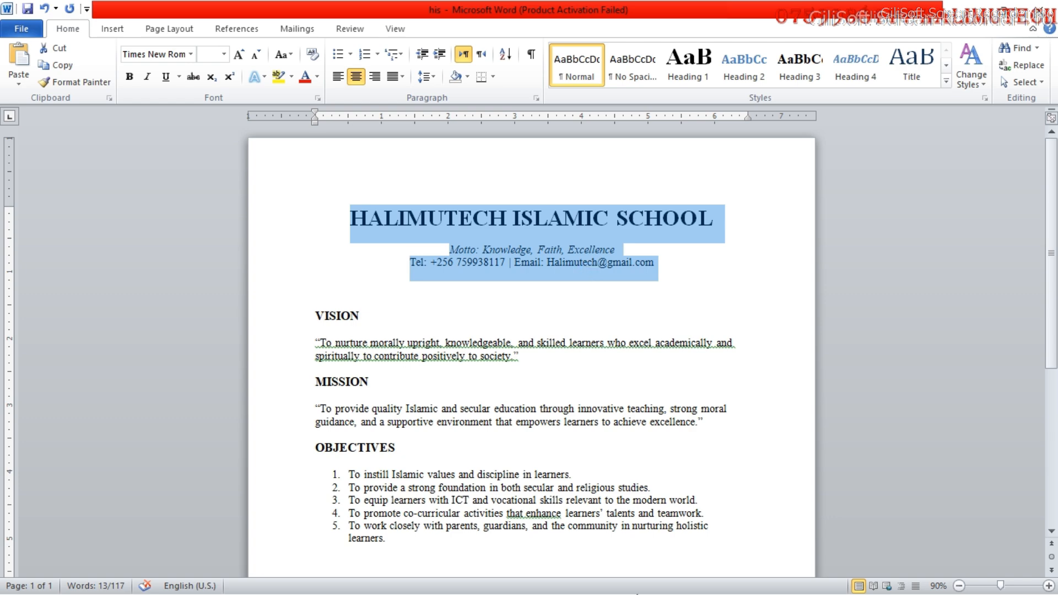
click(970, 7)
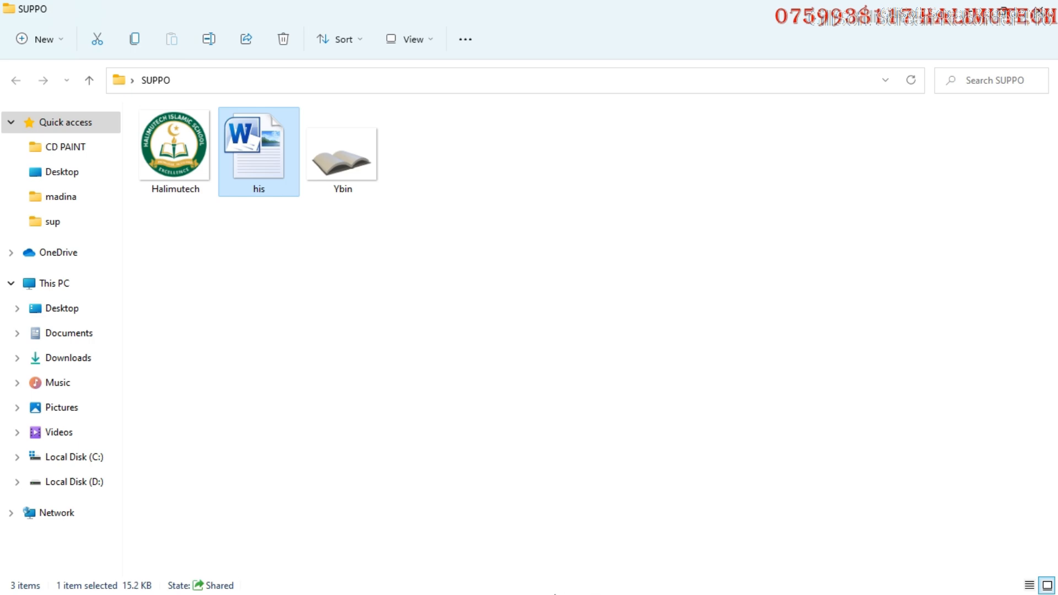
click(970, 8)
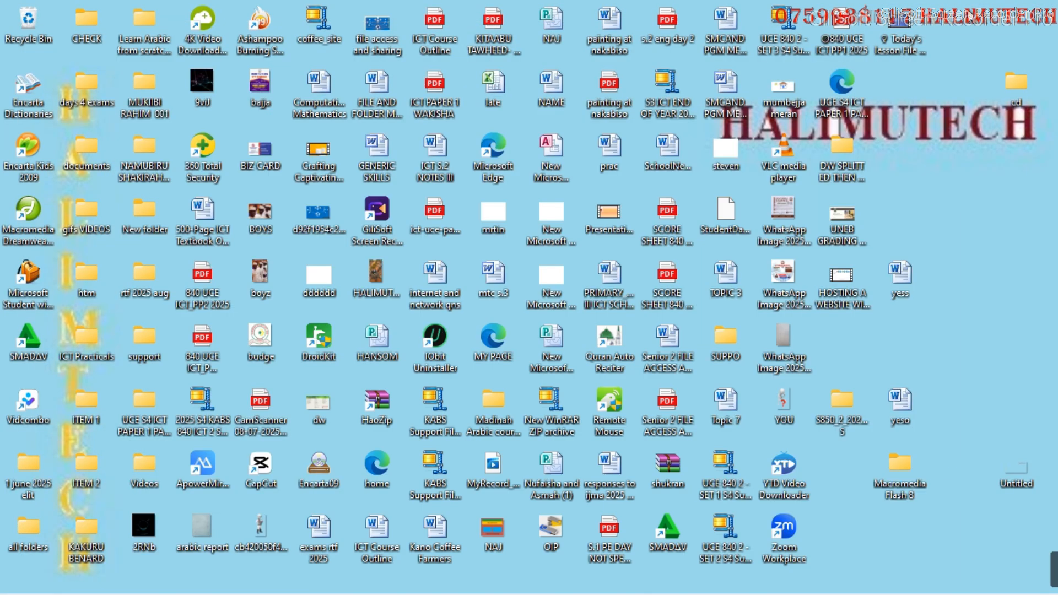
Switch to Expression Web and create a new blank HTML page.
mouse_move(554, 594)
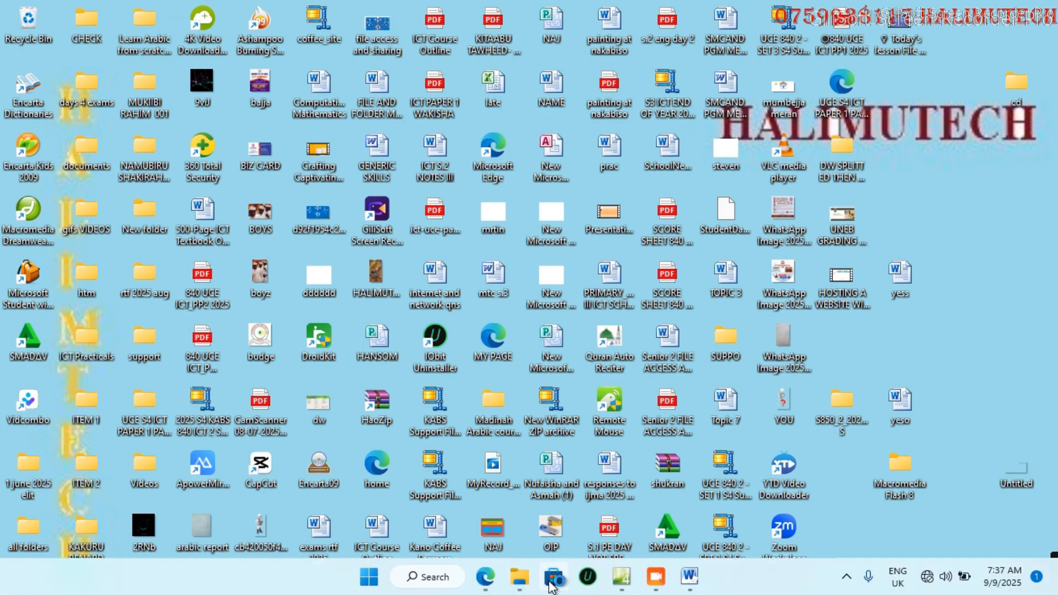
click(621, 576)
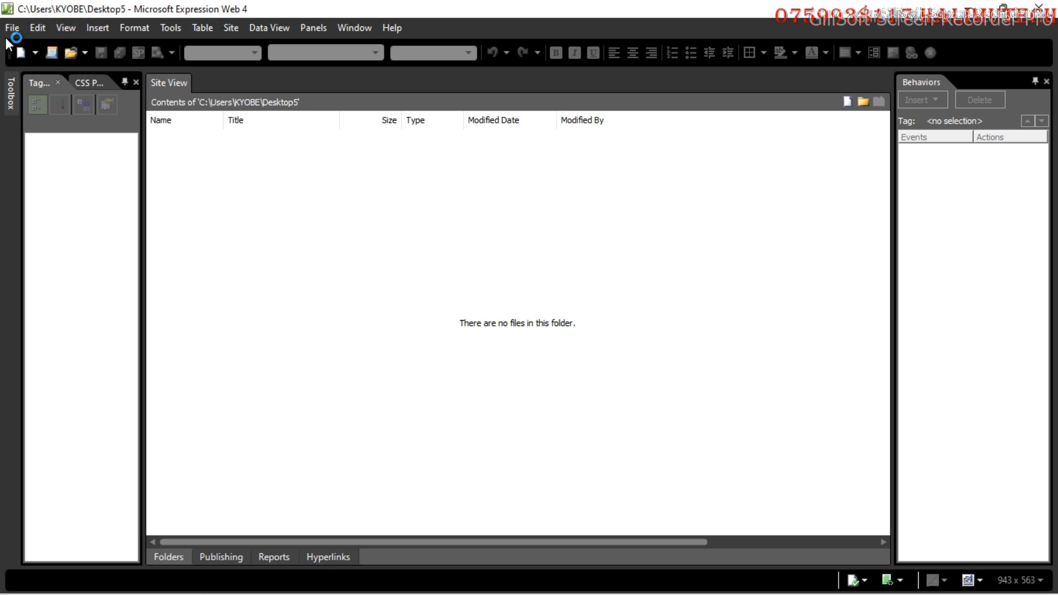
click(9, 30)
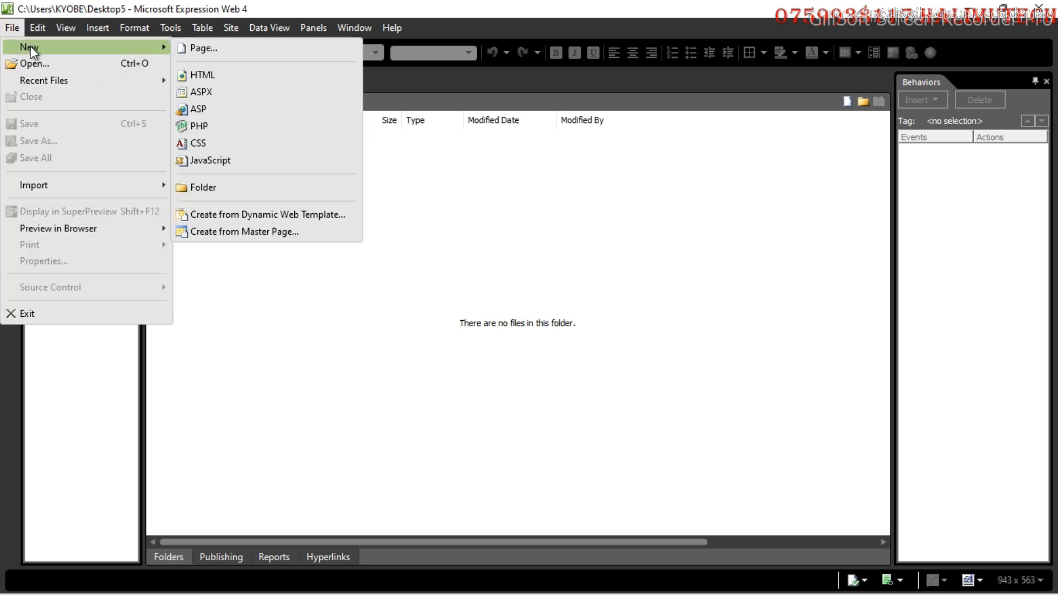
mouse_move(37, 28)
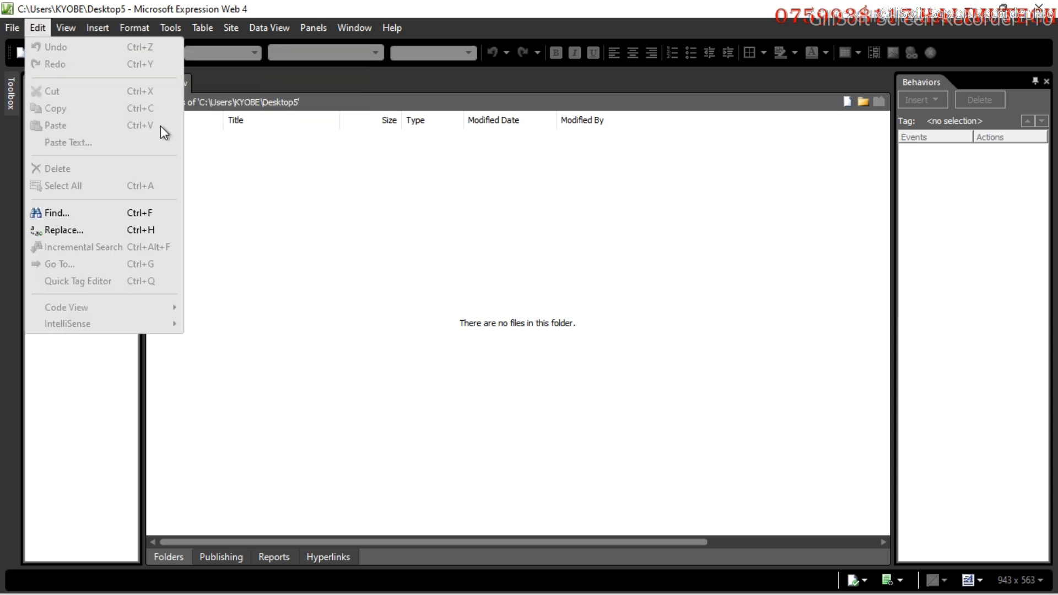
click(335, 224)
key(ctrl+n)
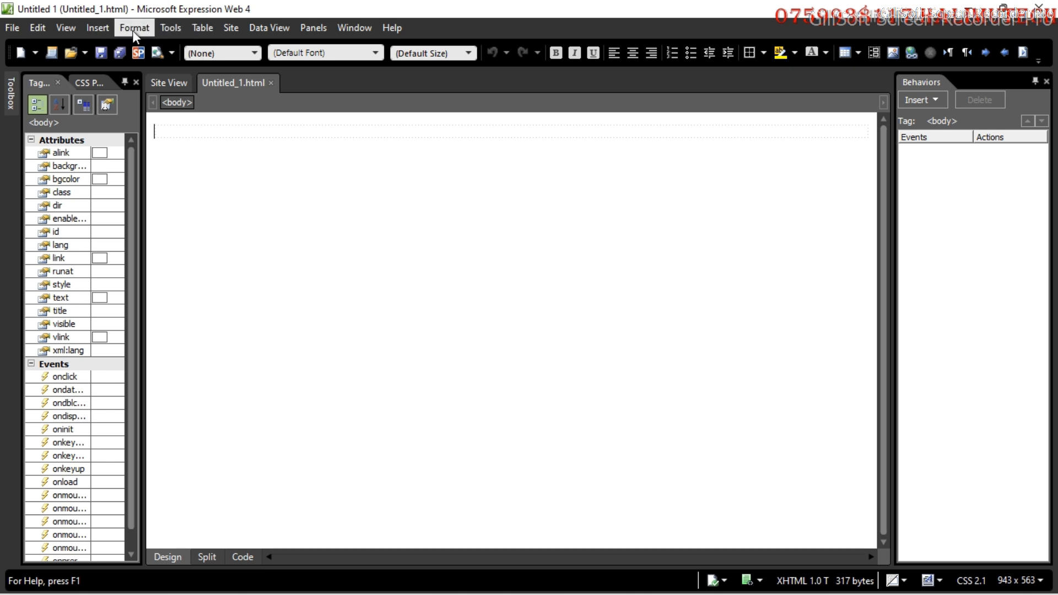
Insert a table with one row and three columns, and paste the copied school heading into its middle cell.
click(201, 28)
click(212, 49)
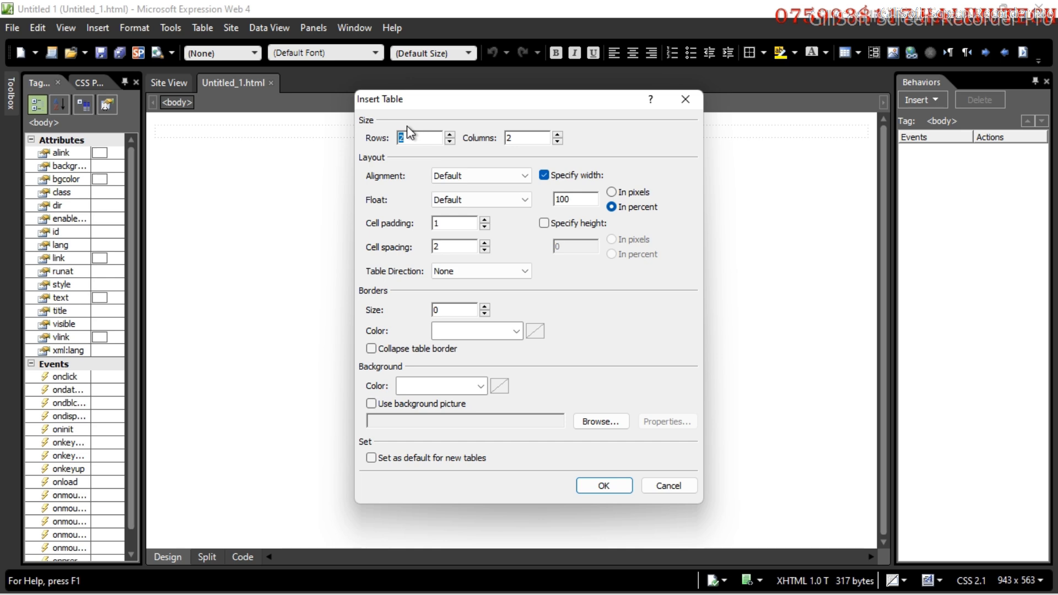
text(3)
click(602, 485)
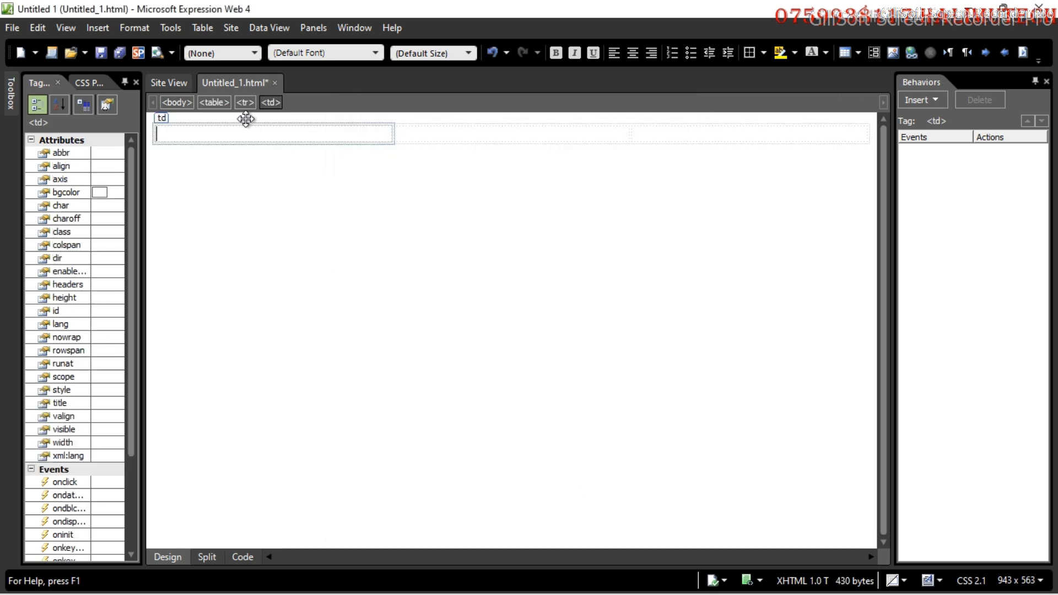
click(444, 138)
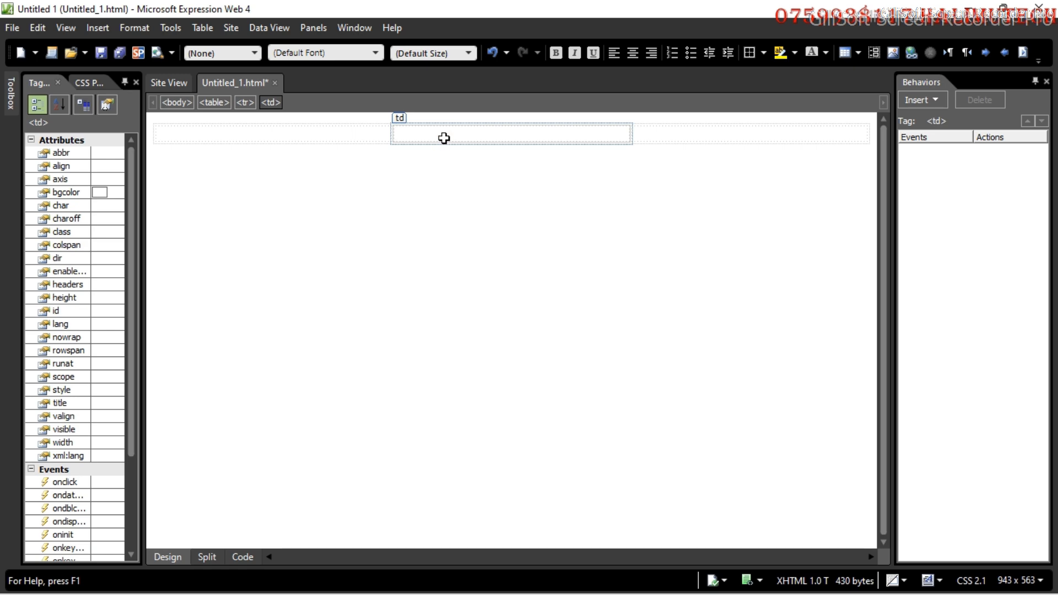
key(ctrl+v)
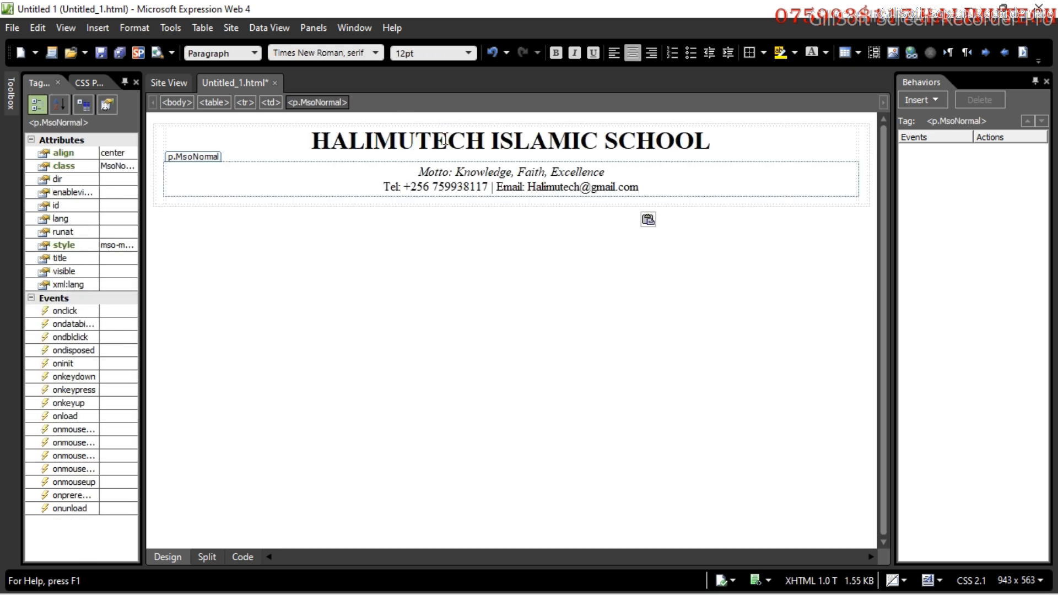
Copy the Halimutech logo from the SUPPO folder and paste it into the table's first cell without alternate text.
click(160, 159)
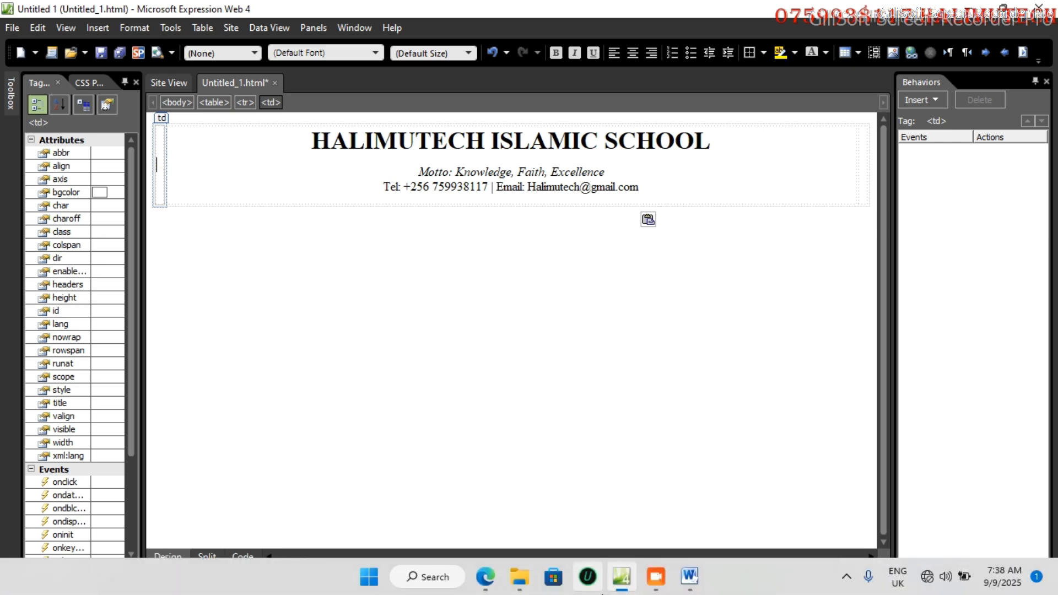
click(521, 583)
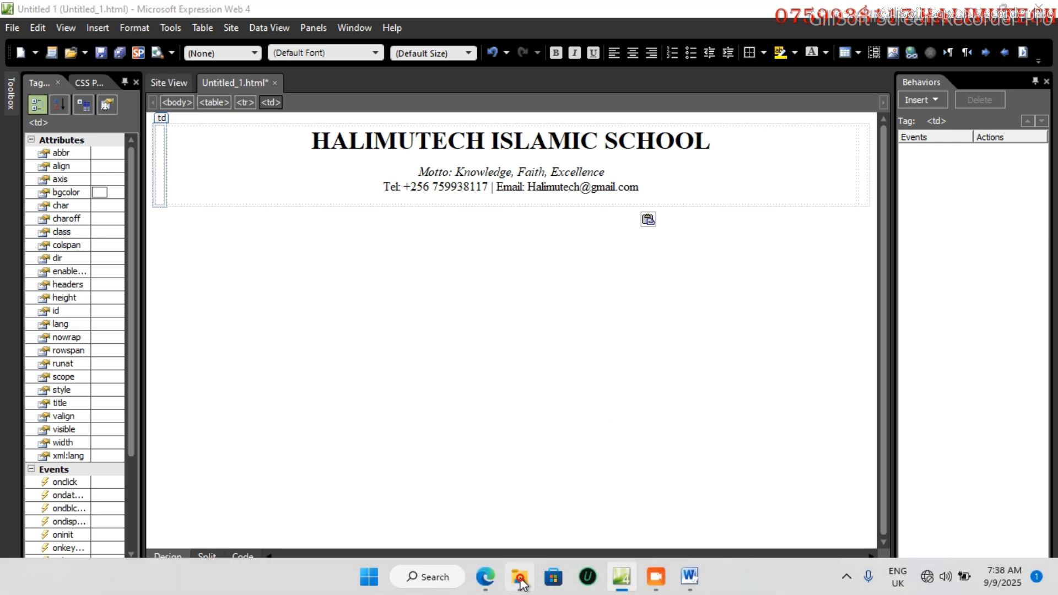
click(182, 157)
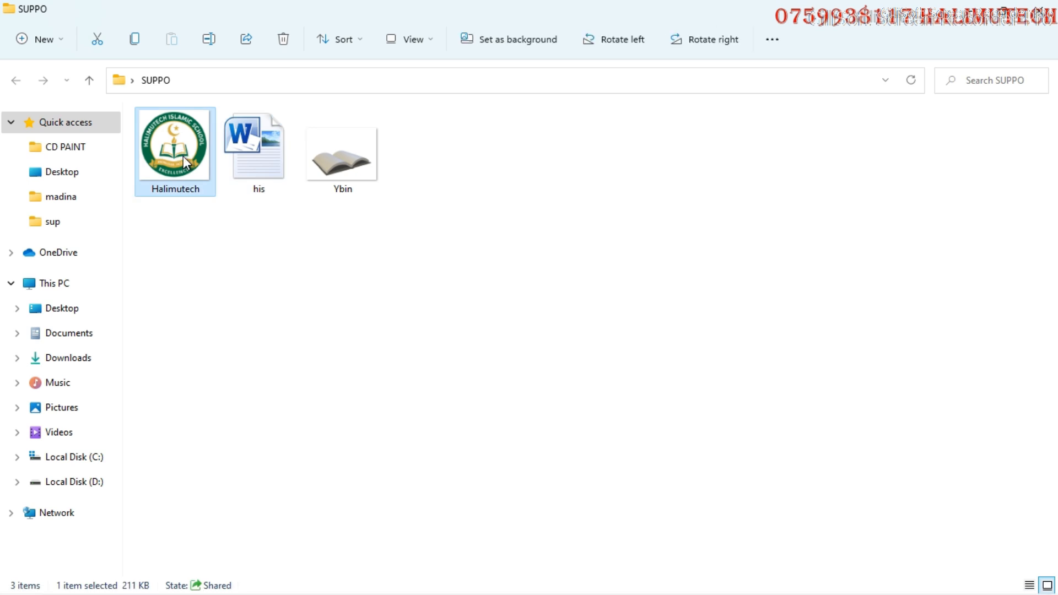
key(ctrl+c)
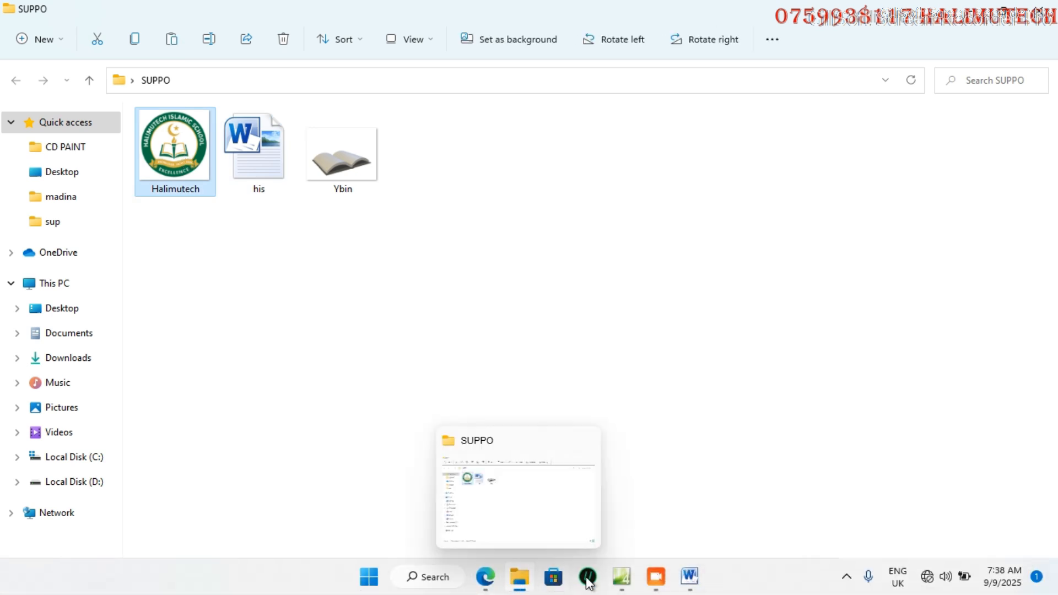
click(622, 577)
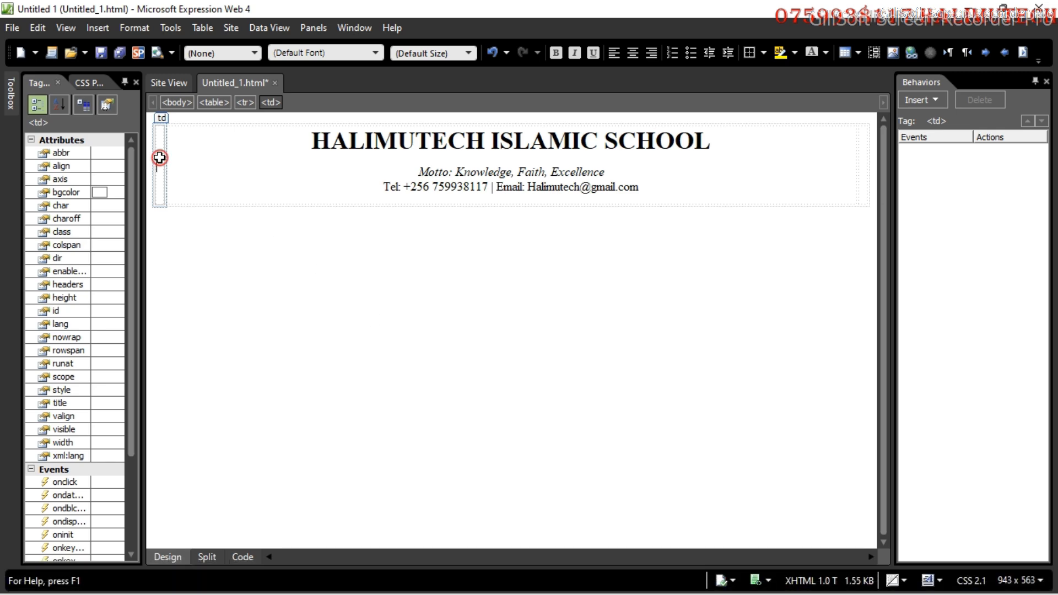
key(ctrl+v)
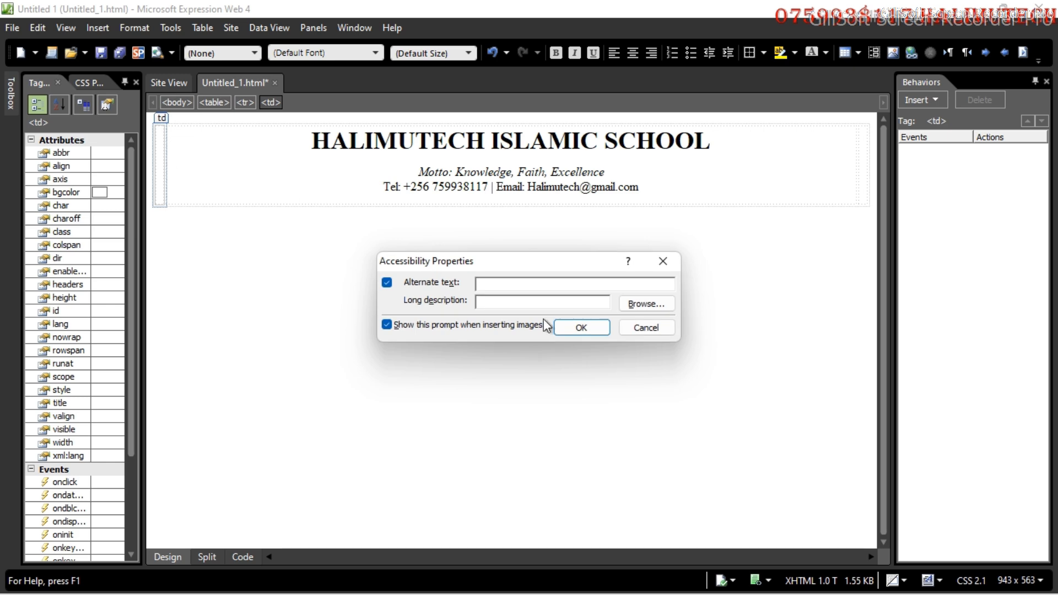
click(637, 327)
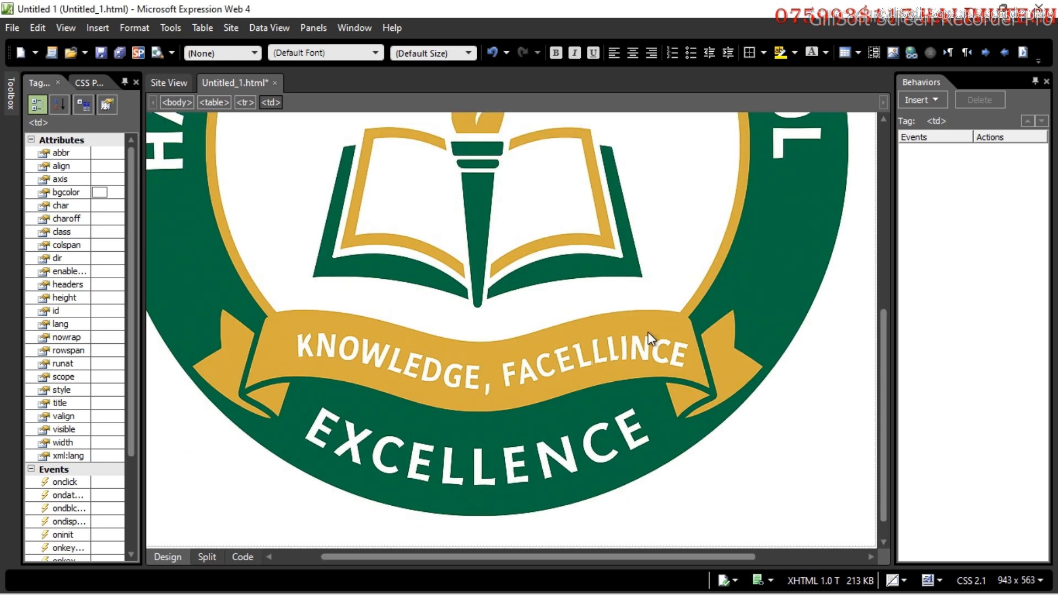
Shrink the logo in the first cell to about 140 px wide and 117 px high.
click(656, 333)
drag(874, 546, 239, 138)
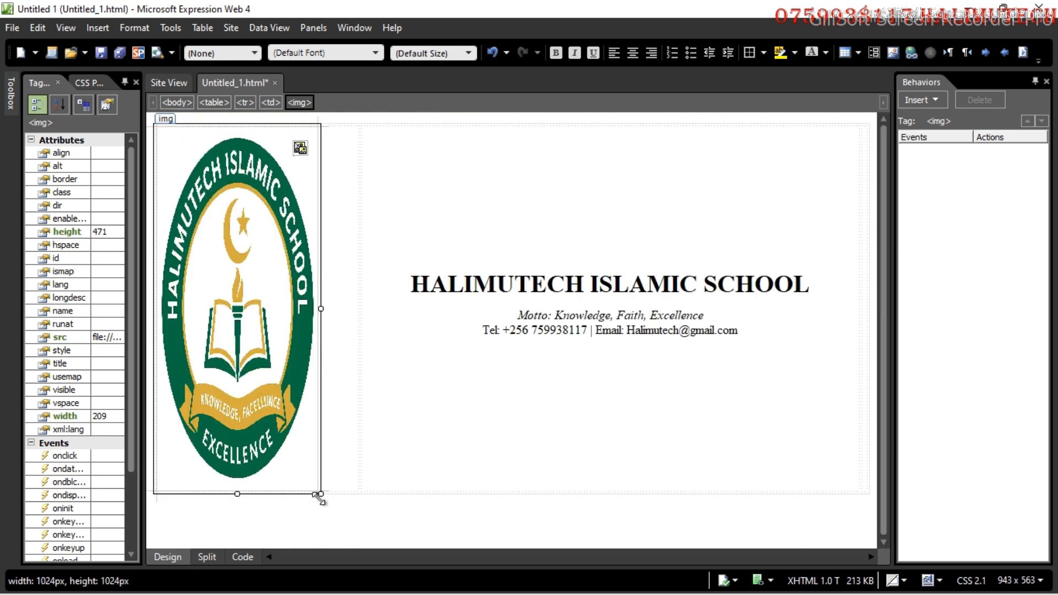
drag(321, 493, 267, 219)
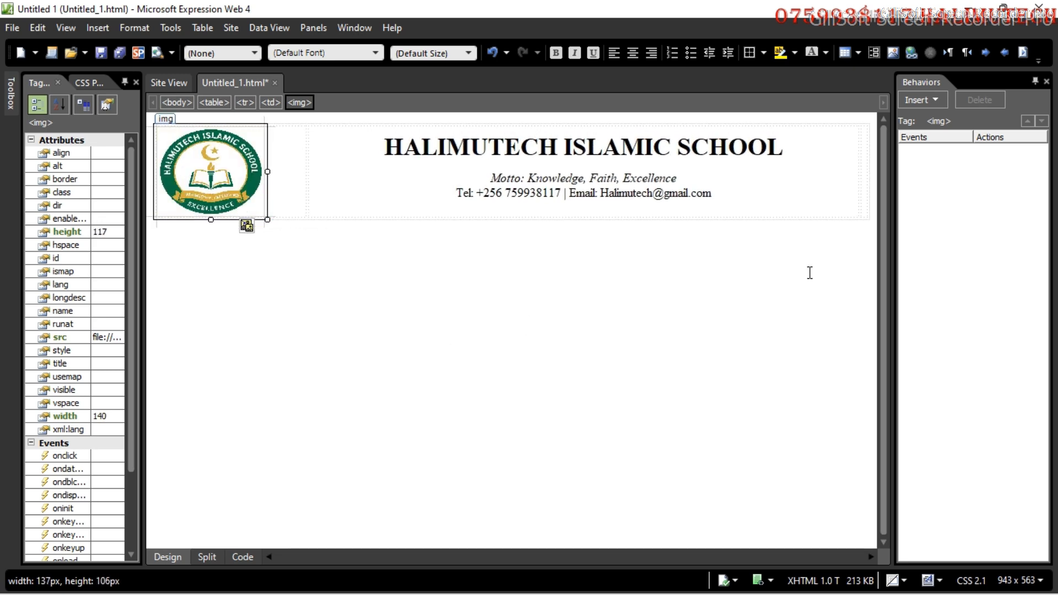
Copy the Ybin book picture from the SUPPO folder and paste it into the table's last cell without alternate text.
click(865, 175)
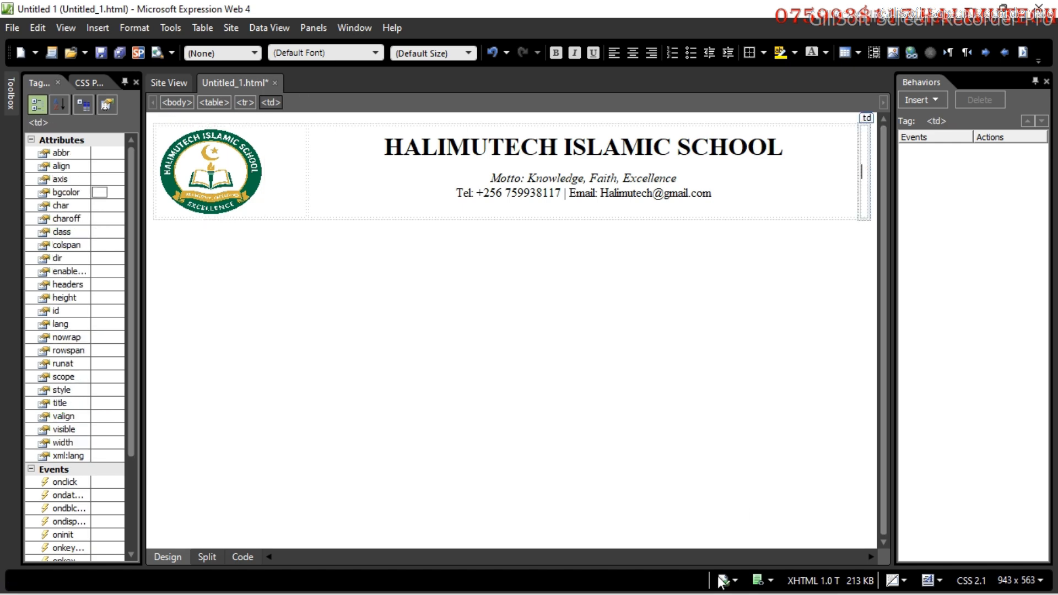
mouse_move(678, 594)
mouse_move(519, 577)
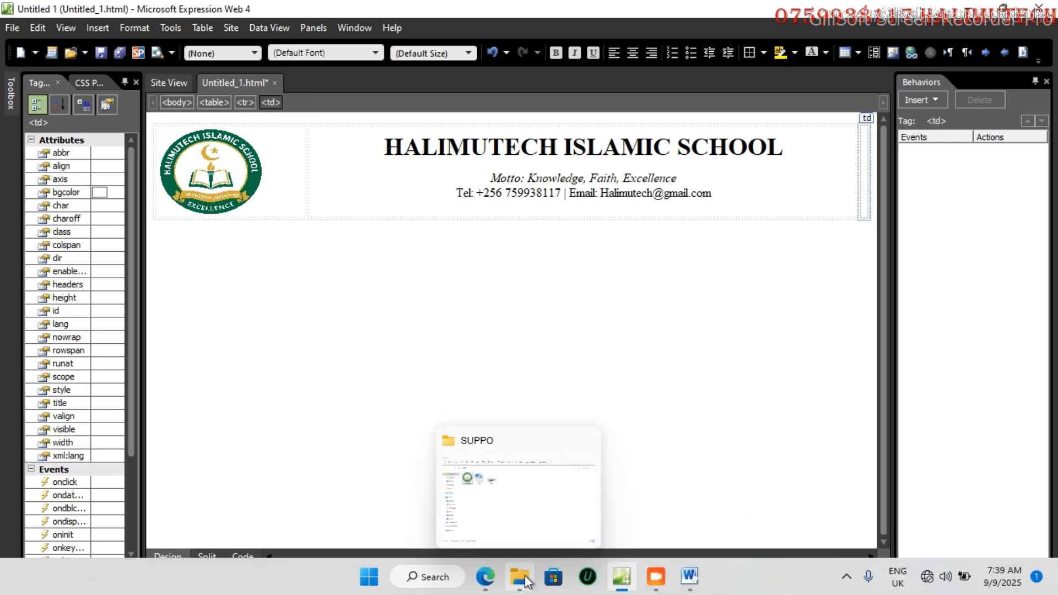
click(527, 514)
click(355, 176)
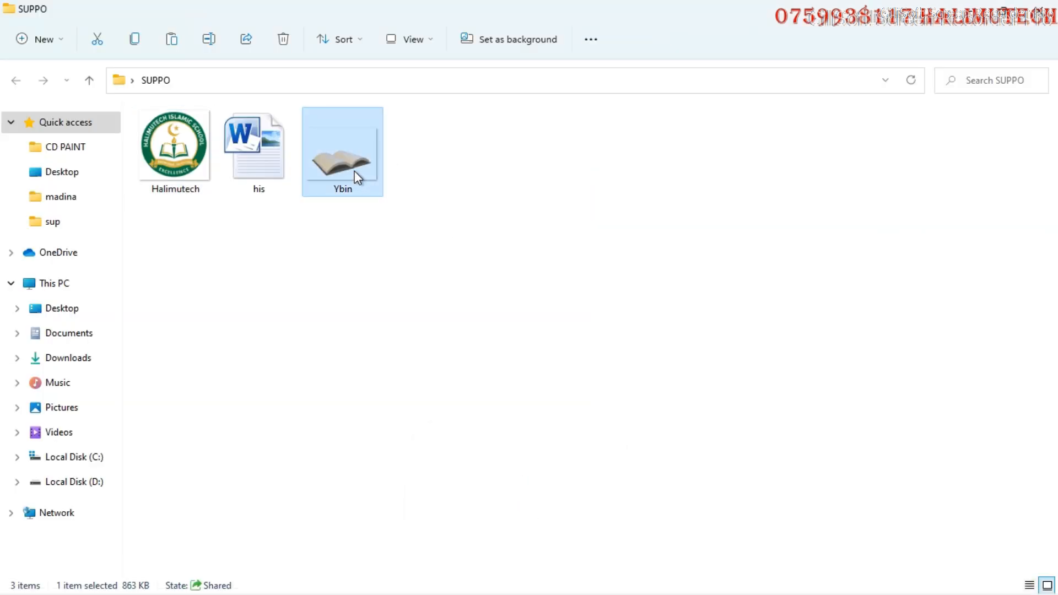
mouse_move(697, 594)
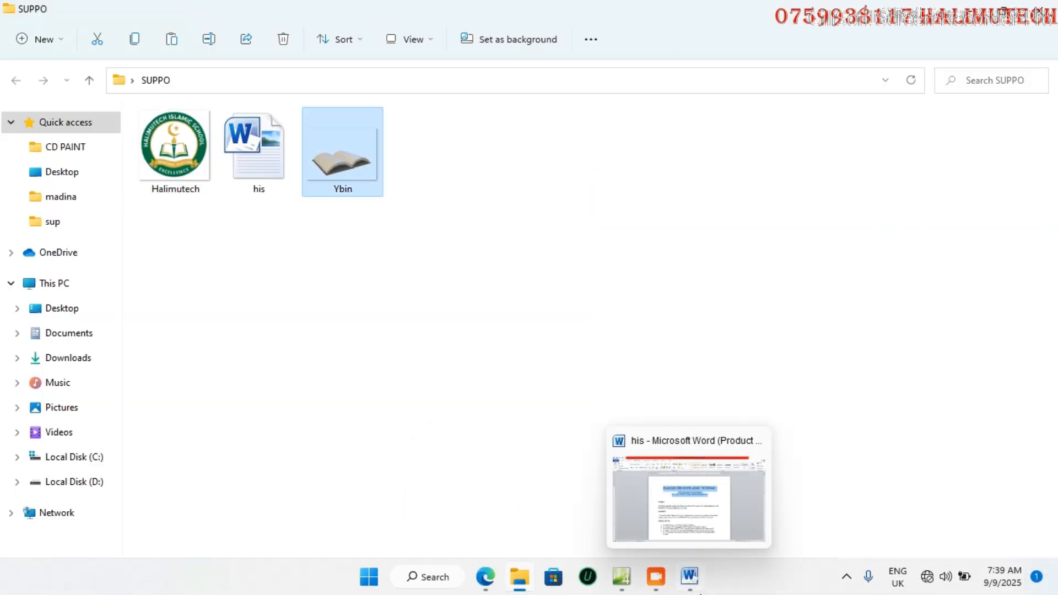
click(623, 577)
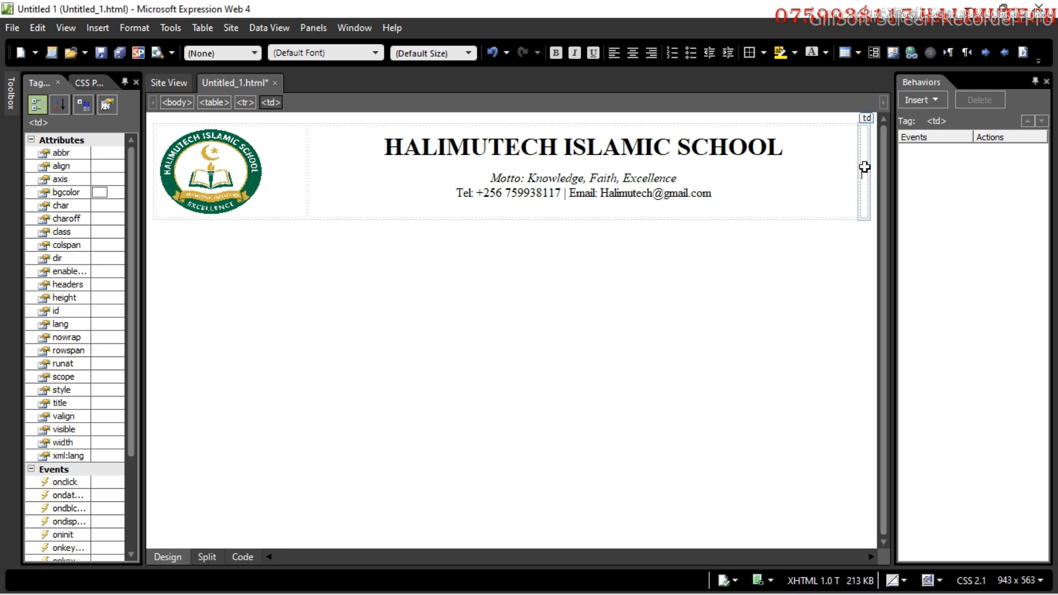
key(ctrl+v)
click(564, 332)
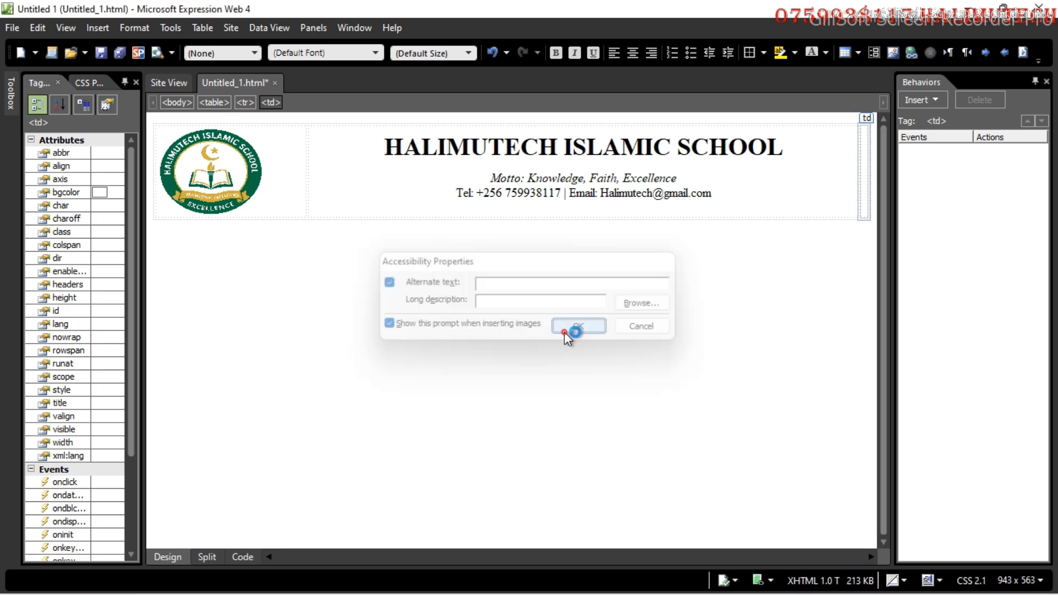
Shrink the book picture in the last cell to about 230 px wide and 179 px high.
click(751, 276)
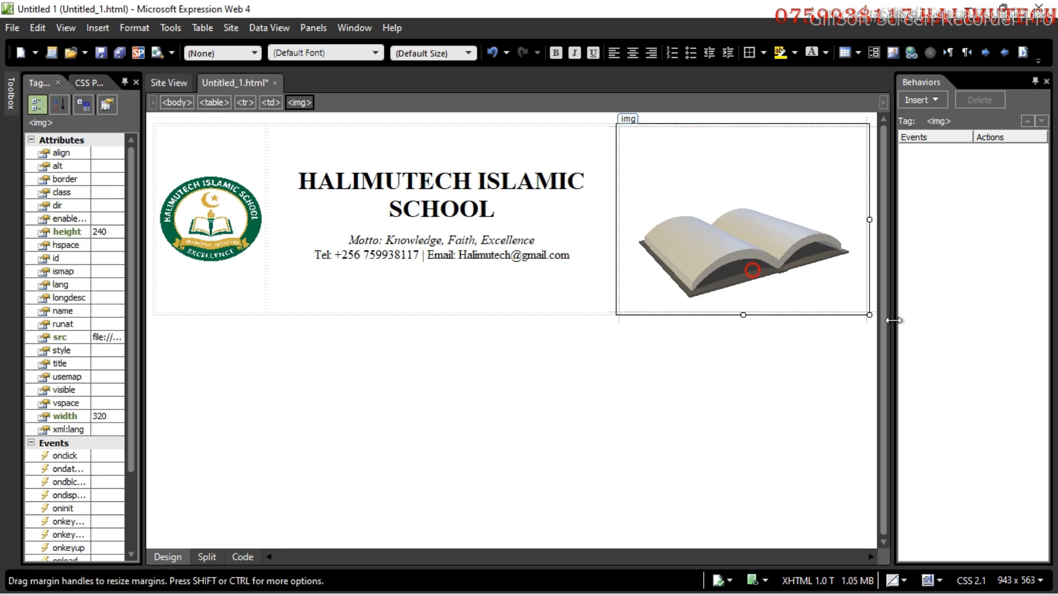
drag(868, 314, 802, 267)
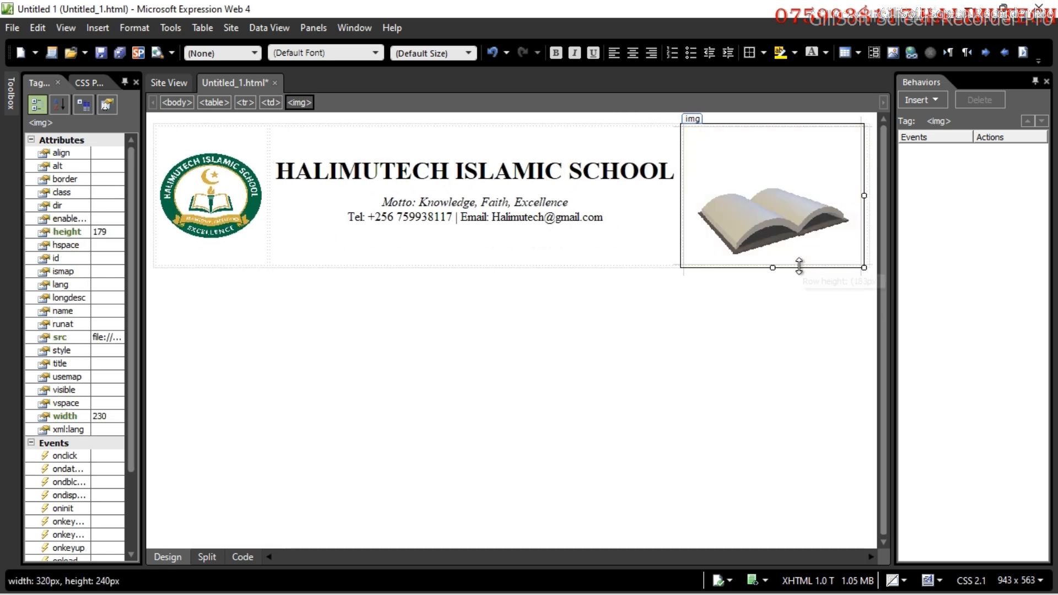
Insert a horizontal line directly below the header table.
click(708, 353)
click(763, 52)
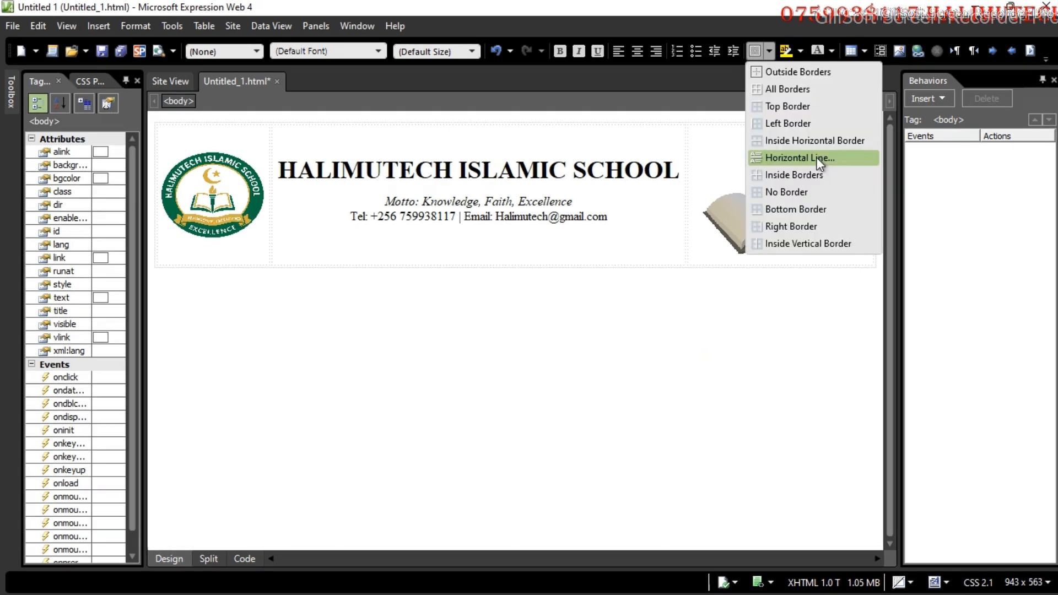
click(820, 160)
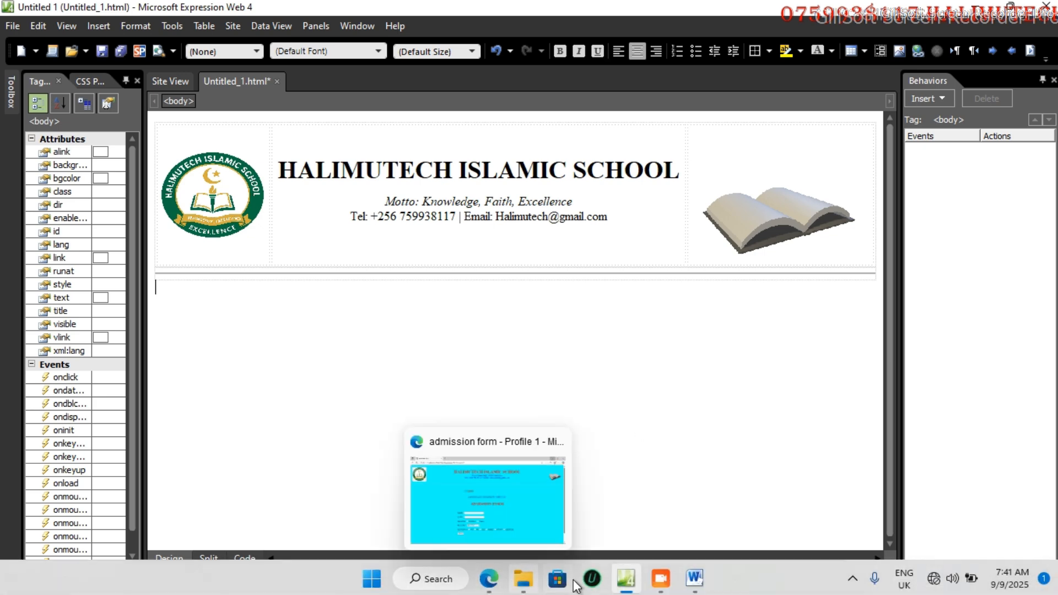
Copy the Vision, Mission and Objectives text from the Word document and paste it below the horizontal line in Expression Web.
mouse_move(663, 581)
click(695, 578)
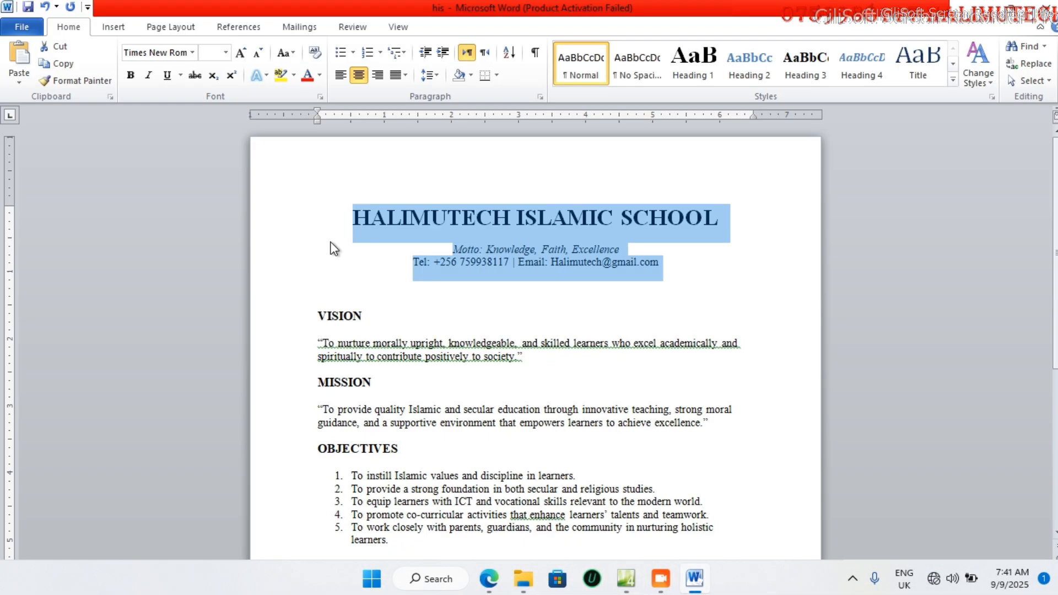
drag(318, 312, 400, 550)
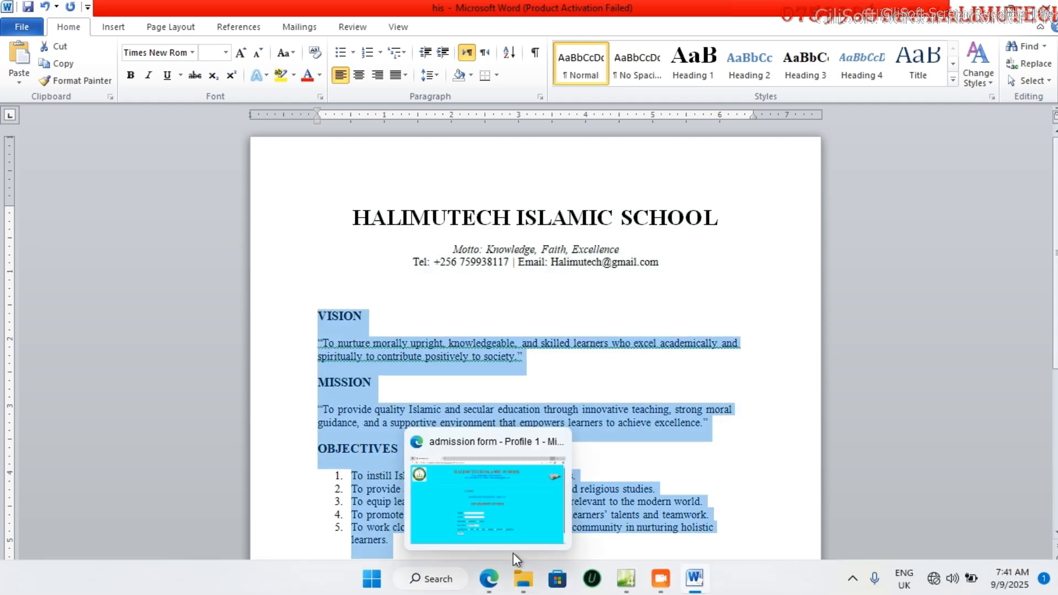
click(633, 583)
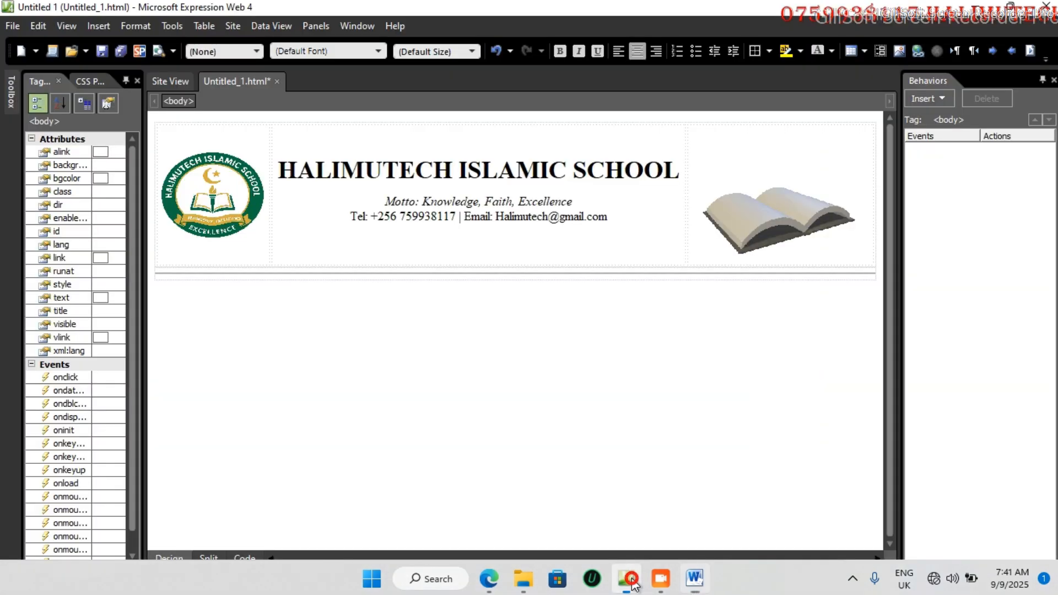
click(293, 377)
key(ctrl+v)
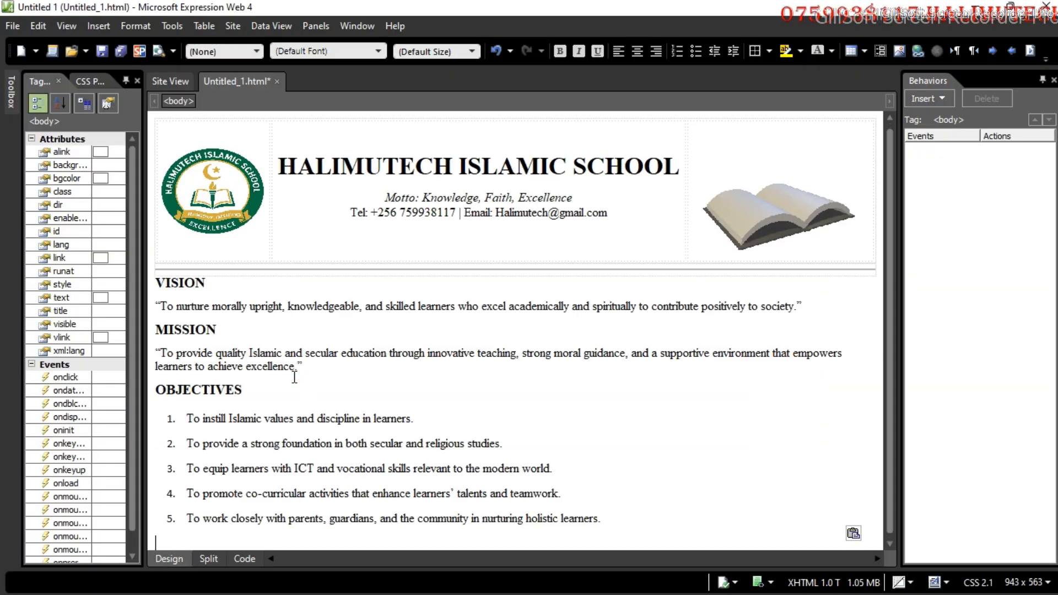
Colour the VISION, MISSION and OBJECTIVES headings red (#FF0000).
click(217, 284)
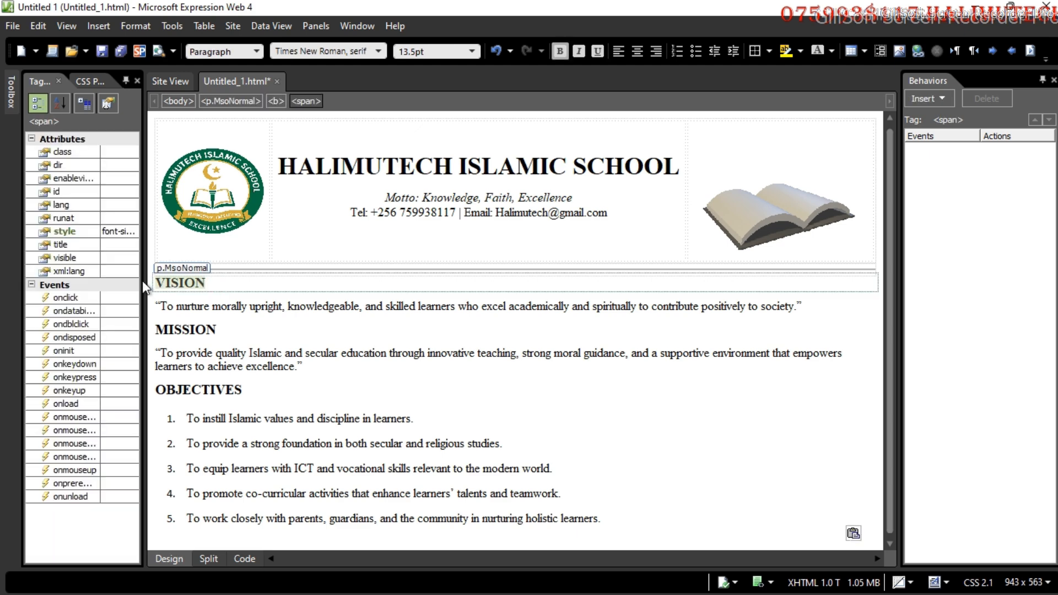
click(832, 52)
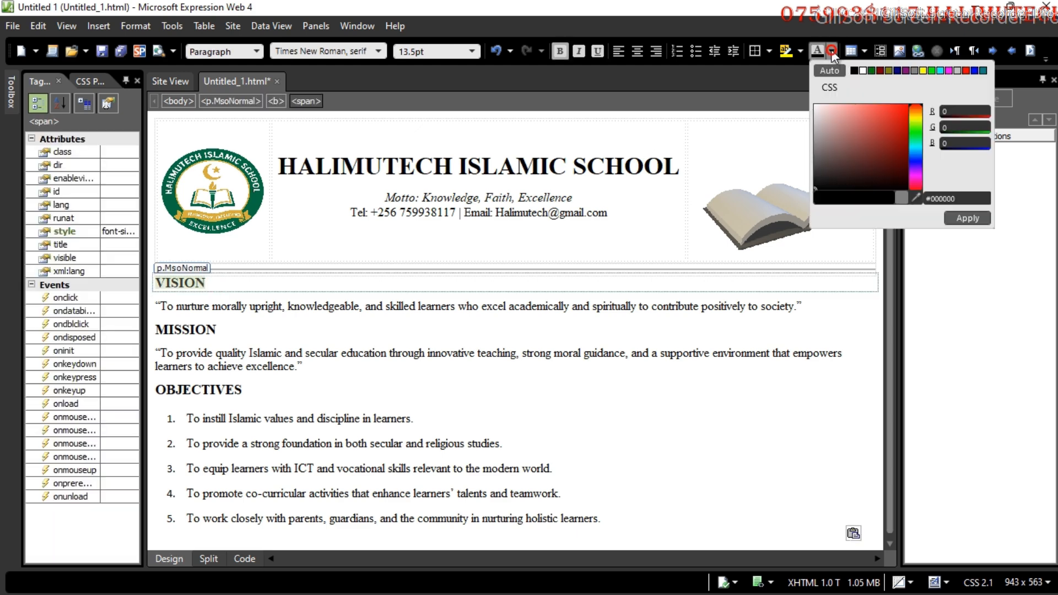
click(966, 70)
click(966, 218)
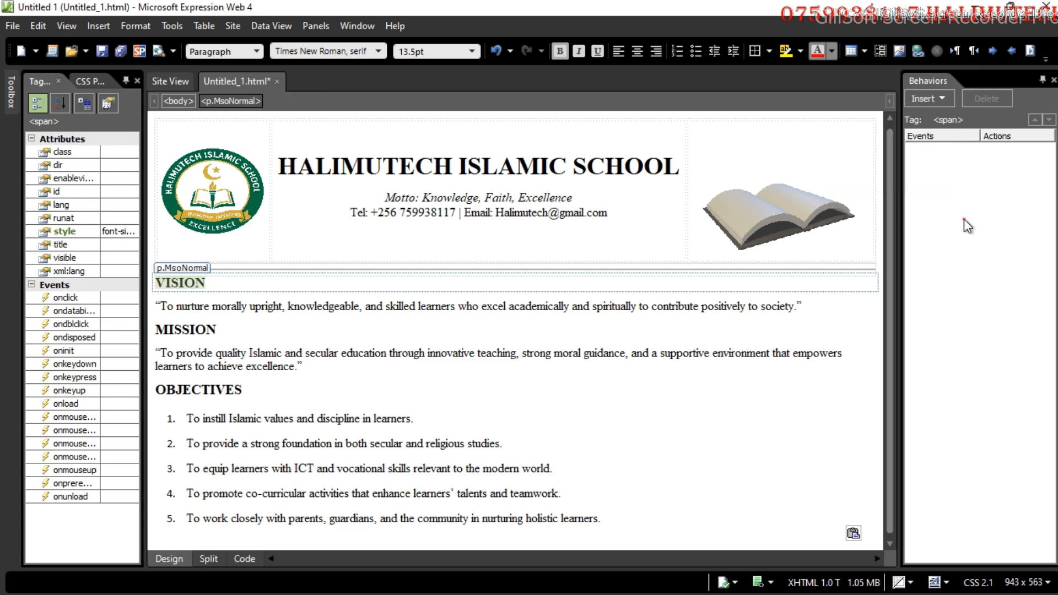
click(224, 331)
double_click(224, 331)
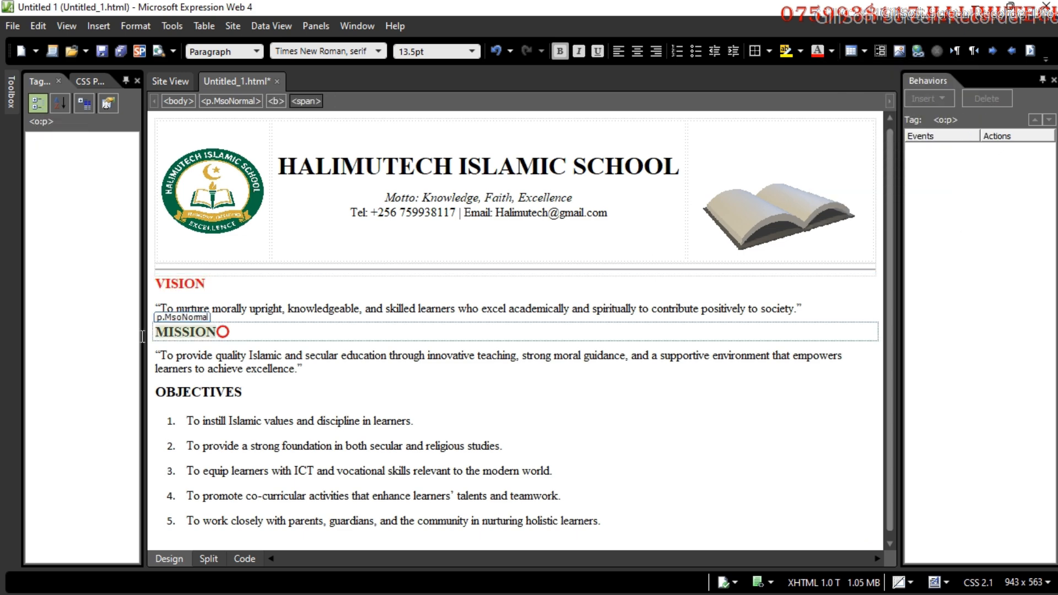
click(819, 55)
drag(250, 394, 153, 394)
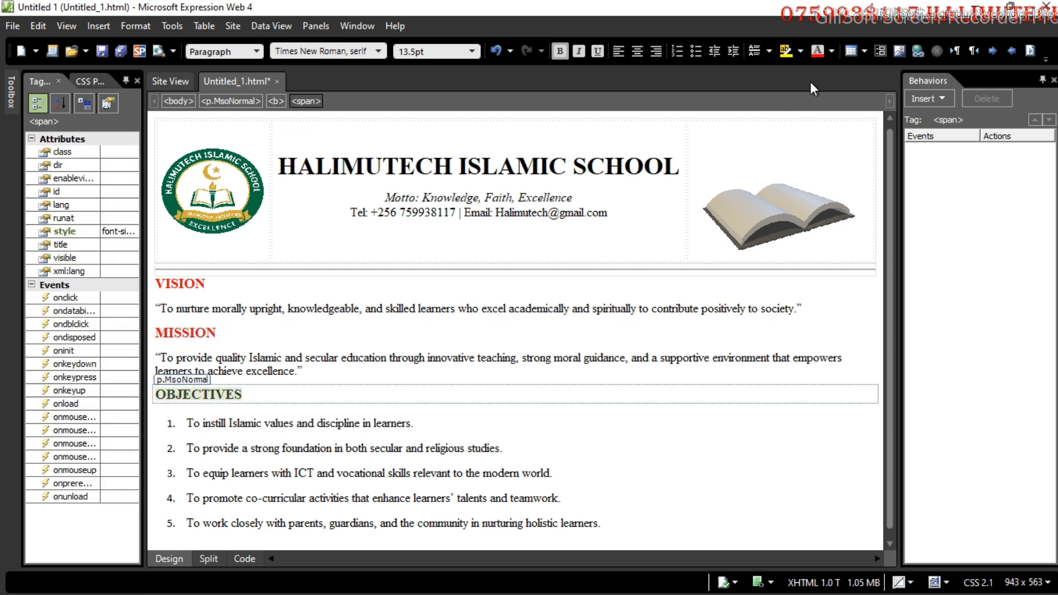
click(819, 55)
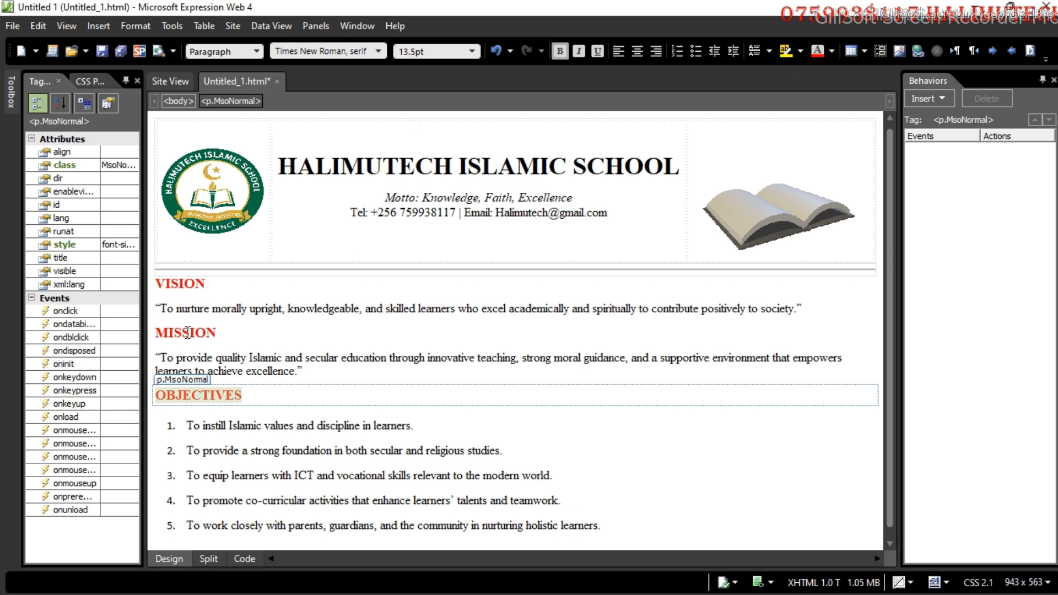
Colour the vision statement, the mission statement and the five numbered objectives blue.
click(150, 308)
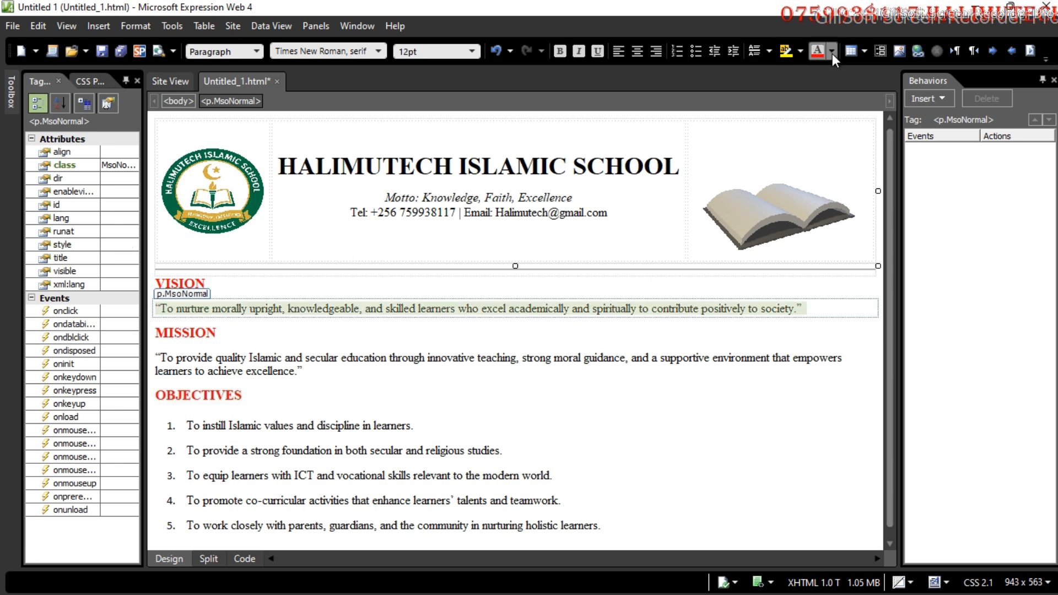
click(832, 52)
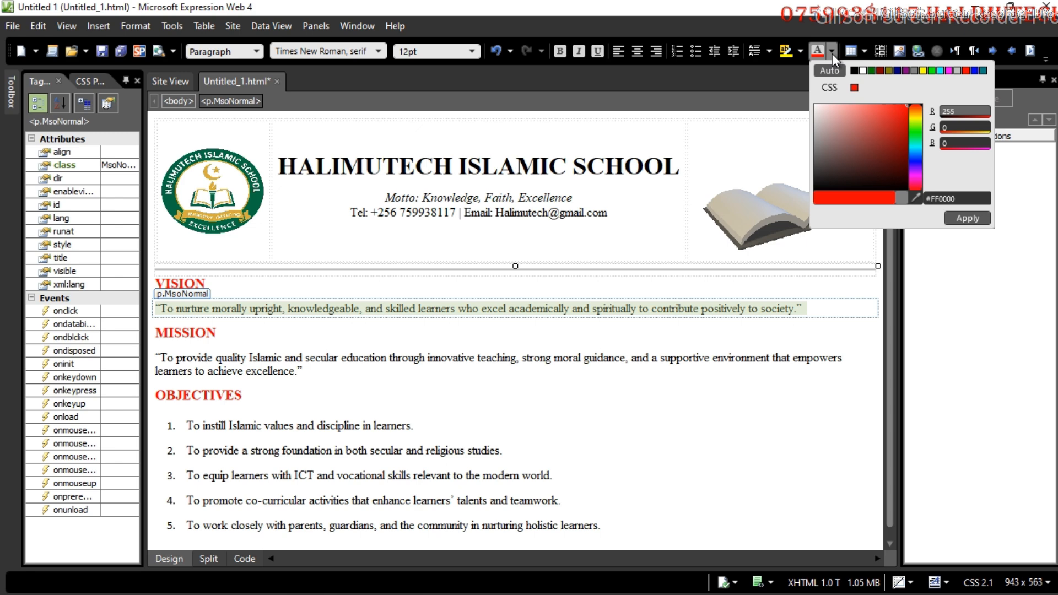
click(975, 70)
click(967, 218)
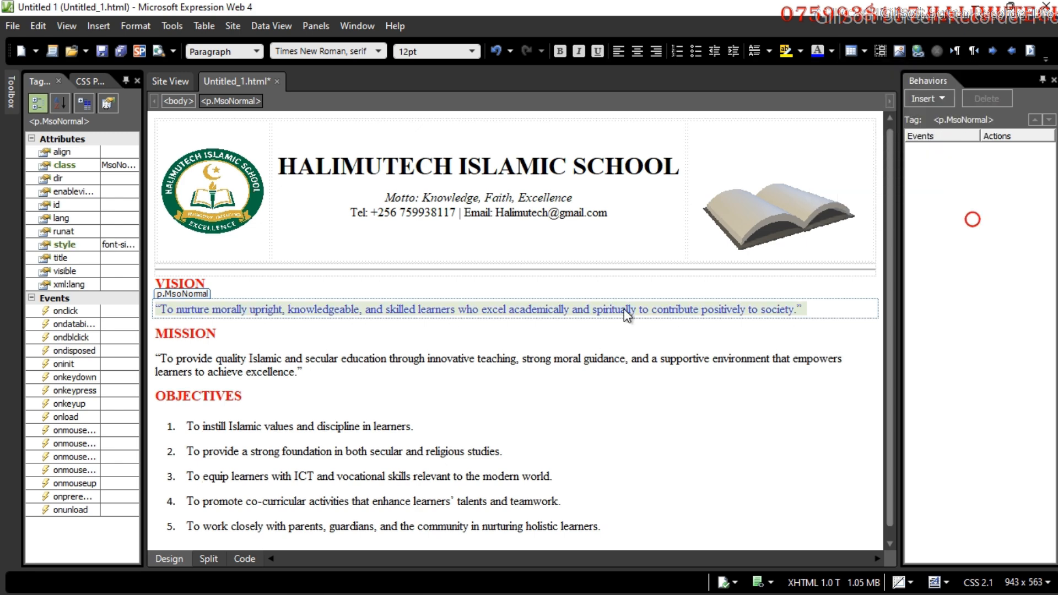
click(150, 358)
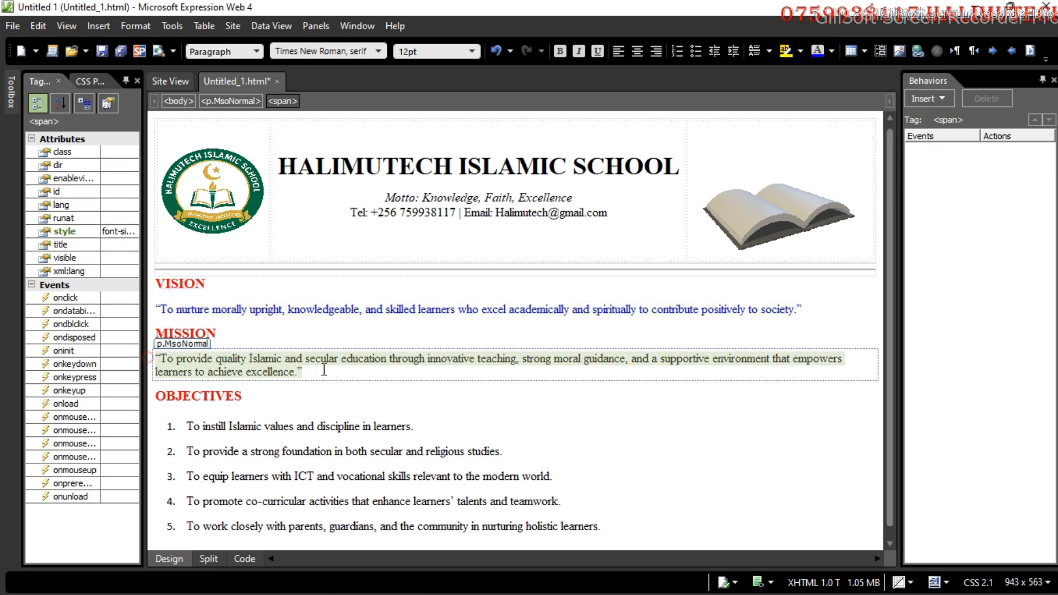
click(819, 54)
drag(188, 429, 634, 524)
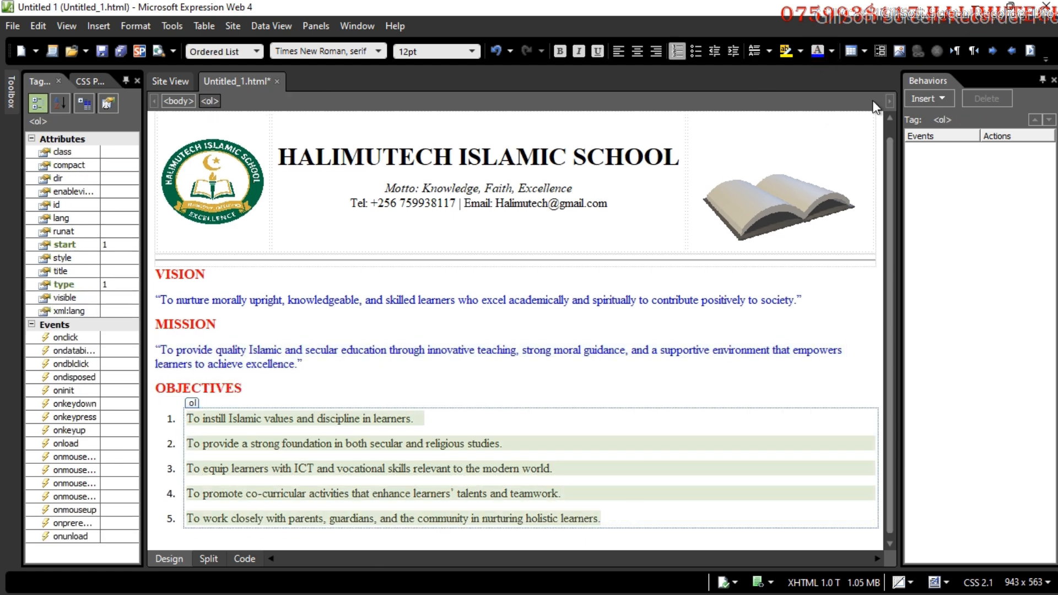
click(819, 55)
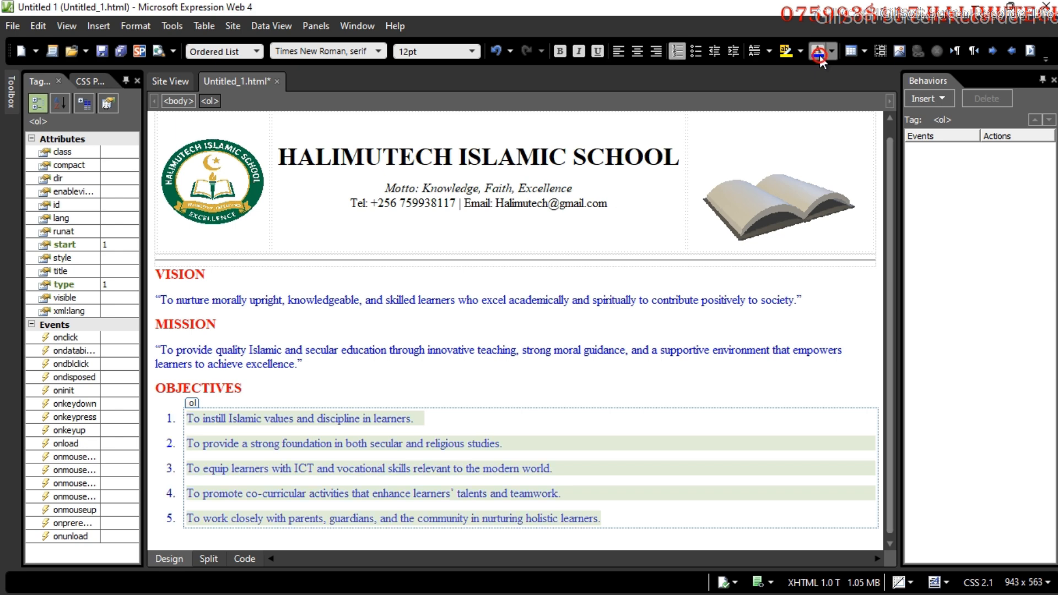
click(403, 317)
Add a line above the VISION heading reading "DASH BOARD / ADMISSION / CONTACT US".
click(156, 274)
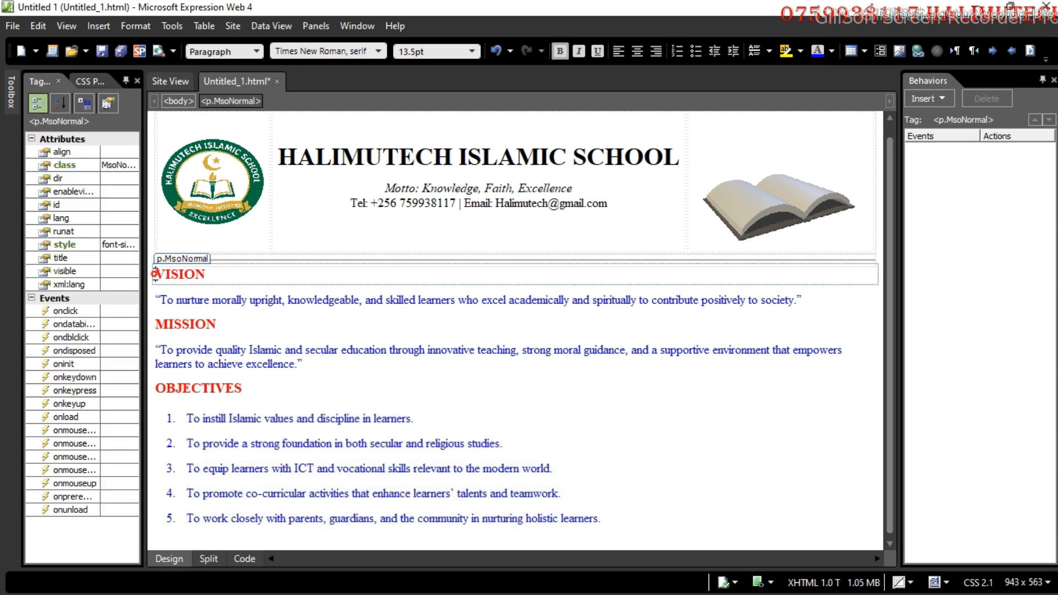
key(Return)
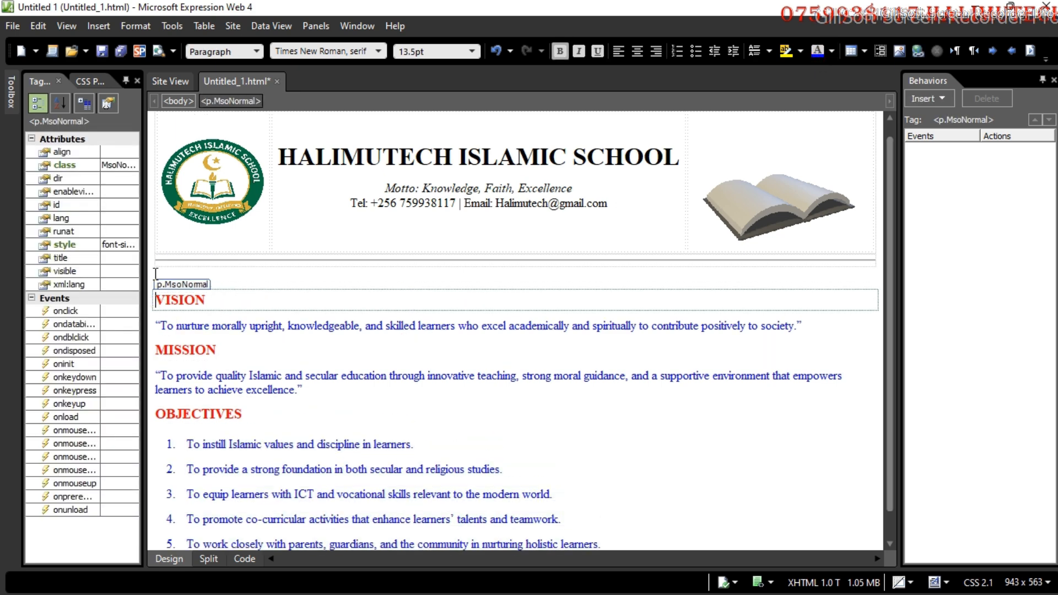
click(220, 277)
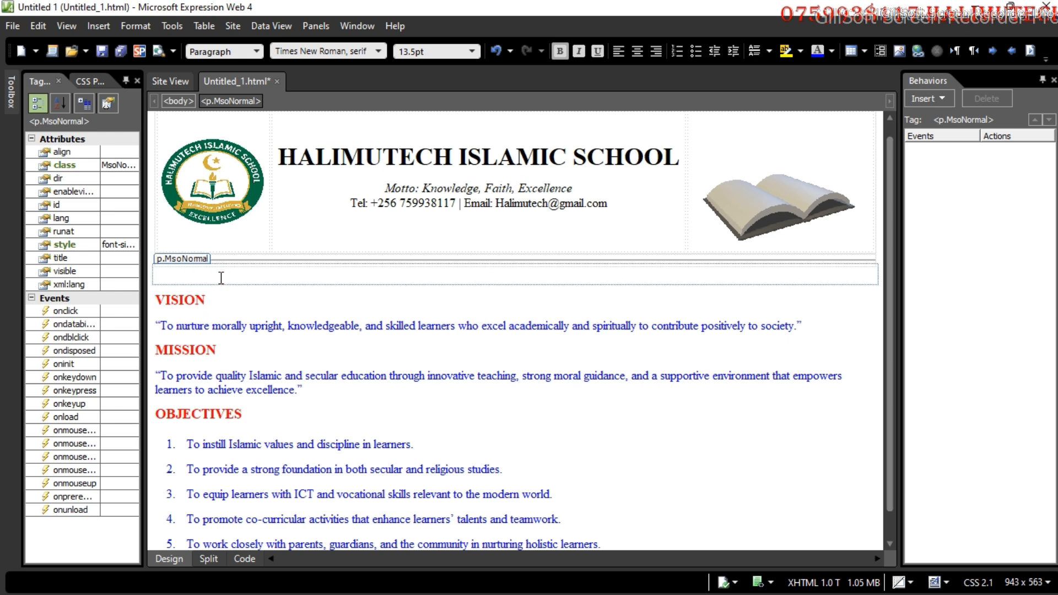
text(DASH BOARD  / )
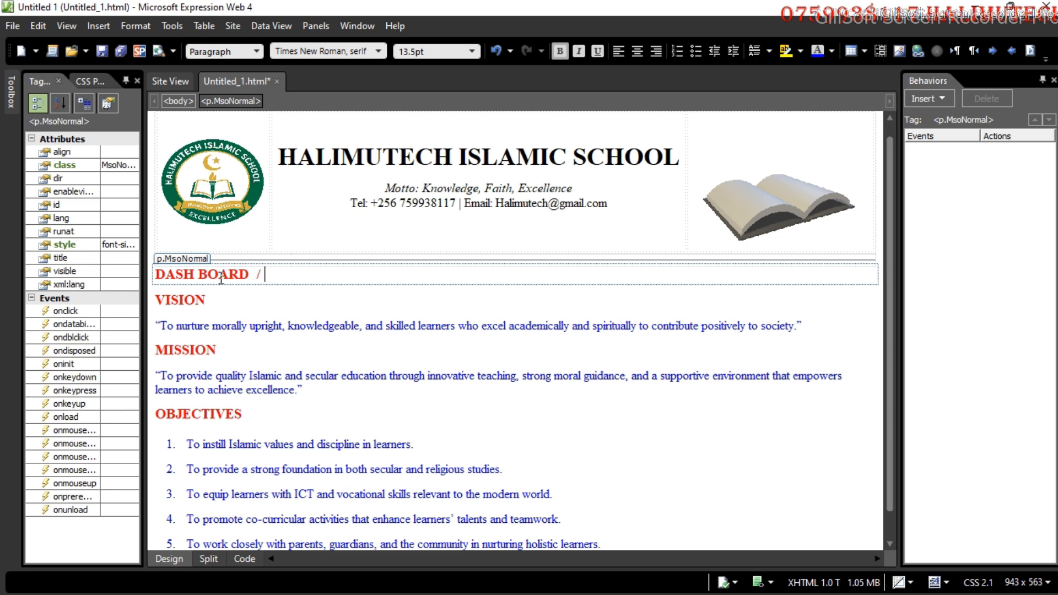
text(ADMIN)
key(BackSpace)
text(SSION)
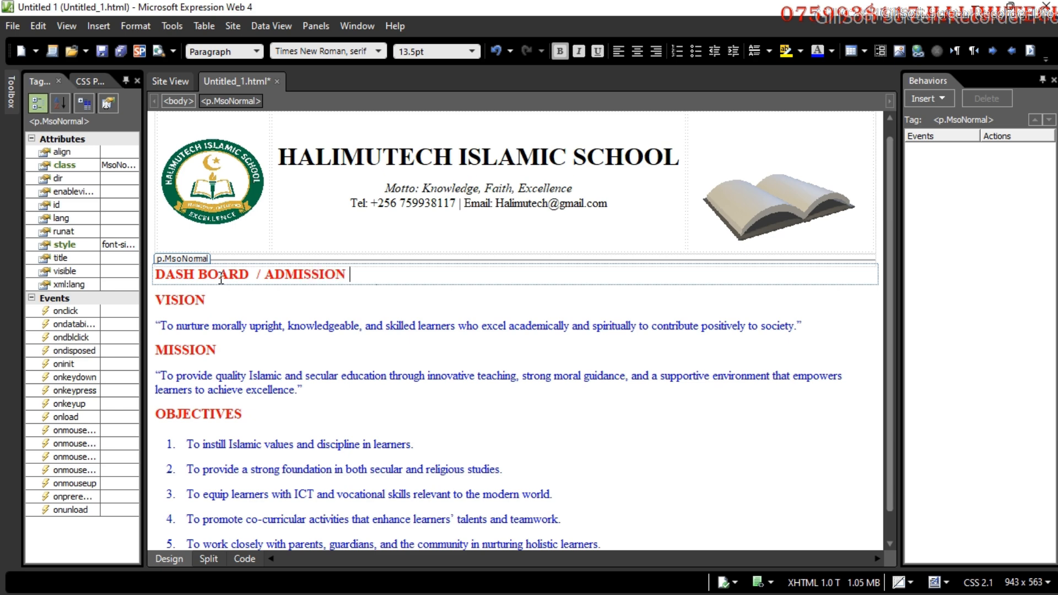
text( / )
text(CONTCT)
key(BackSpace)
key(BackSpace)
text(ACT US)
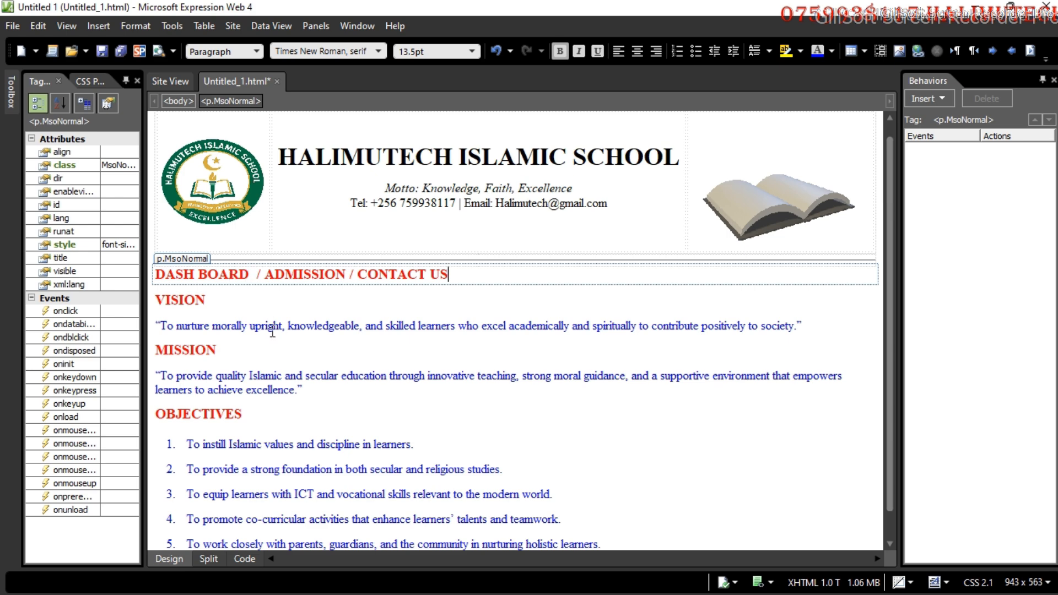
Add a line above the DASH BOARD line reading "YOU ARE MOST WELCOME".
click(156, 301)
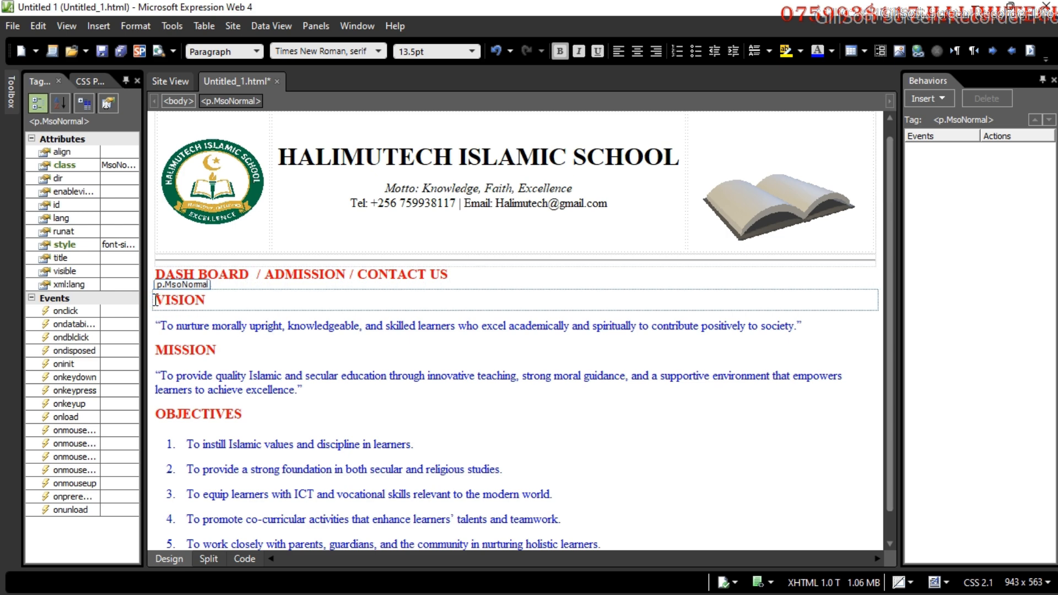
click(158, 272)
key(Return)
key(Up)
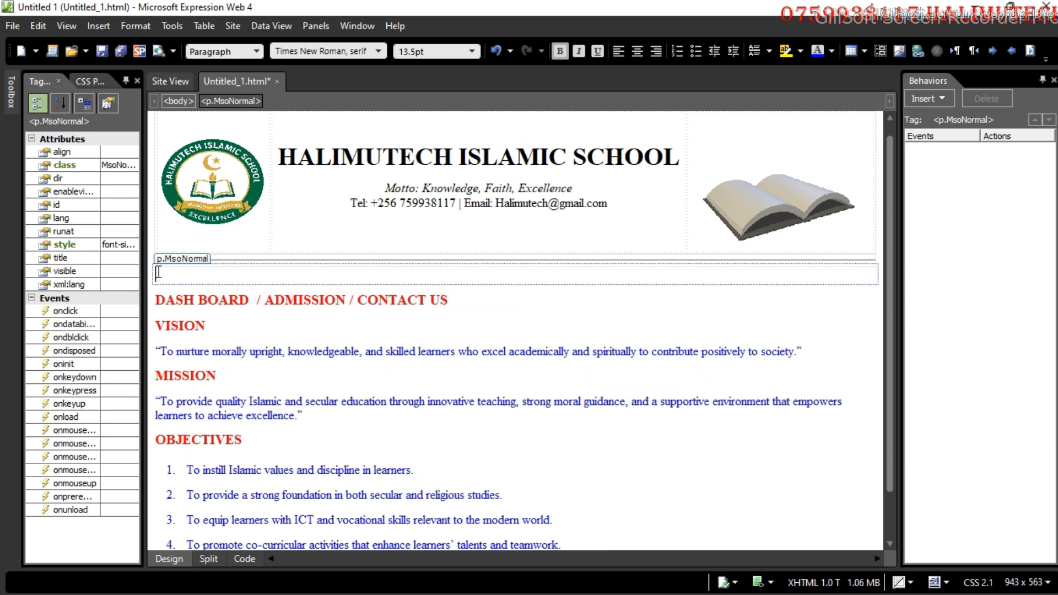
text(YOU ARE MOATS)
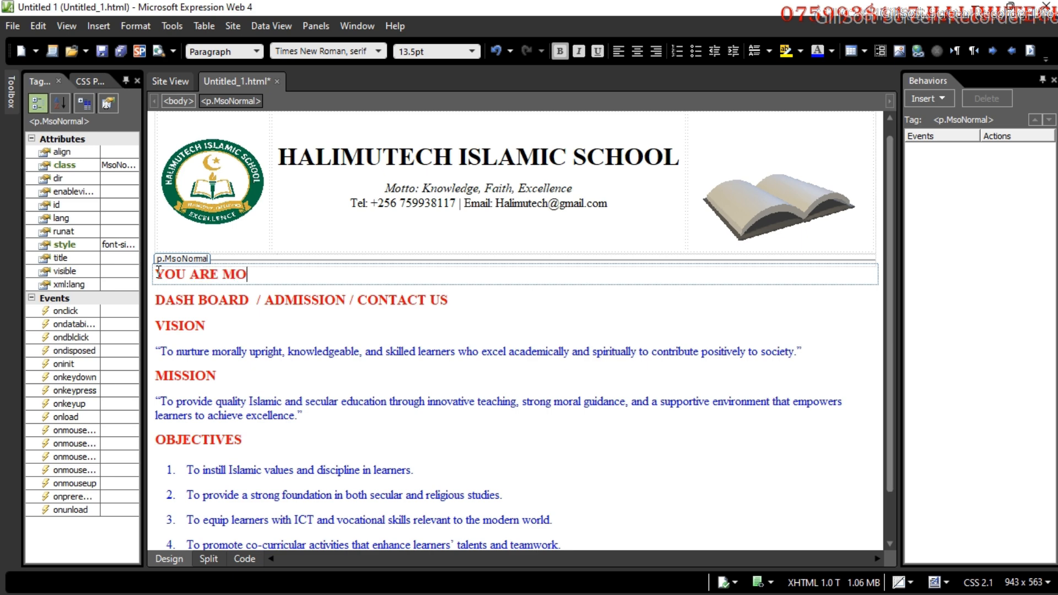
key(BackSpace)
key(BackSpace)
key(BackSpace)
text(ST WELSCO)
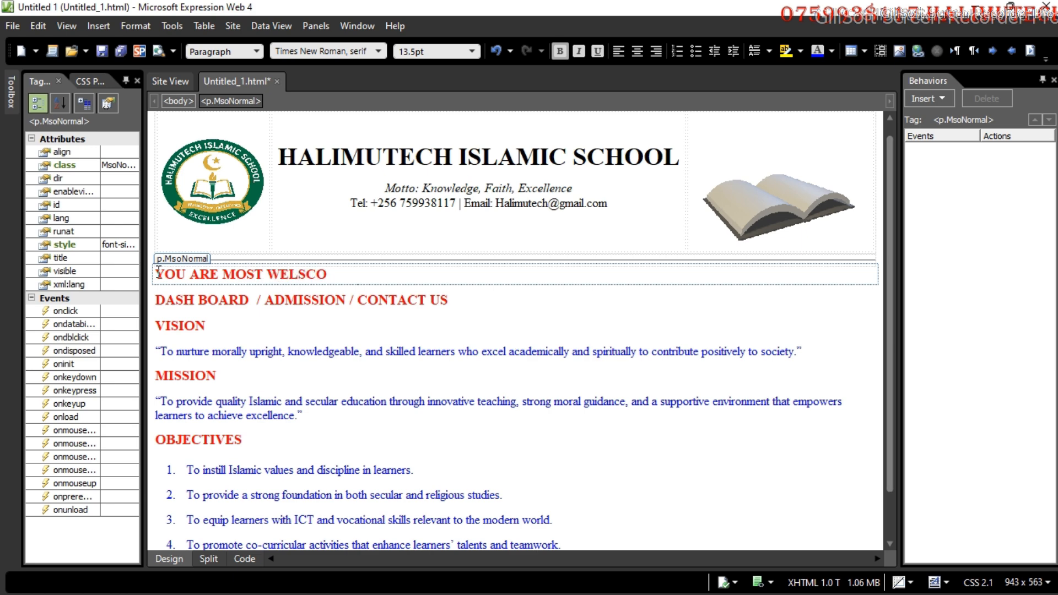
key(BackSpace)
key(BackSpace)
key(BackSpace)
text(COME)
Wrap the YOU ARE MOST WELCOME line in a MARQUEE tag with DIRECTION="UP" in the page's code.
drag(347, 275, 150, 275)
key(ctrl+c)
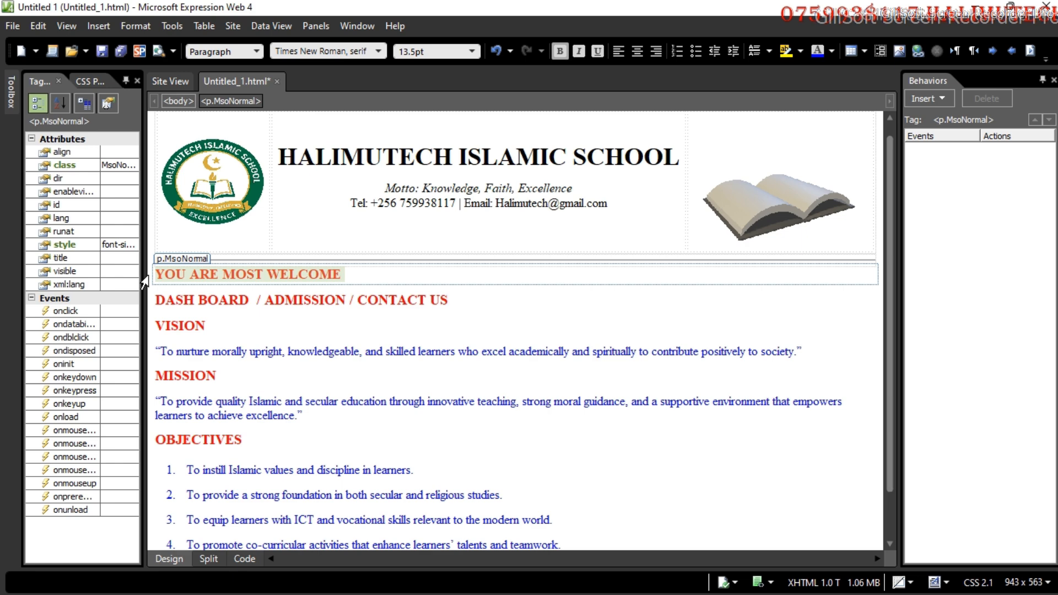
click(243, 562)
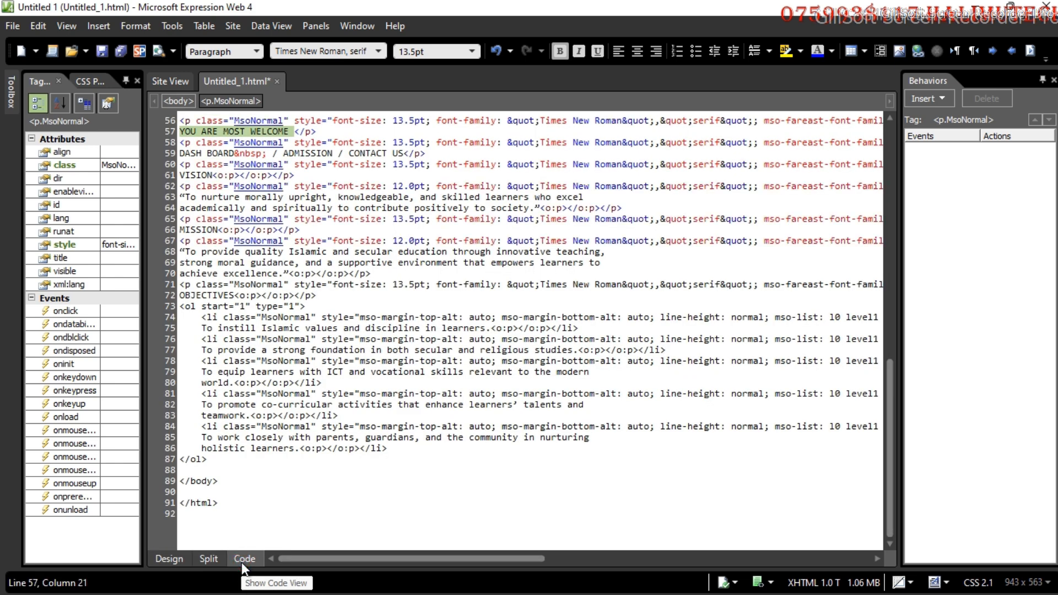
key(Delete)
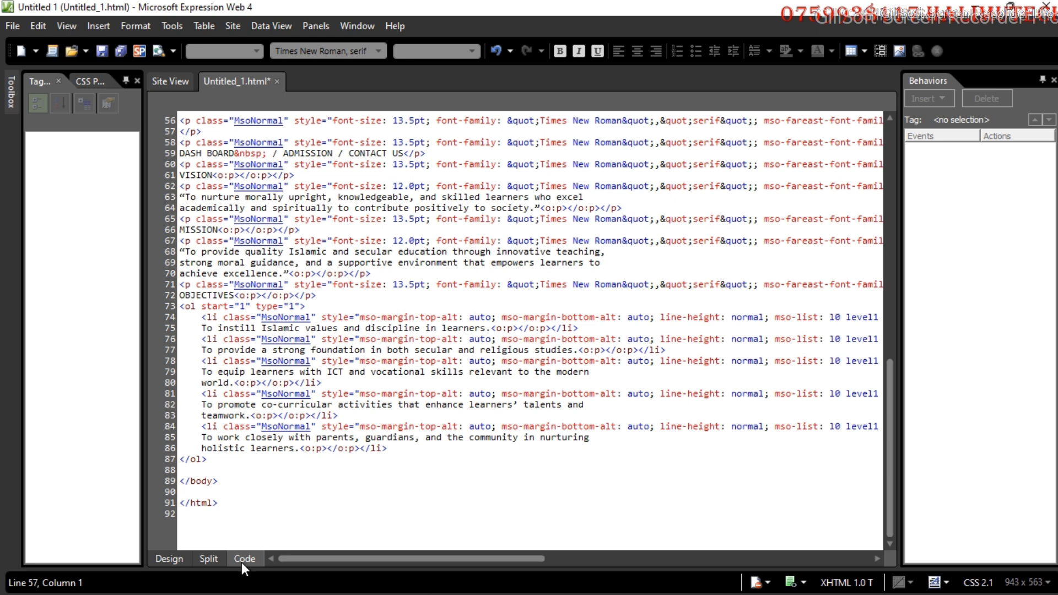
text(<MARQ)
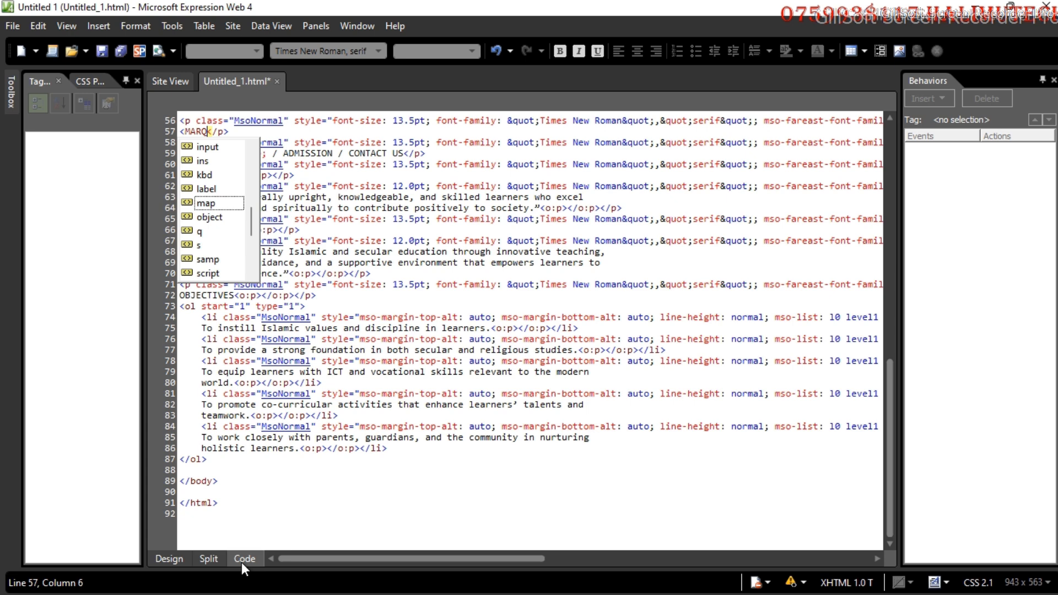
text(UEE)
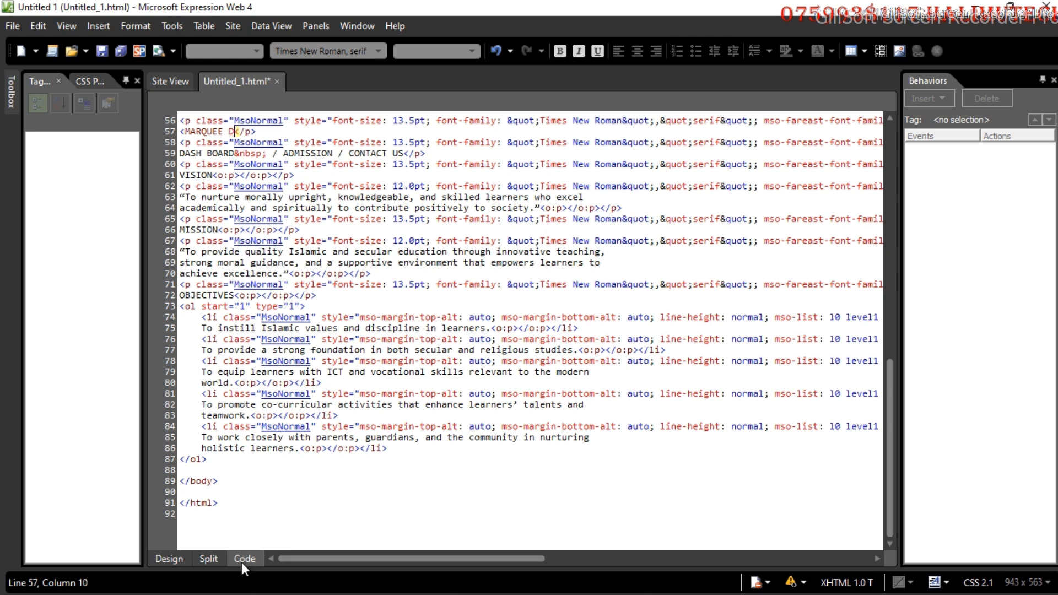
text( DIRECTION=")
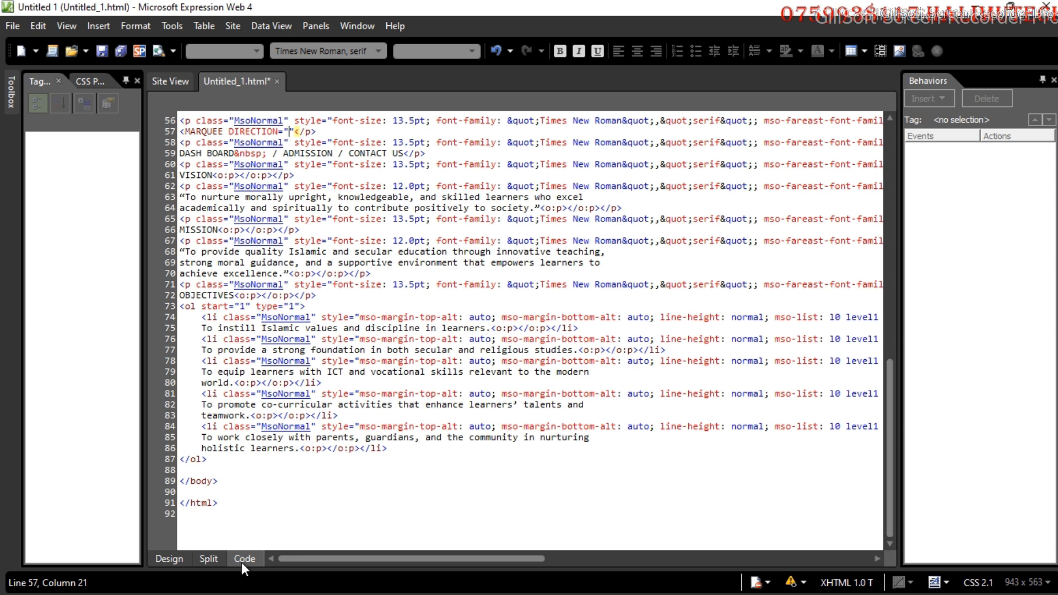
text(UP)
key(Right)
text(>)
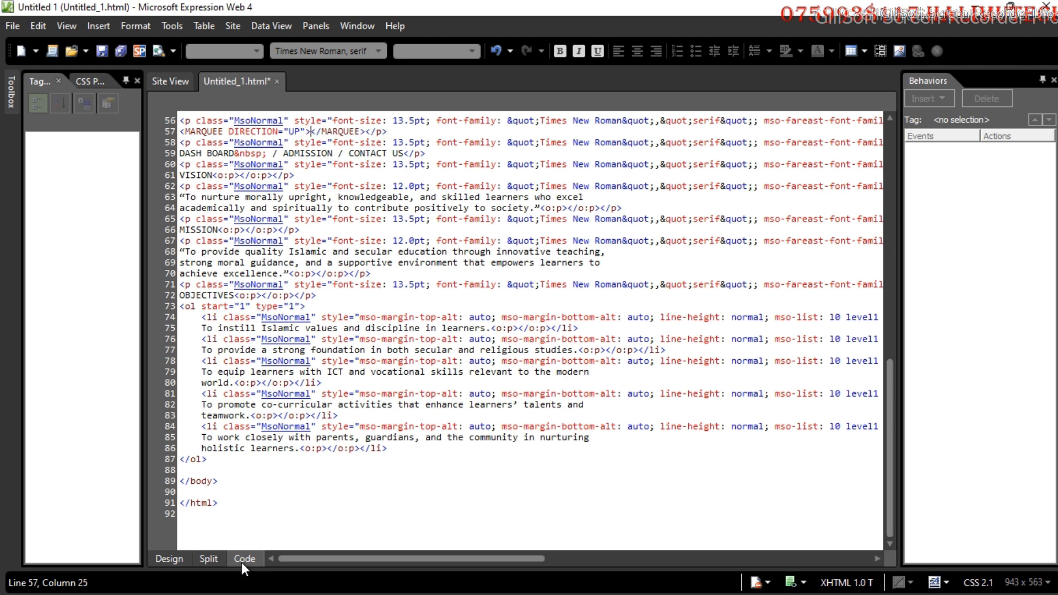
key(ctrl+v)
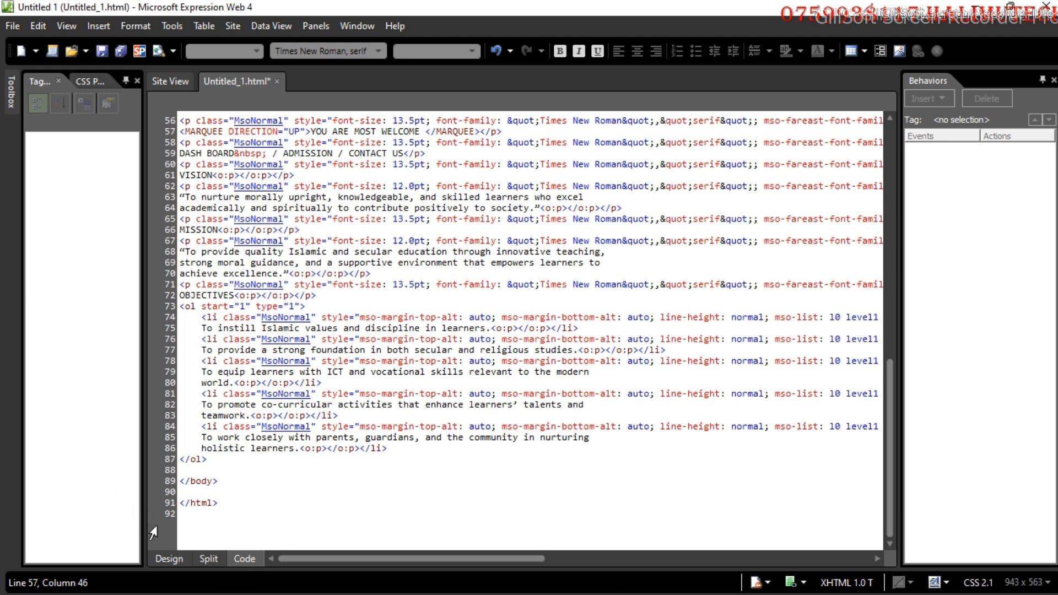
click(169, 558)
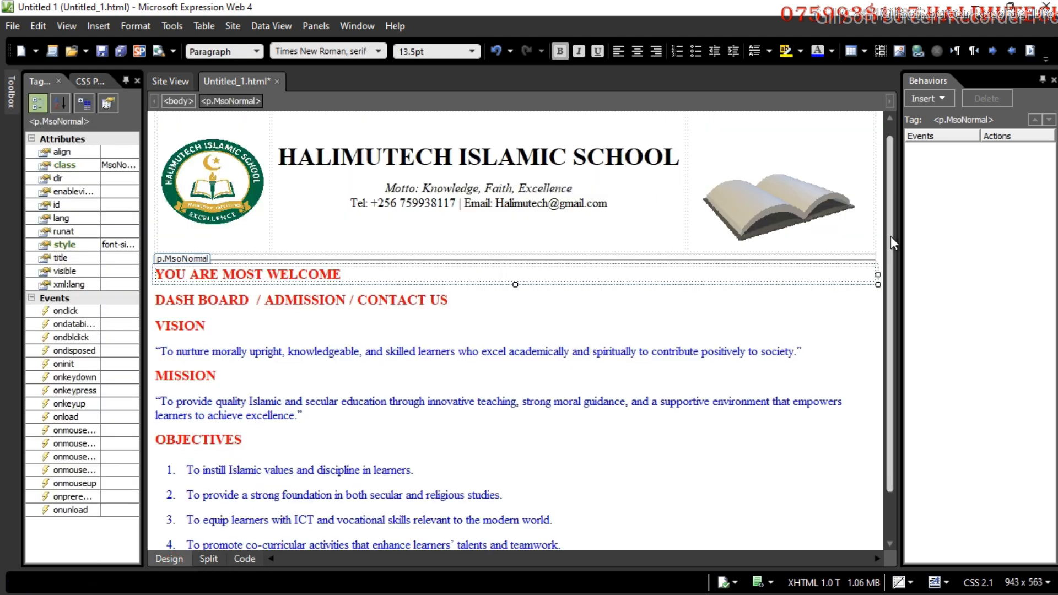
Copy everything from the school header through the DASH BOARD / ADMISSION / CONTACT US line into a new blank page.
drag(890, 236, 917, 154)
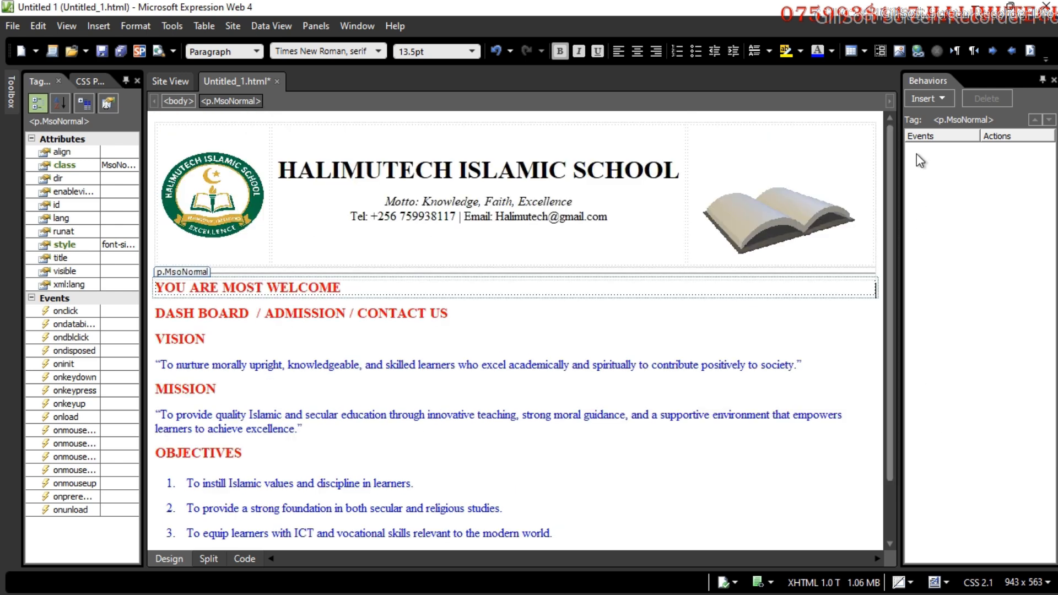
click(454, 315)
key(ctrl+shift+Home)
key(ctrl+c)
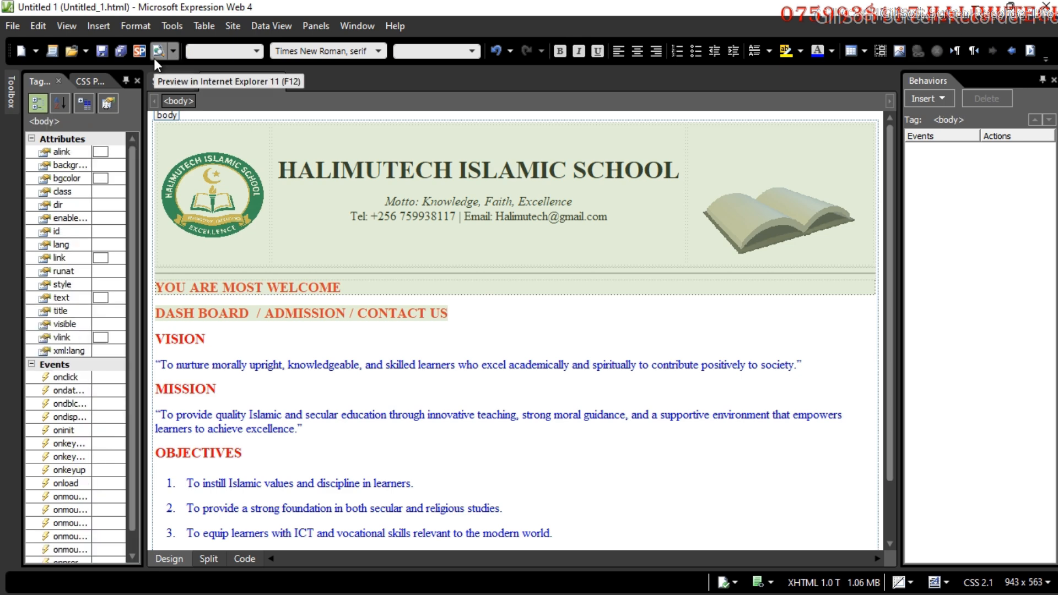
key(ctrl+n)
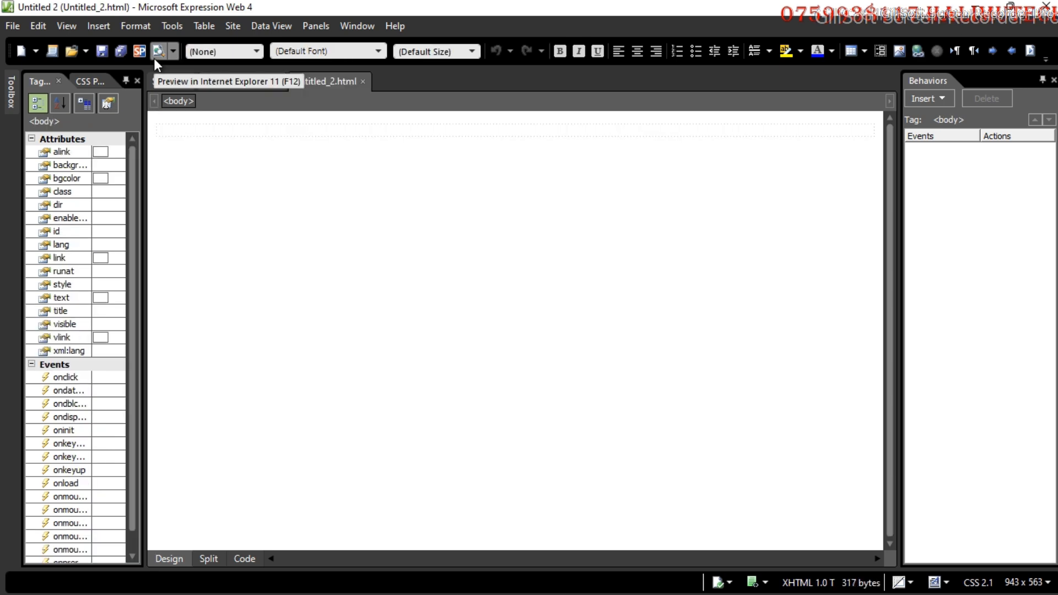
key(ctrl+v)
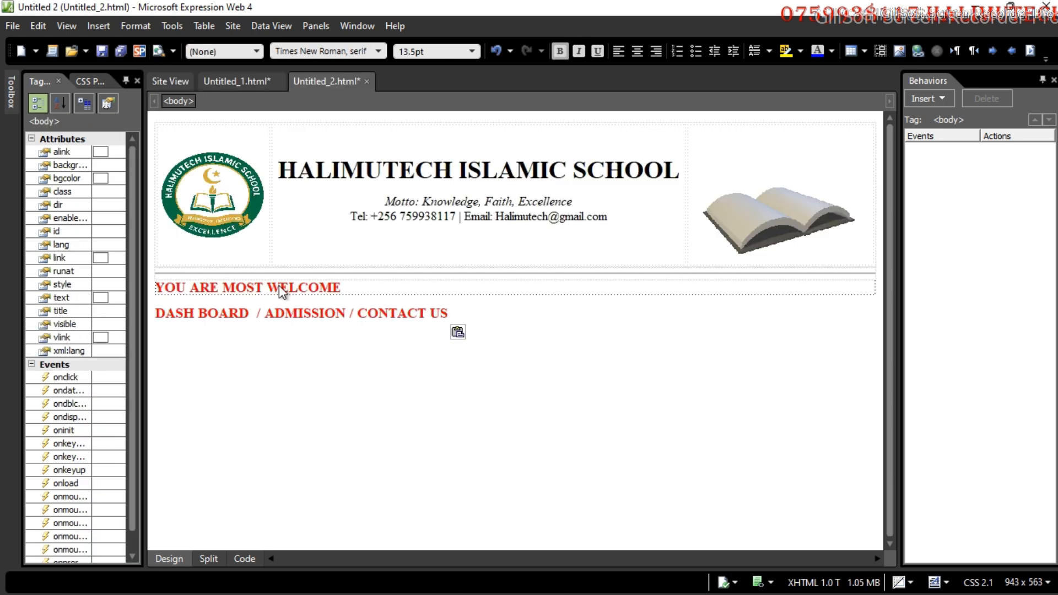
Start saving the first page, Untitled_1.html, under the name INDE.HTML in the SUPPO folder on the Desktop.
click(242, 82)
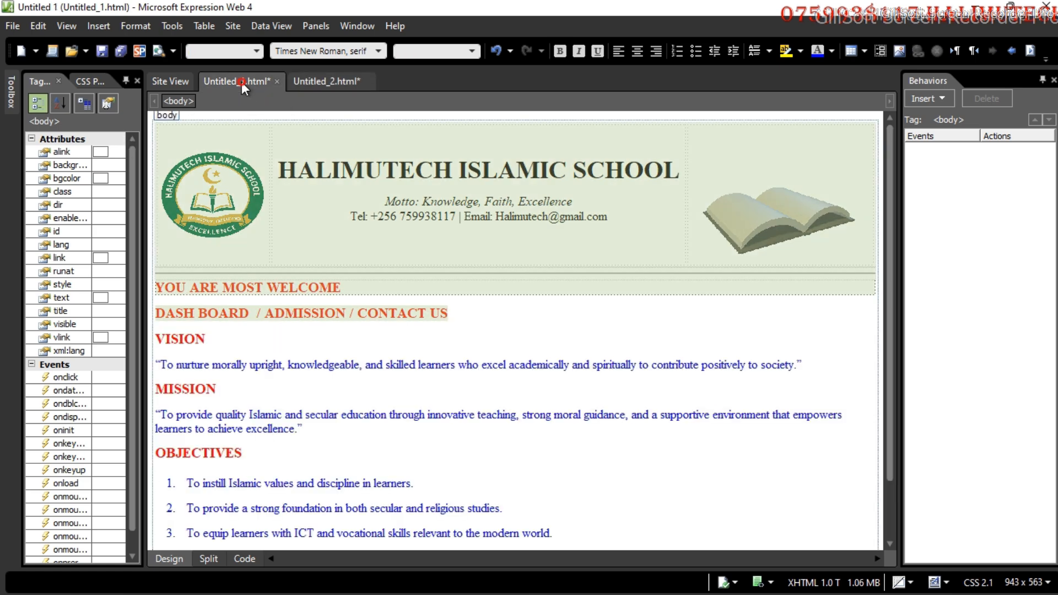
click(15, 25)
click(24, 140)
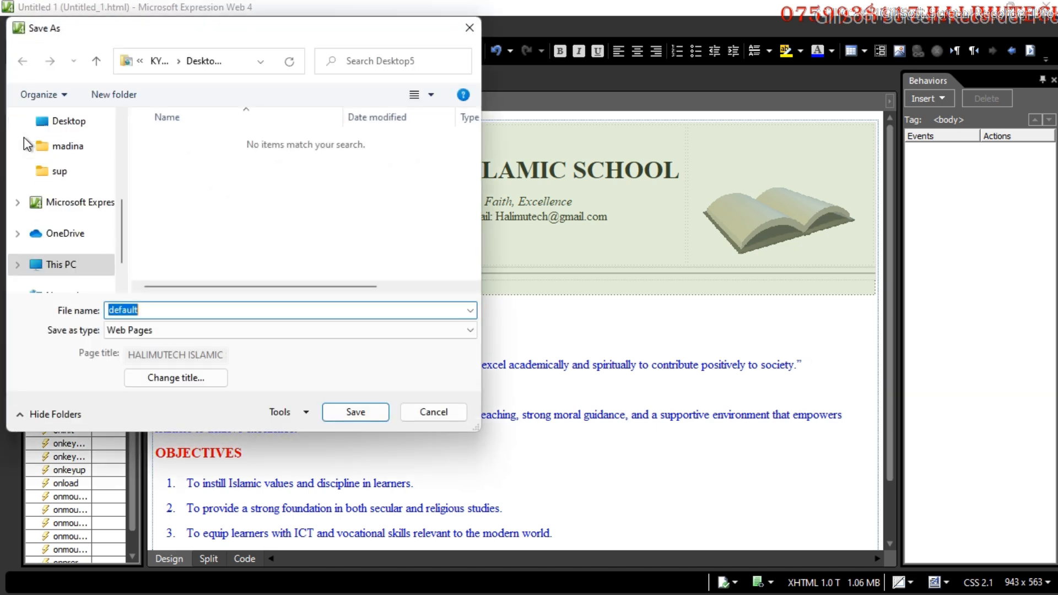
text(IND)
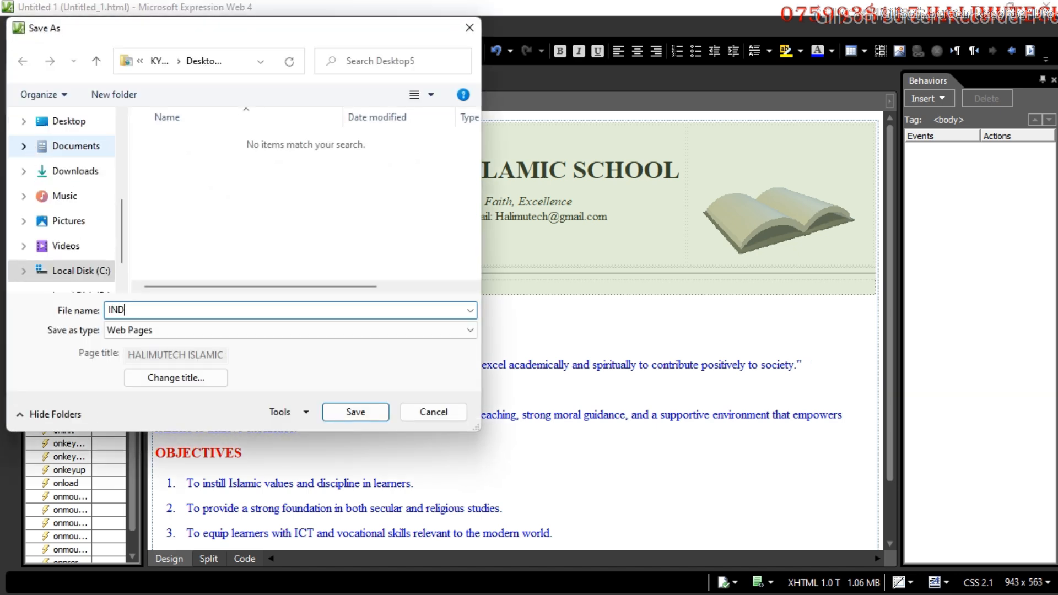
text(E.HTML)
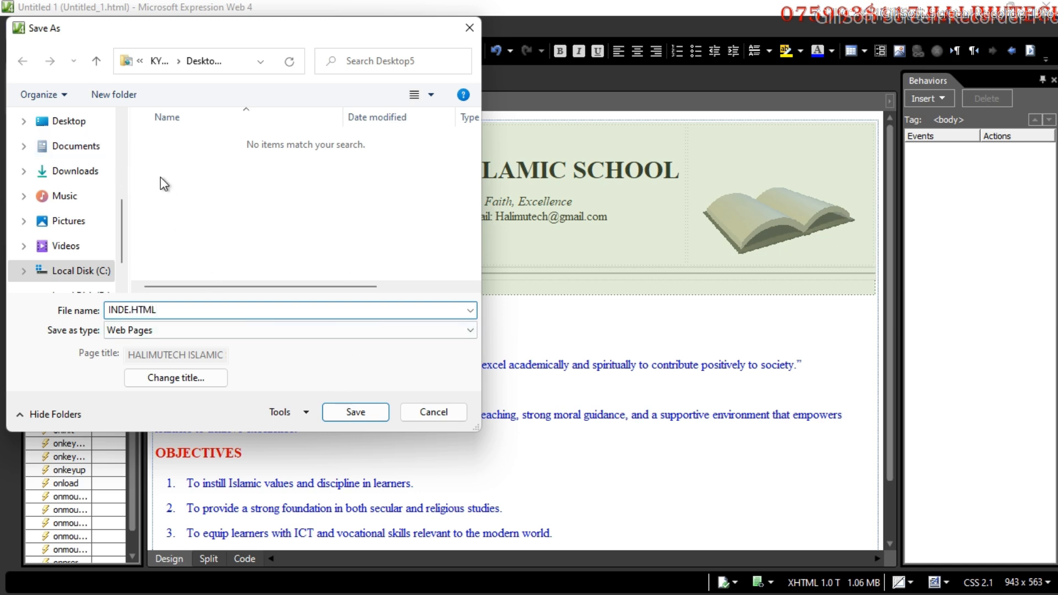
click(74, 122)
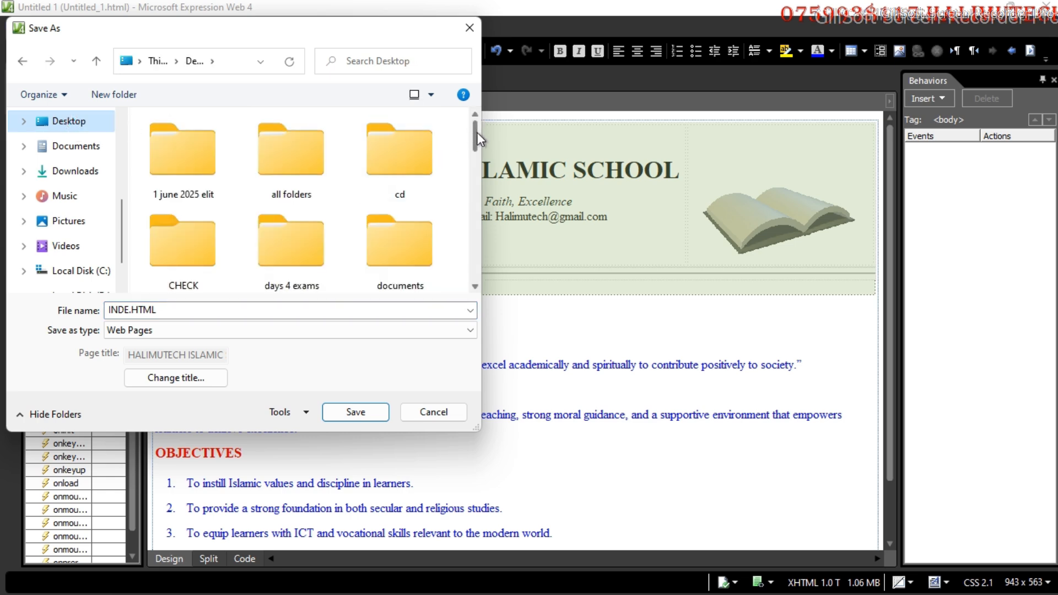
drag(477, 132, 477, 229)
click(169, 245)
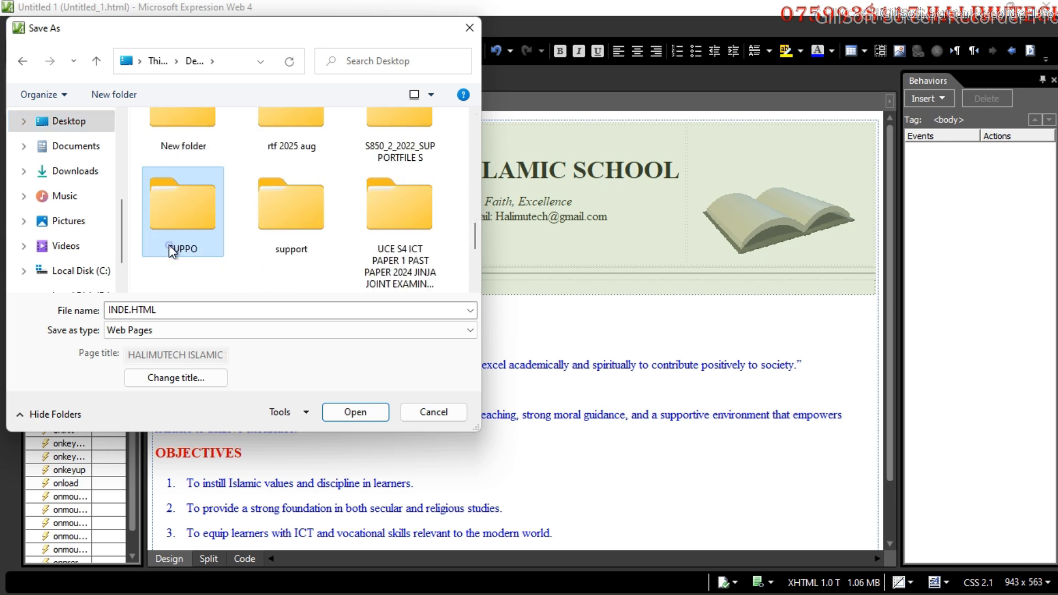
double_click(169, 244)
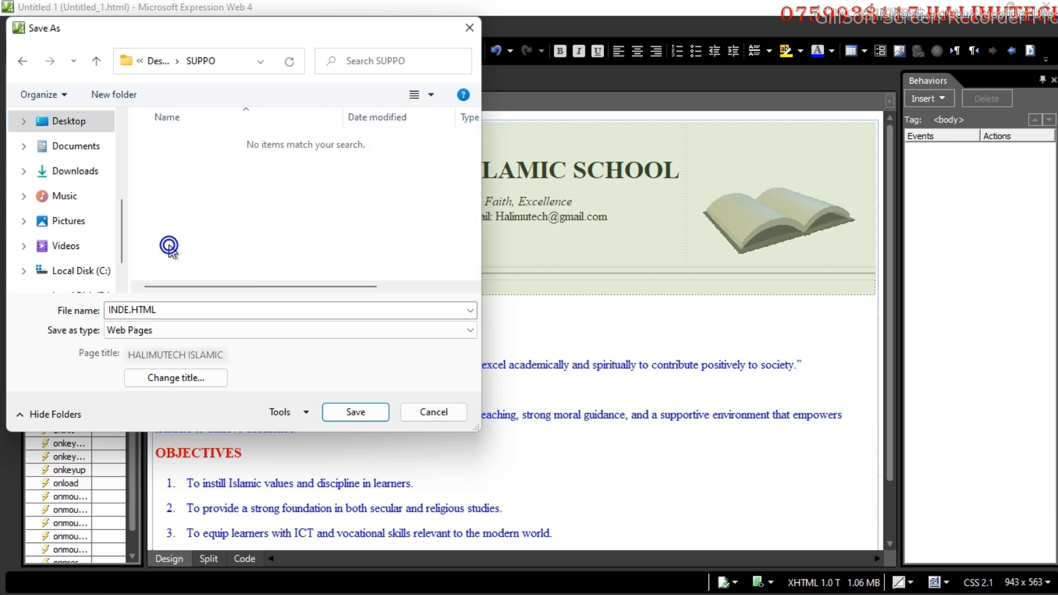
Set the save type to HTML Files, complete the file name as INDE.HTML and save the page.
click(345, 331)
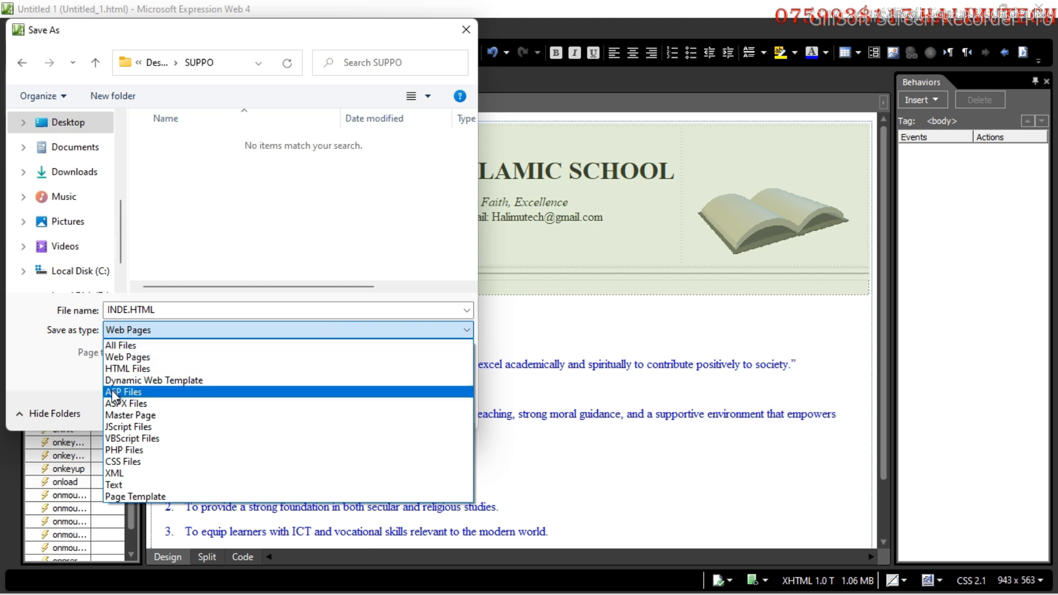
click(132, 367)
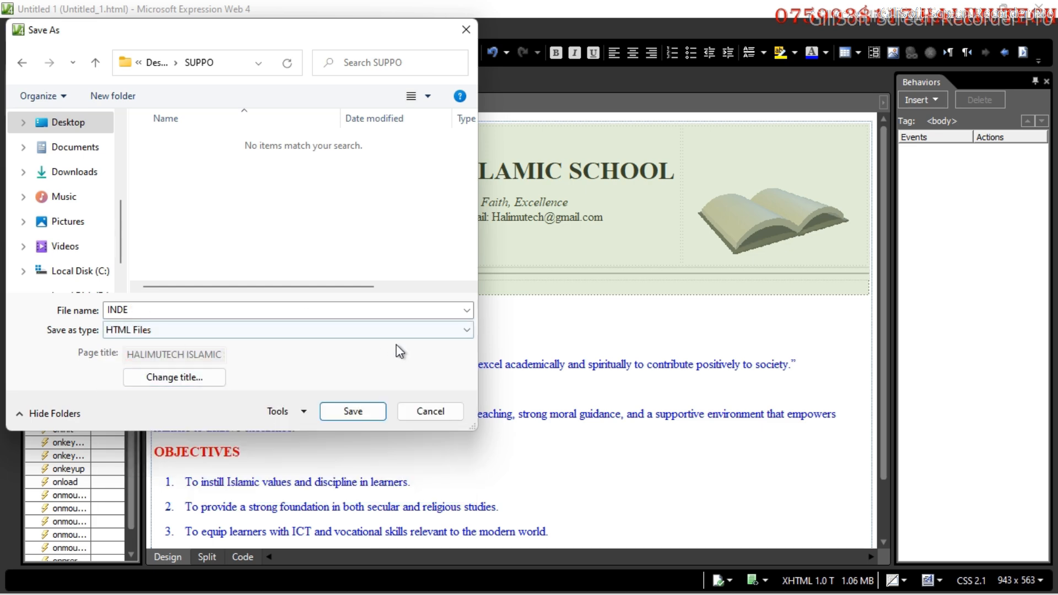
click(259, 312)
click(277, 307)
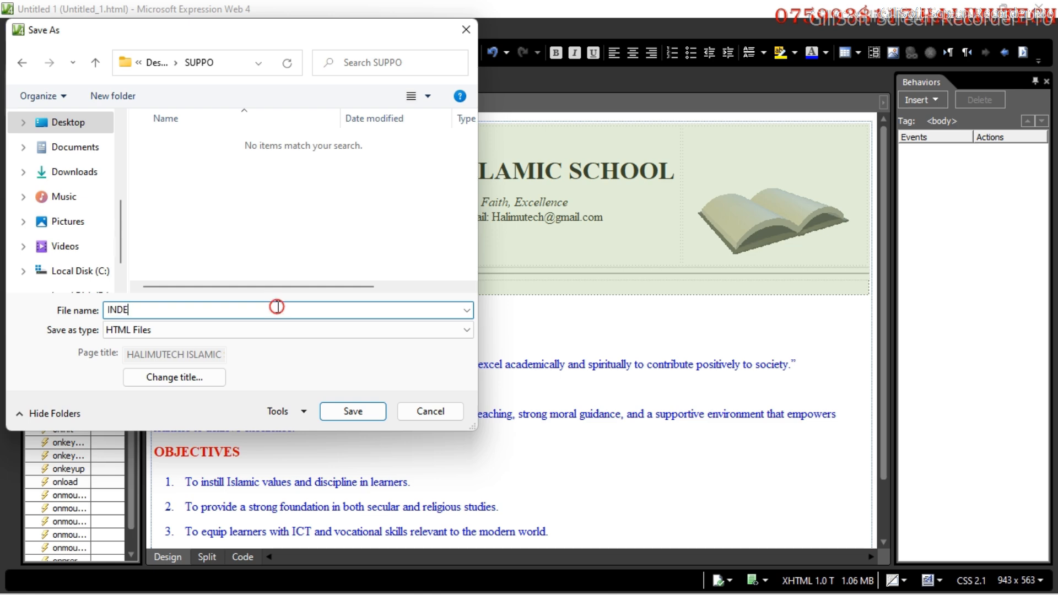
text(.HTML)
click(367, 411)
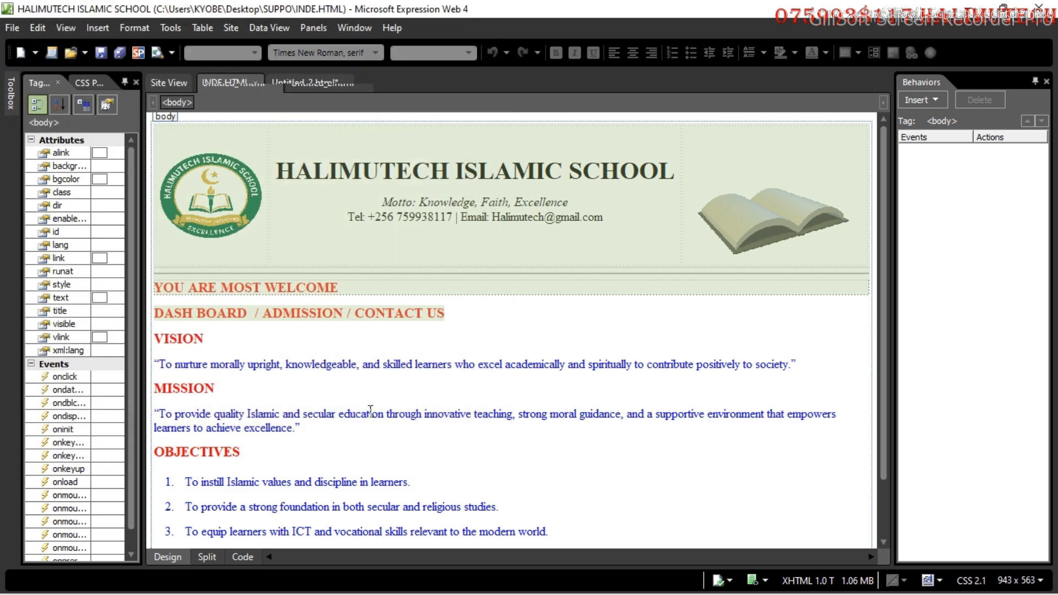
Save the second page, Untitled_2.html, as ADMIN.HTML in the SUPPO folder on the Desktop.
click(305, 82)
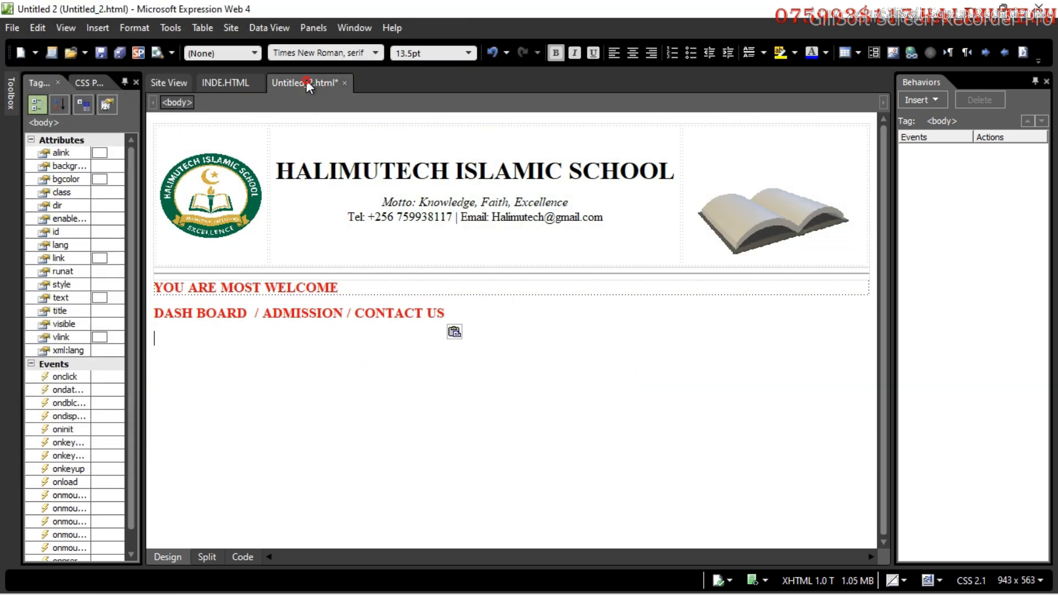
click(12, 28)
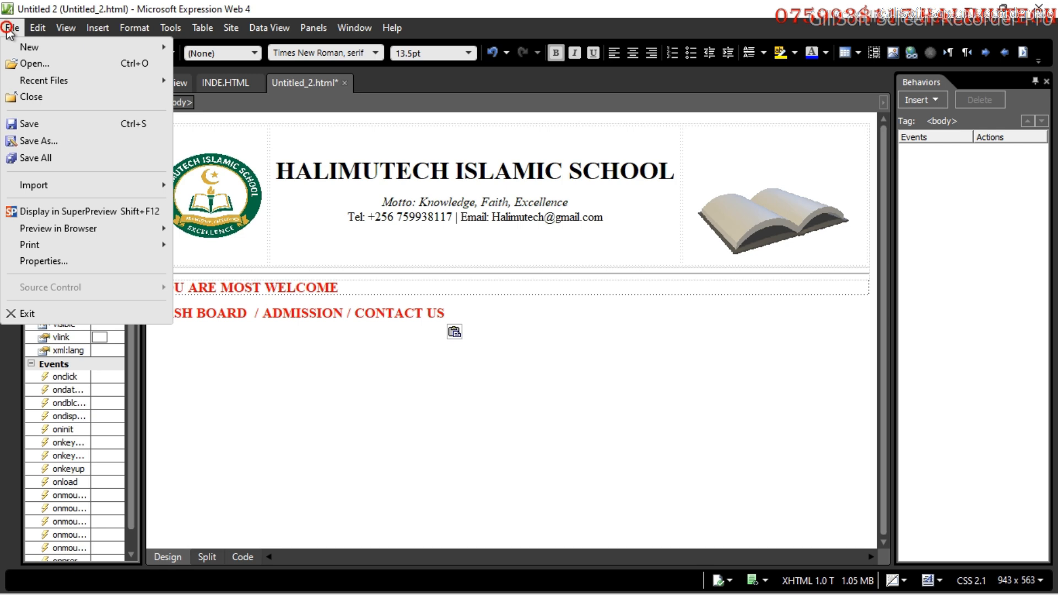
click(22, 140)
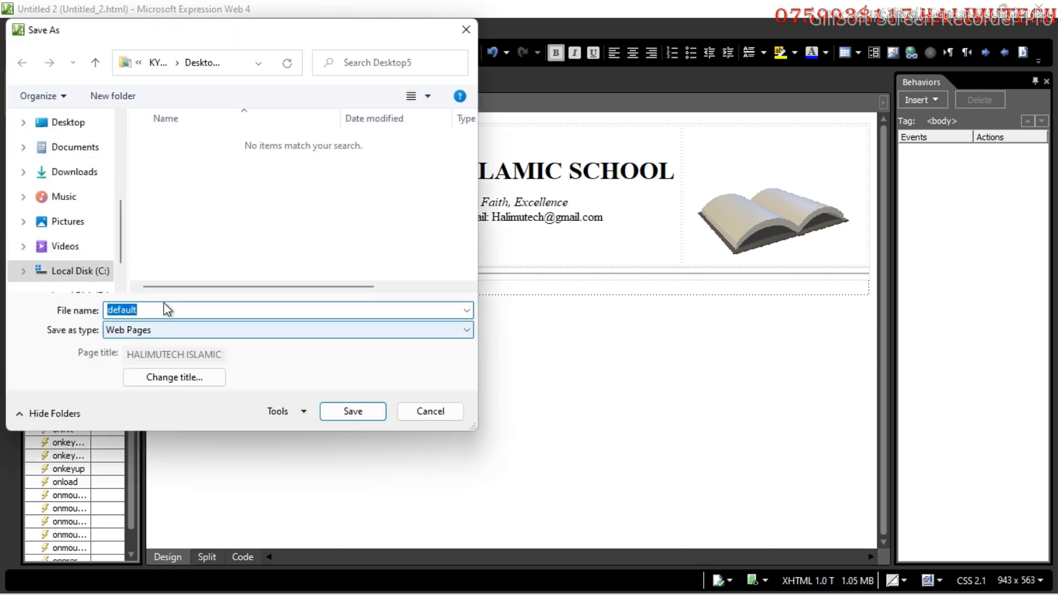
text(A)
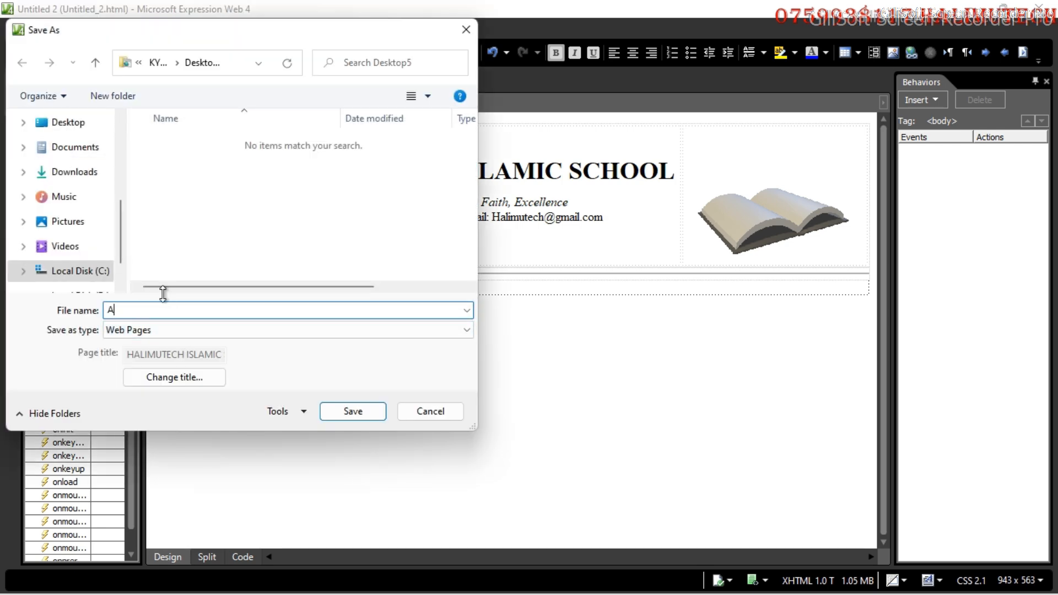
text(DMIN.HTML)
click(66, 124)
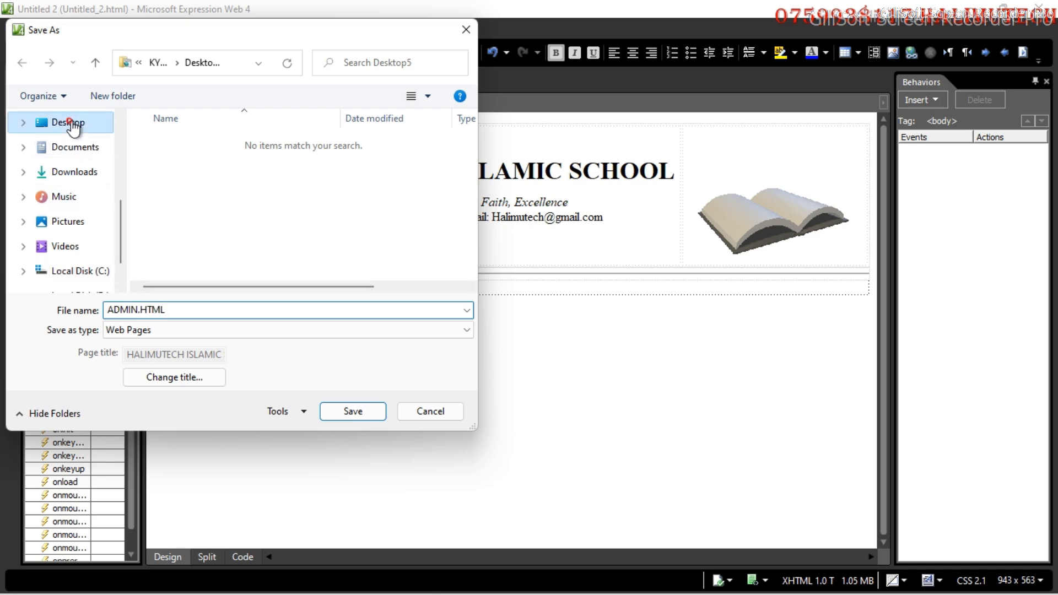
click(278, 246)
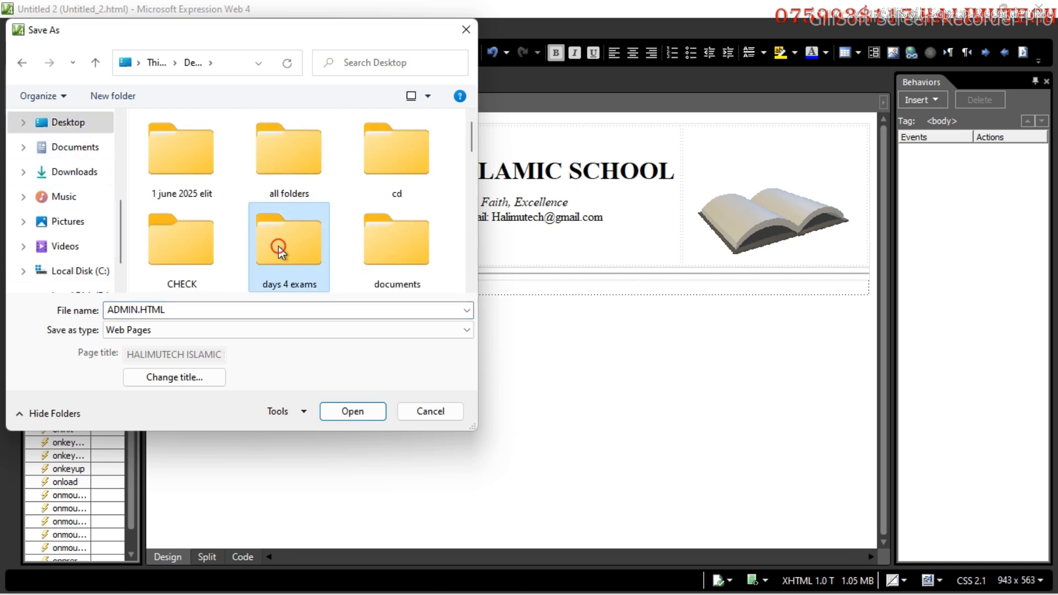
key(s)
key(s)
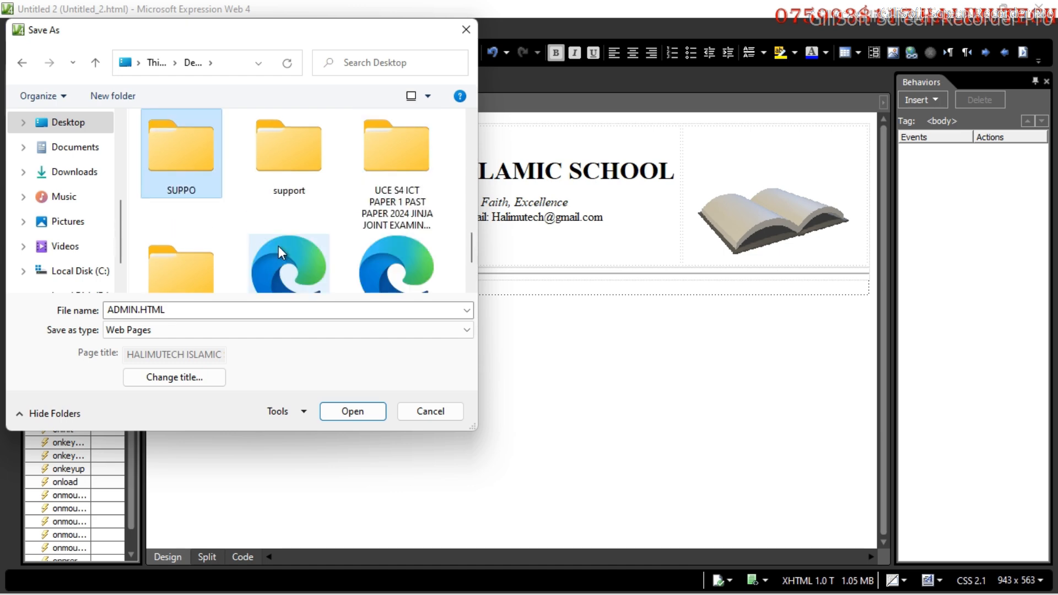
double_click(176, 137)
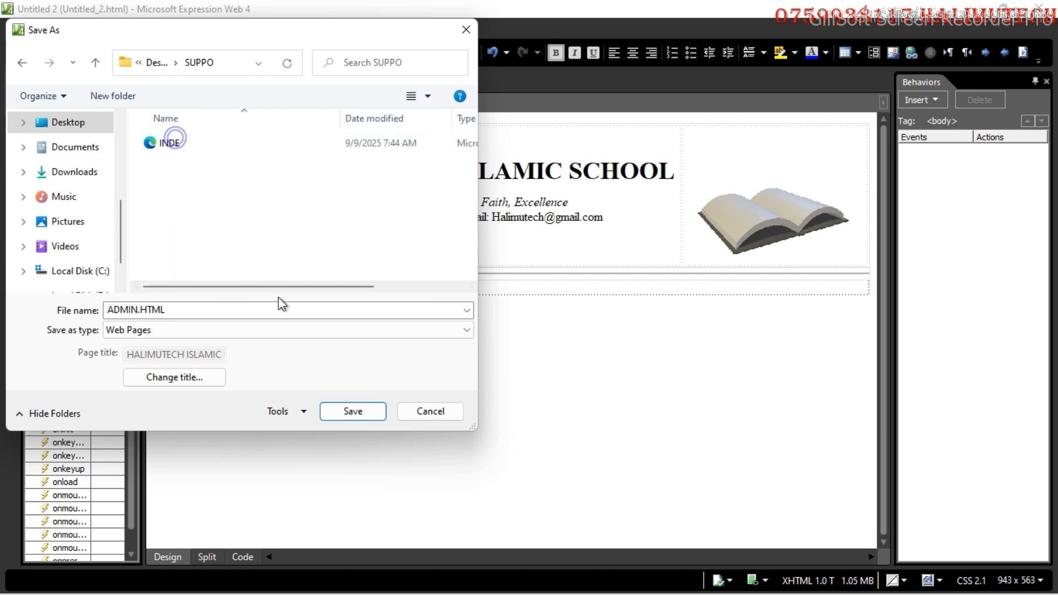
click(365, 413)
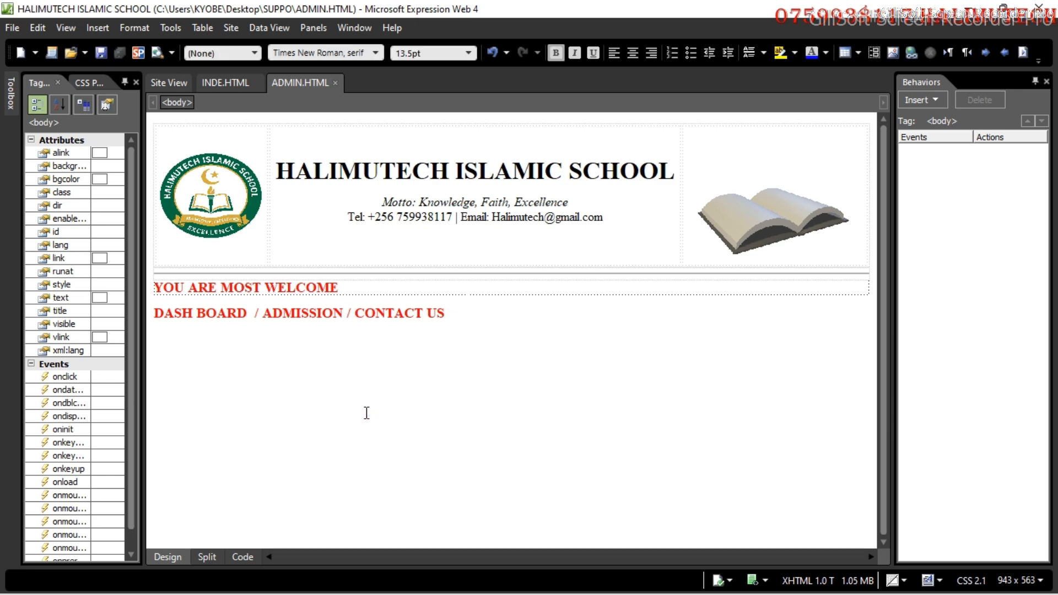
Switch to the INDE.HTML page.
click(225, 85)
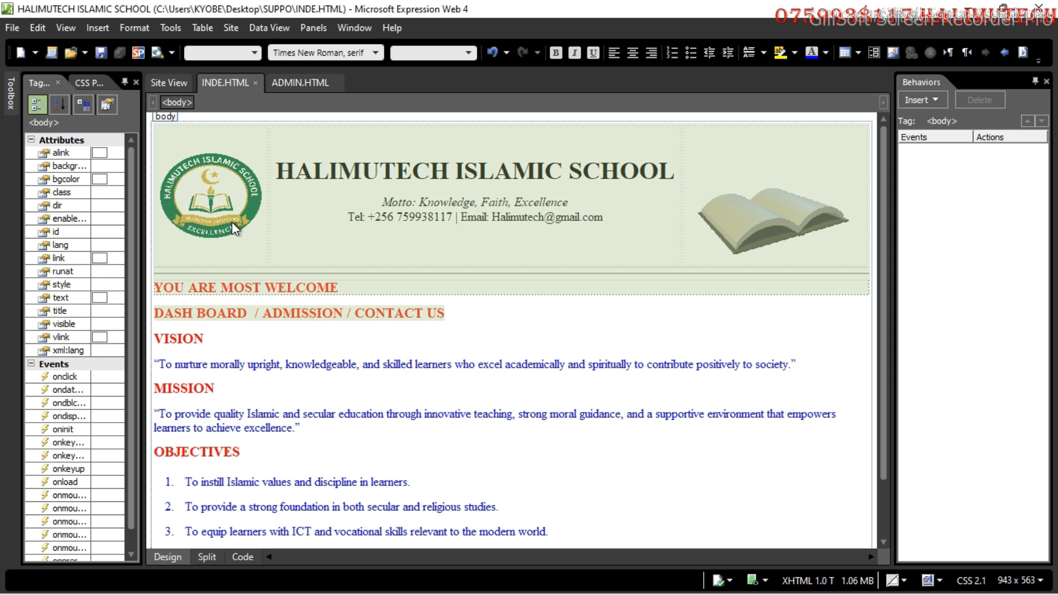
click(136, 26)
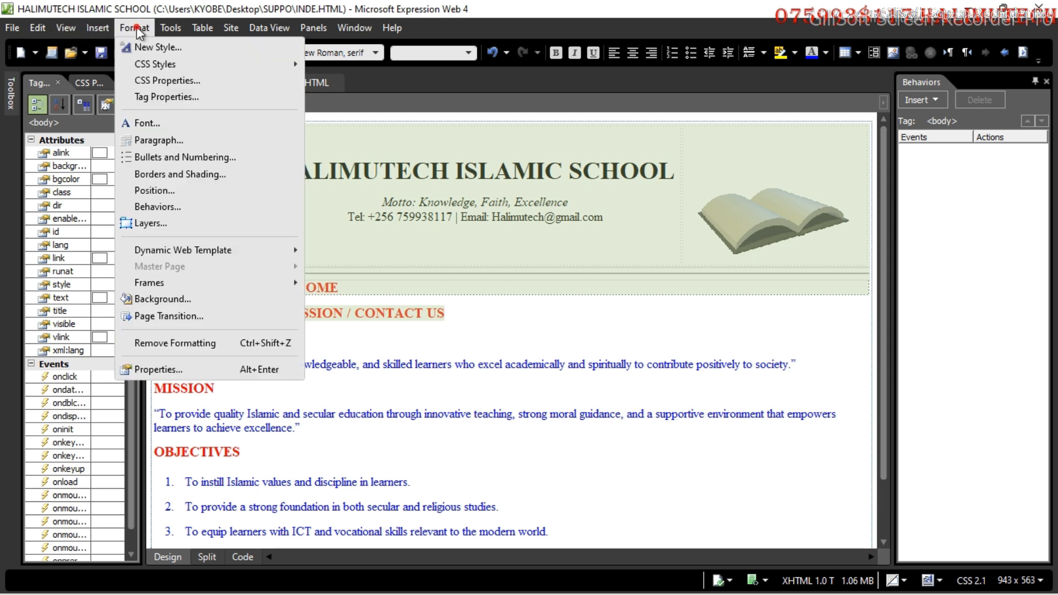
click(151, 367)
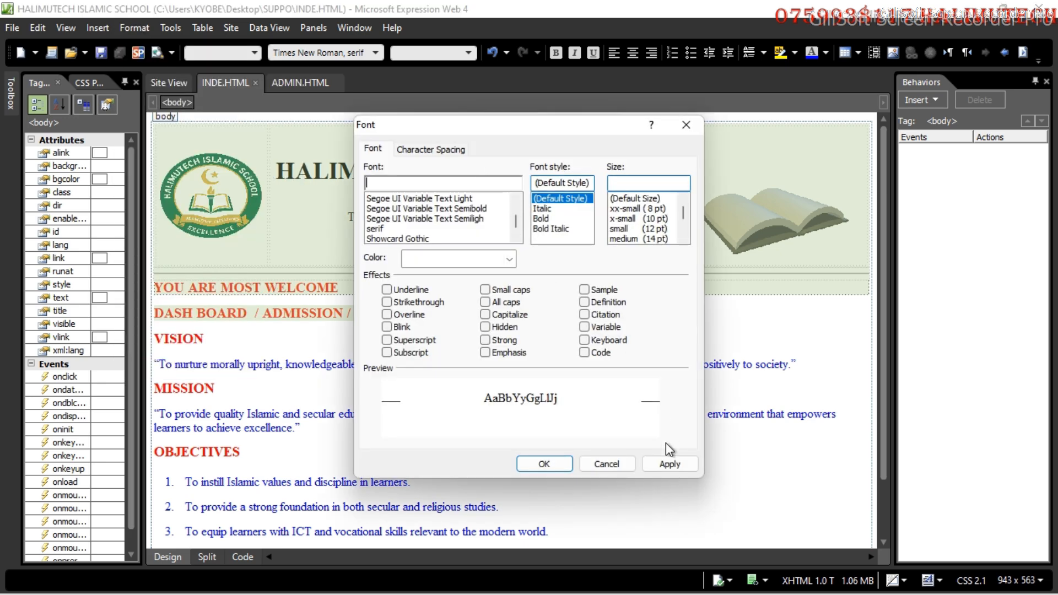
click(615, 459)
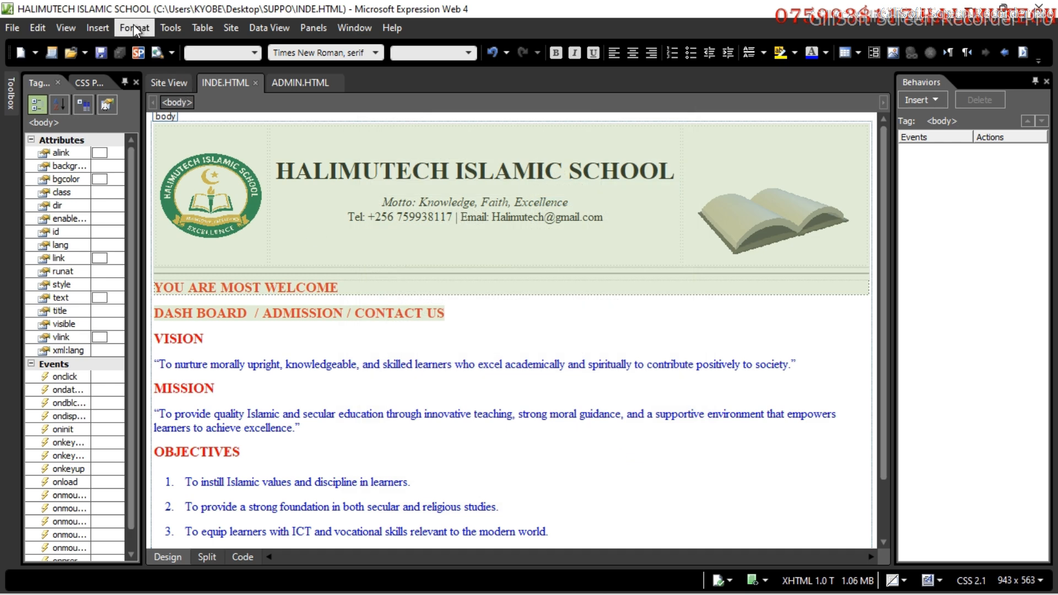
Set the page background colour of INDE.HTML to the standard aqua in the page properties.
click(134, 29)
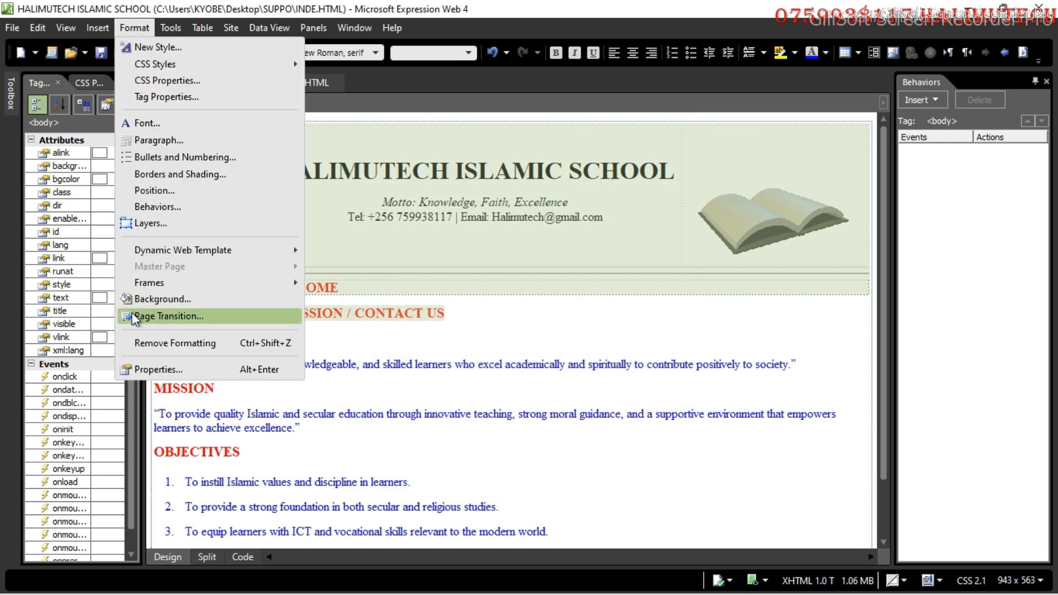
click(155, 299)
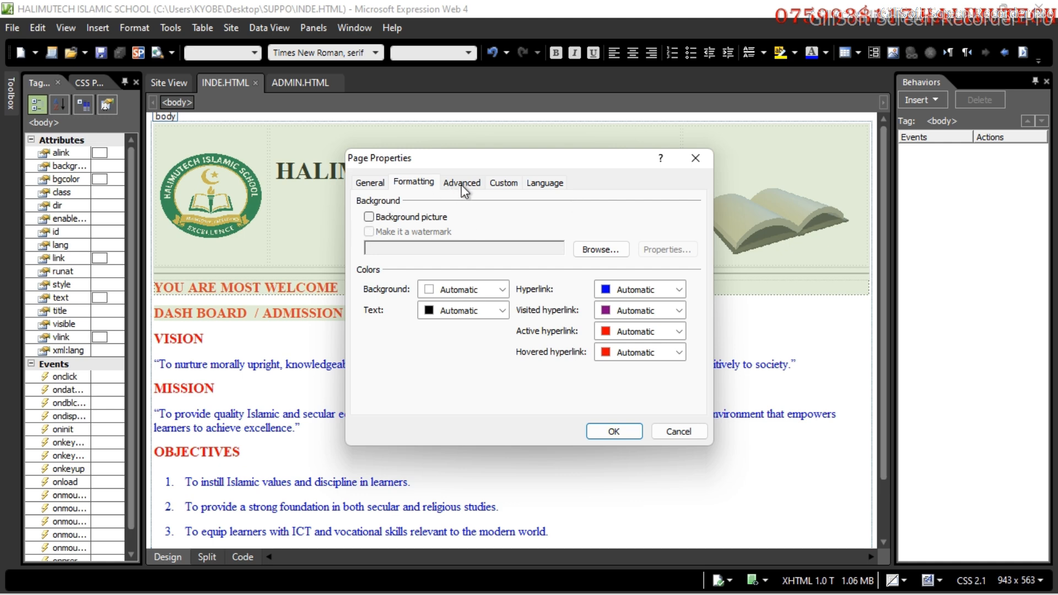
click(502, 289)
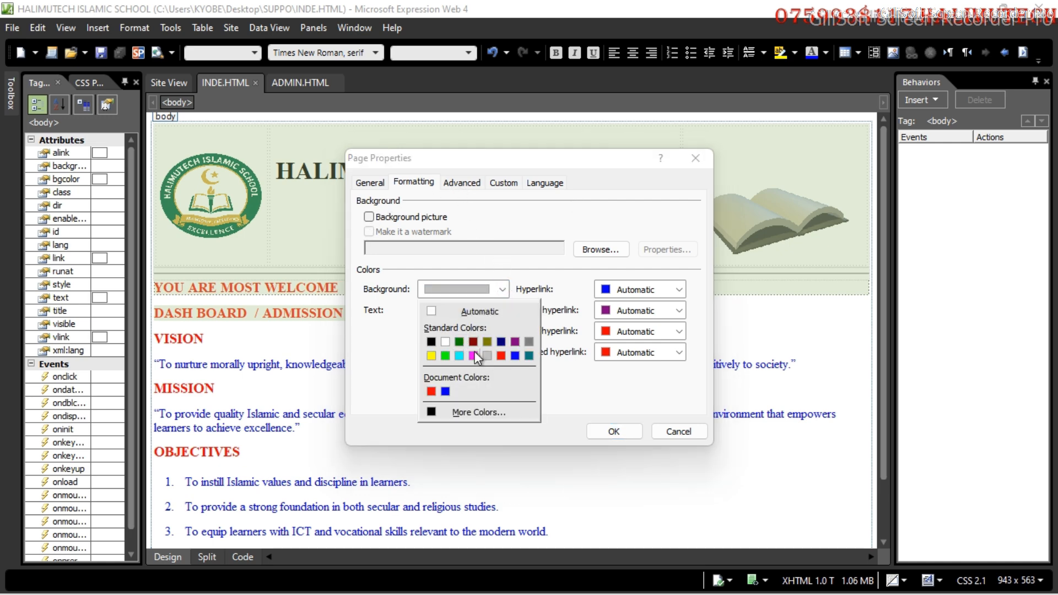
click(458, 355)
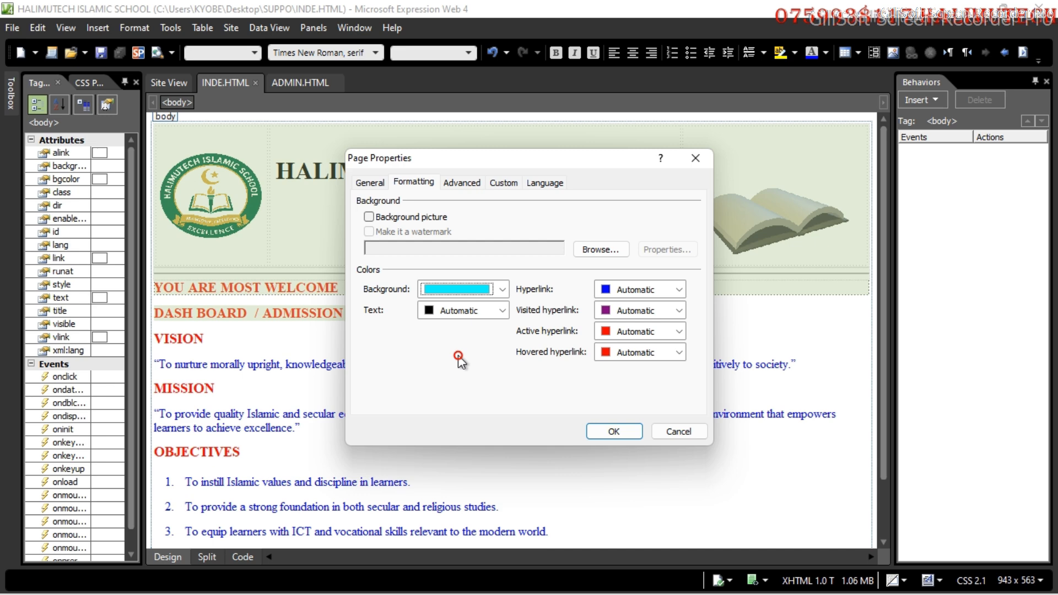
click(621, 431)
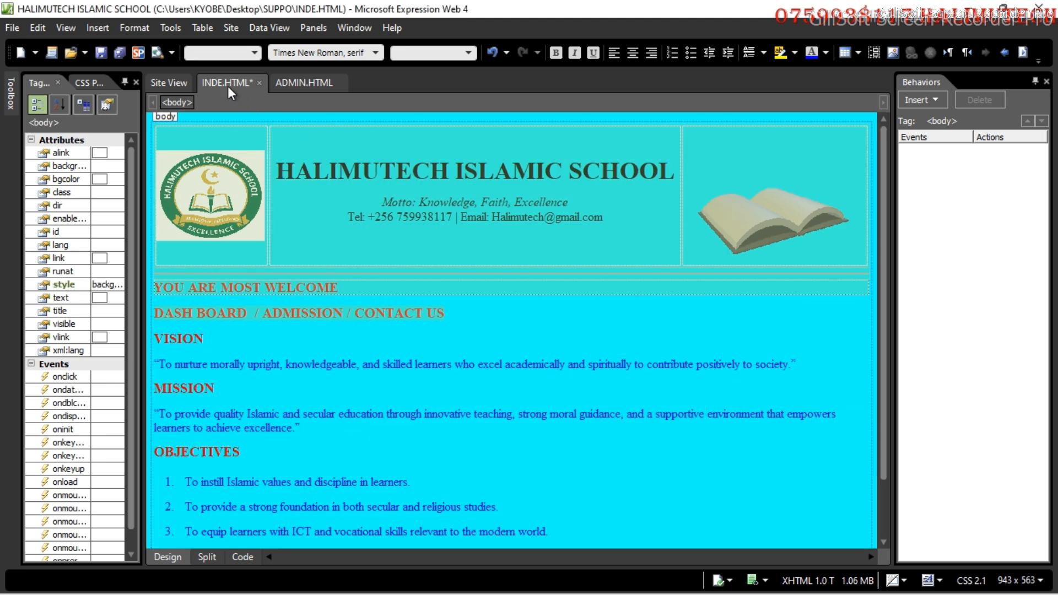
Check the page title in the general page properties of INDE.HTML, accept the dialog and save the page.
click(138, 29)
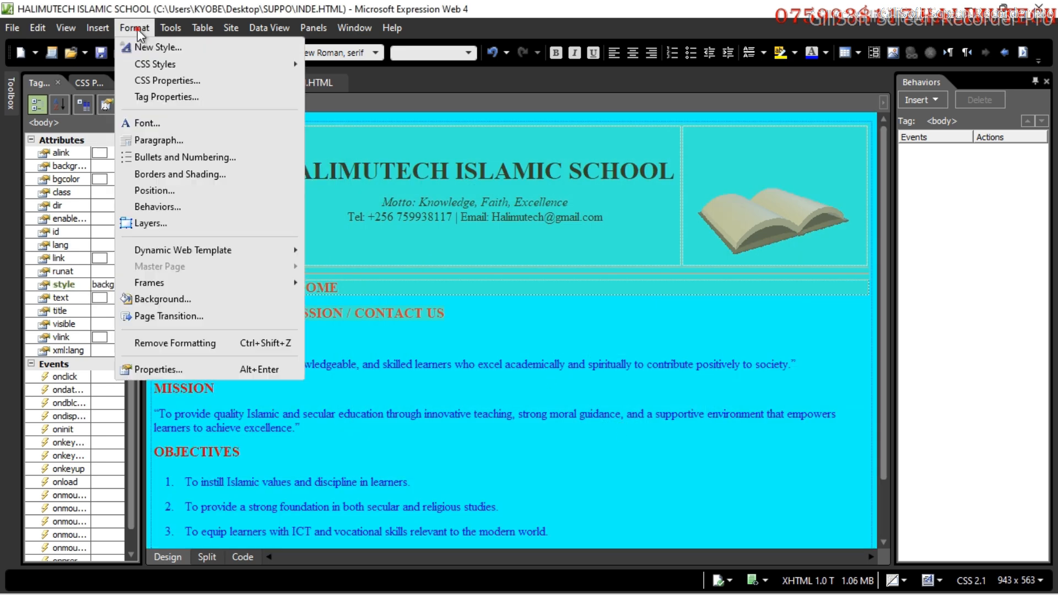
click(157, 298)
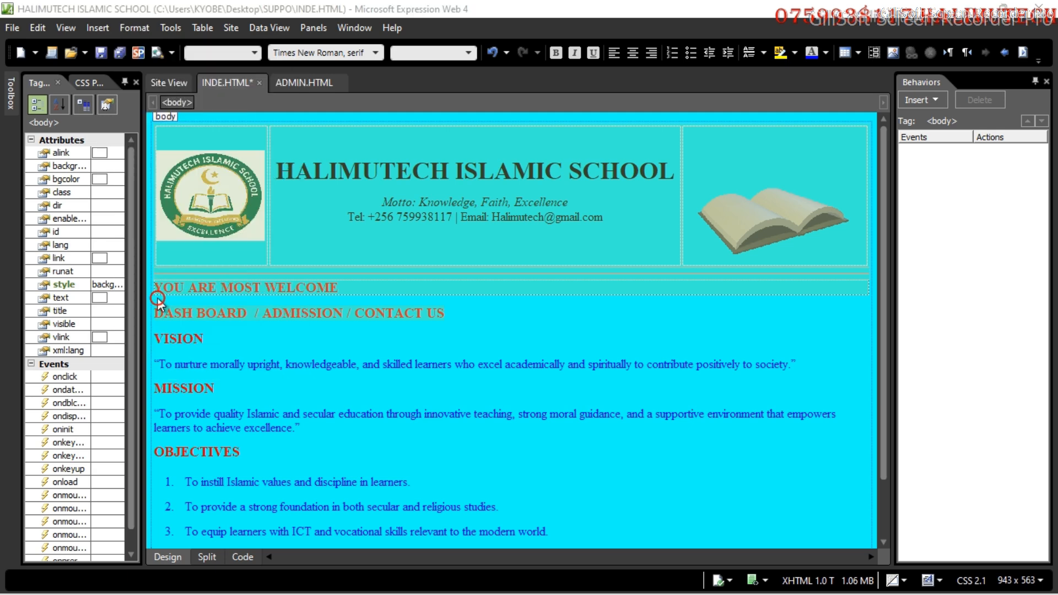
click(371, 182)
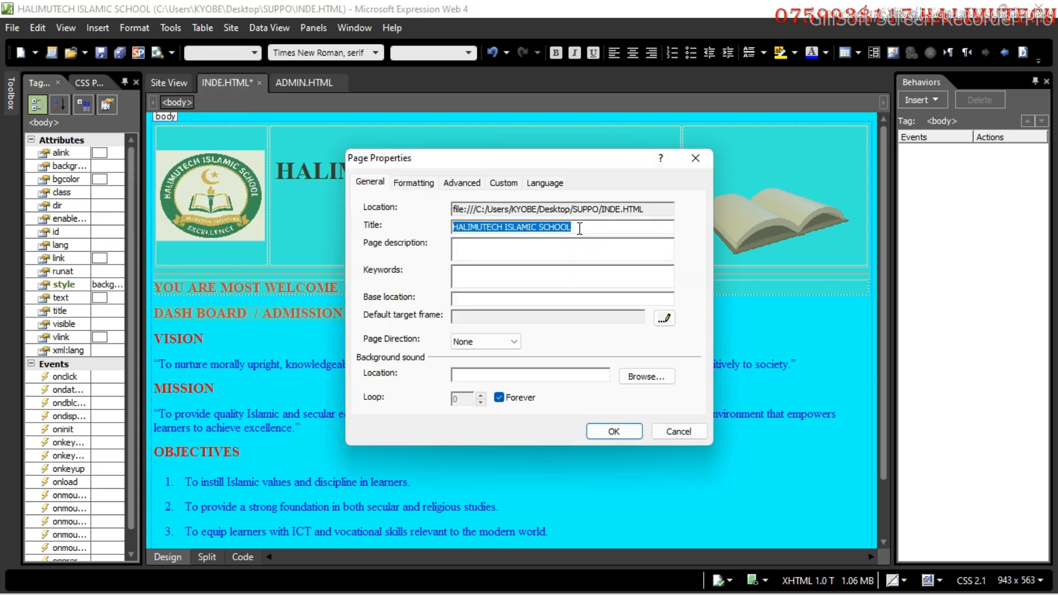
click(580, 229)
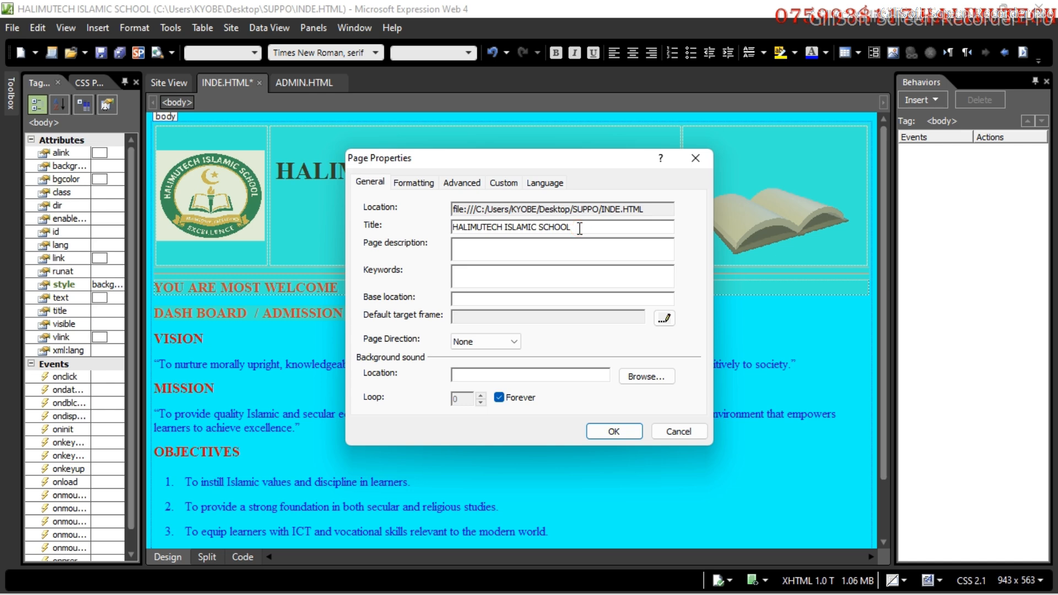
click(610, 431)
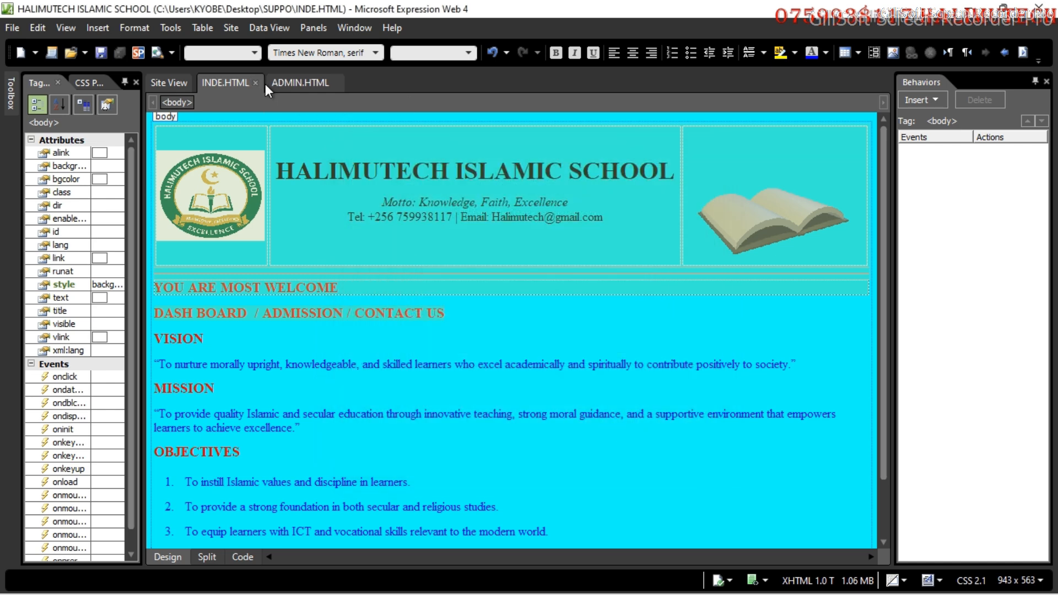
Set the page background colour of ADMIN.HTML to the same standard aqua and save the page.
click(293, 80)
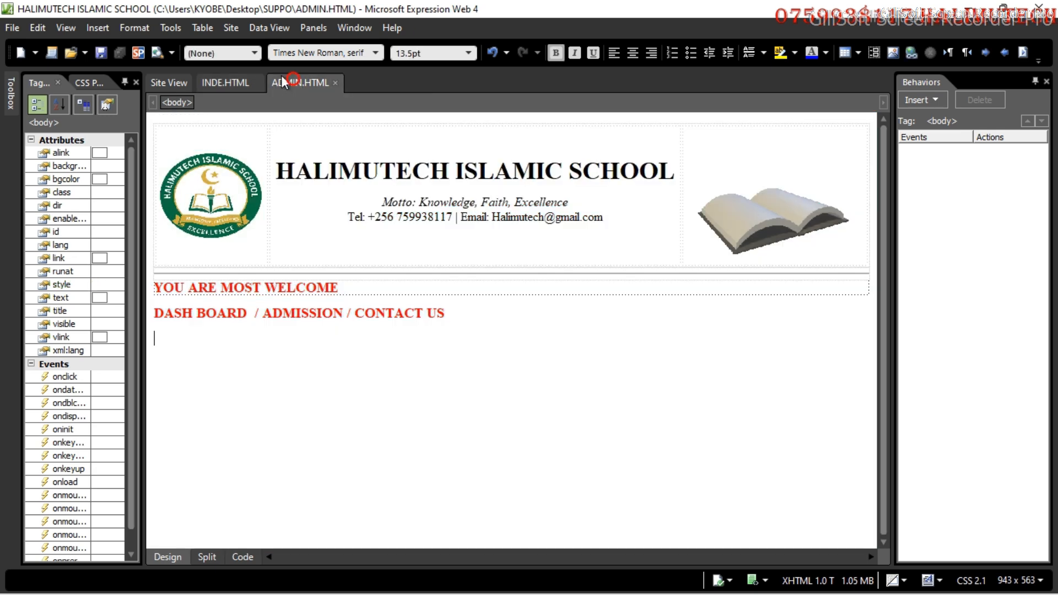
click(130, 26)
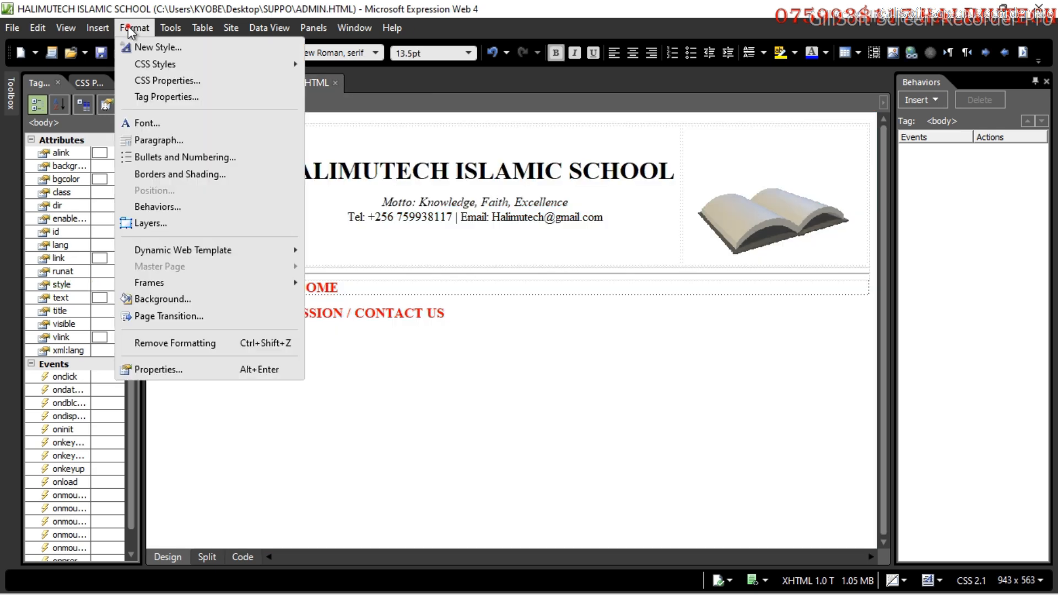
click(148, 297)
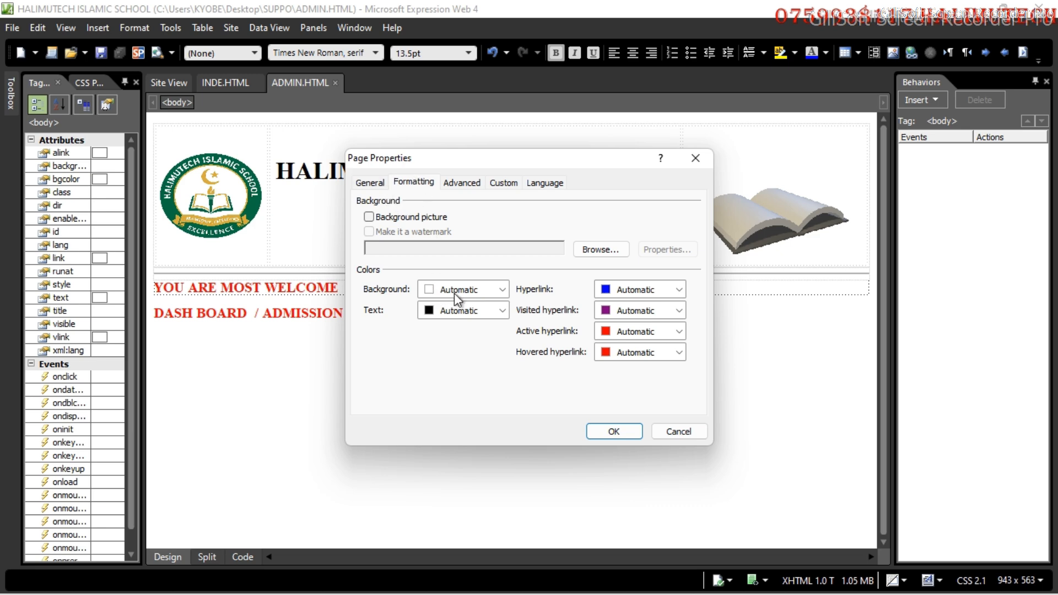
click(501, 290)
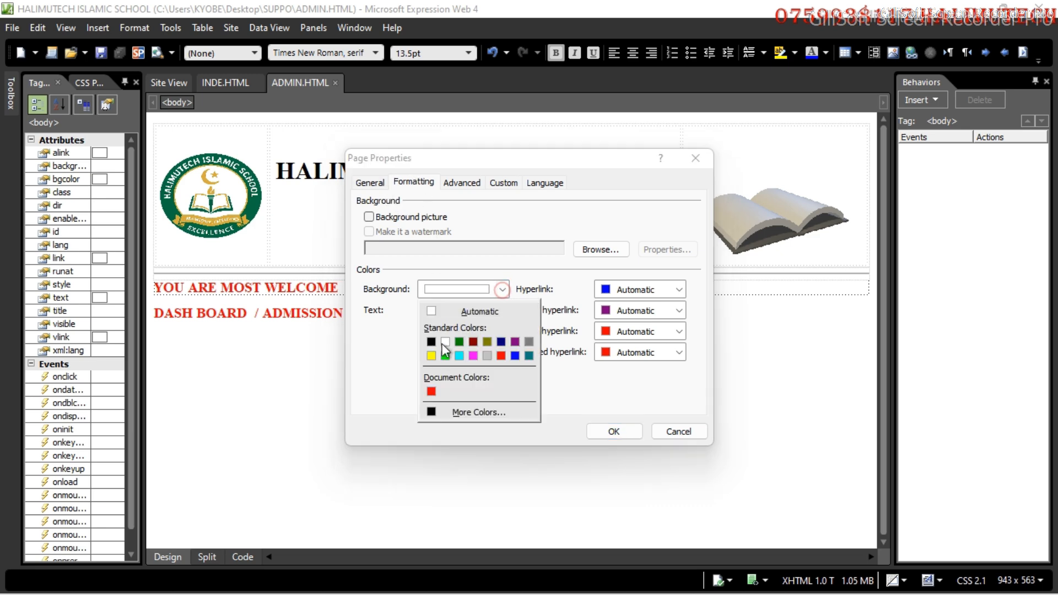
click(459, 357)
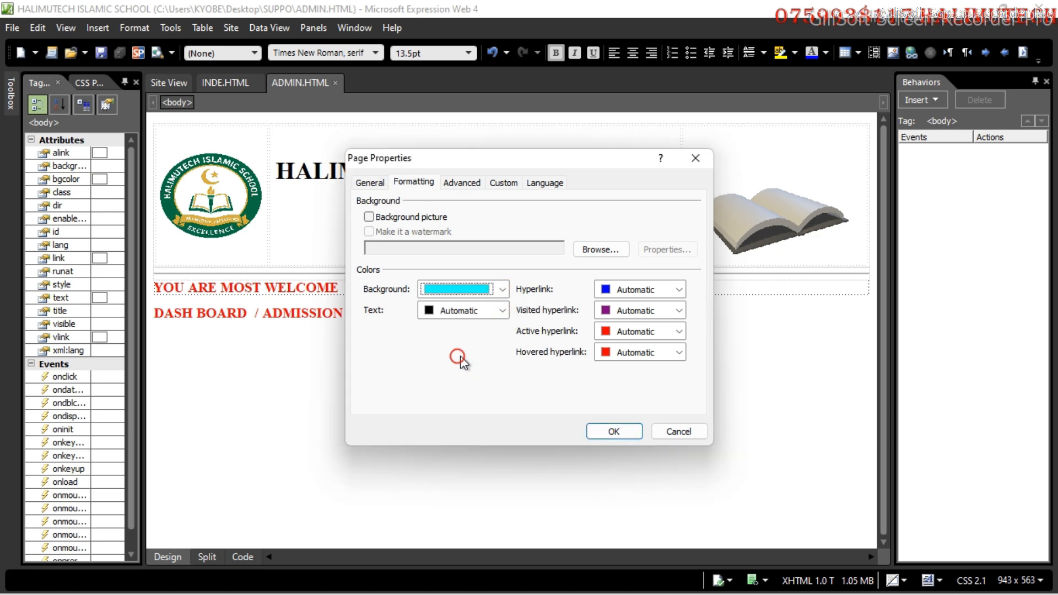
click(610, 431)
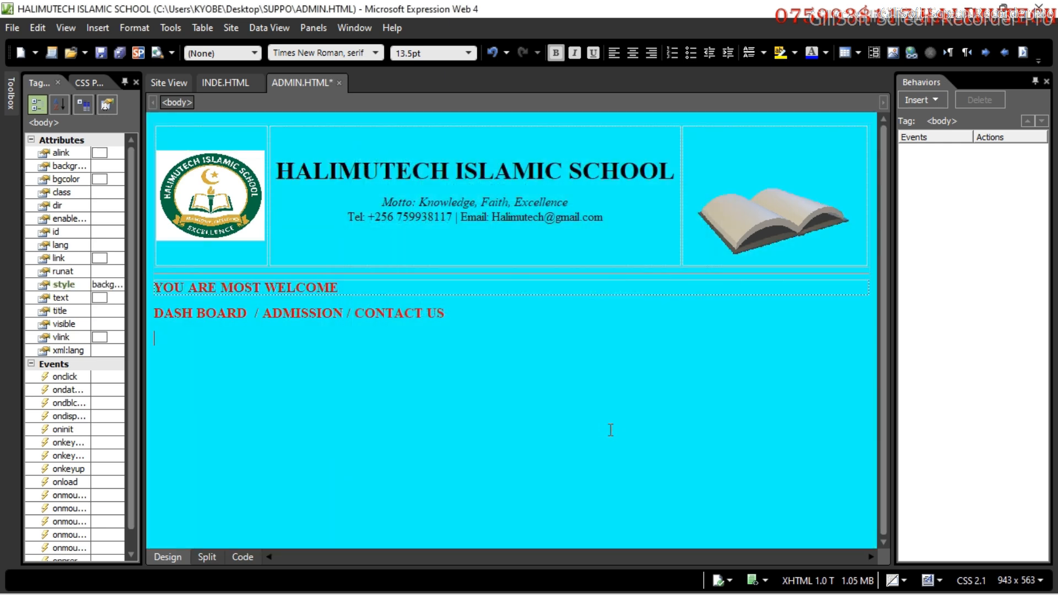
key(ctrl+s)
Add the heading ADMISSION FORM on the line below DASH BOARD / ADMISSION / CONTACT US in ADMIN.HTML.
text(ADMIS)
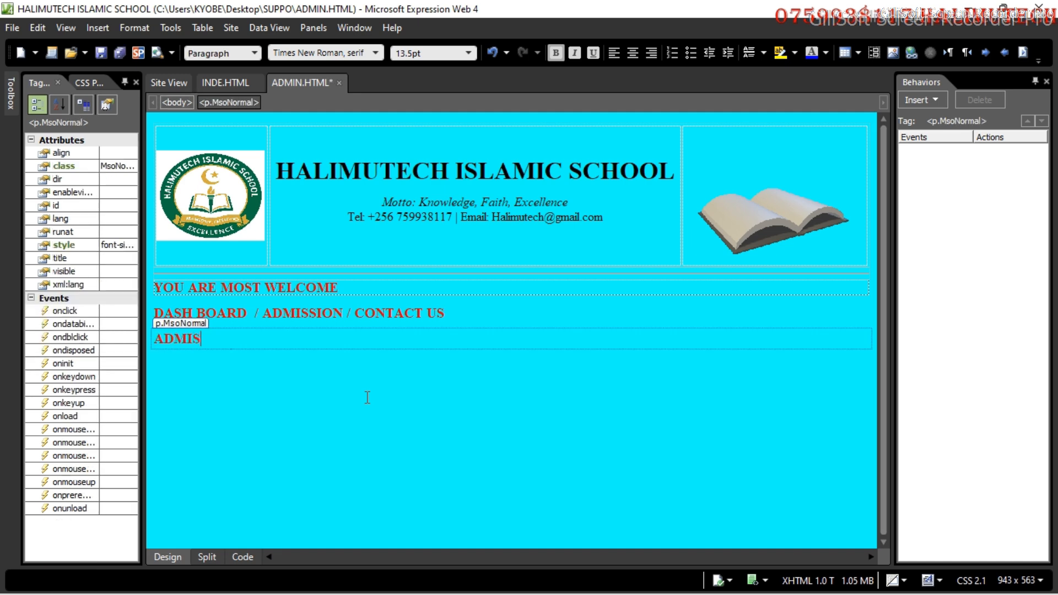
text(SION FORM)
mouse_move(810, 592)
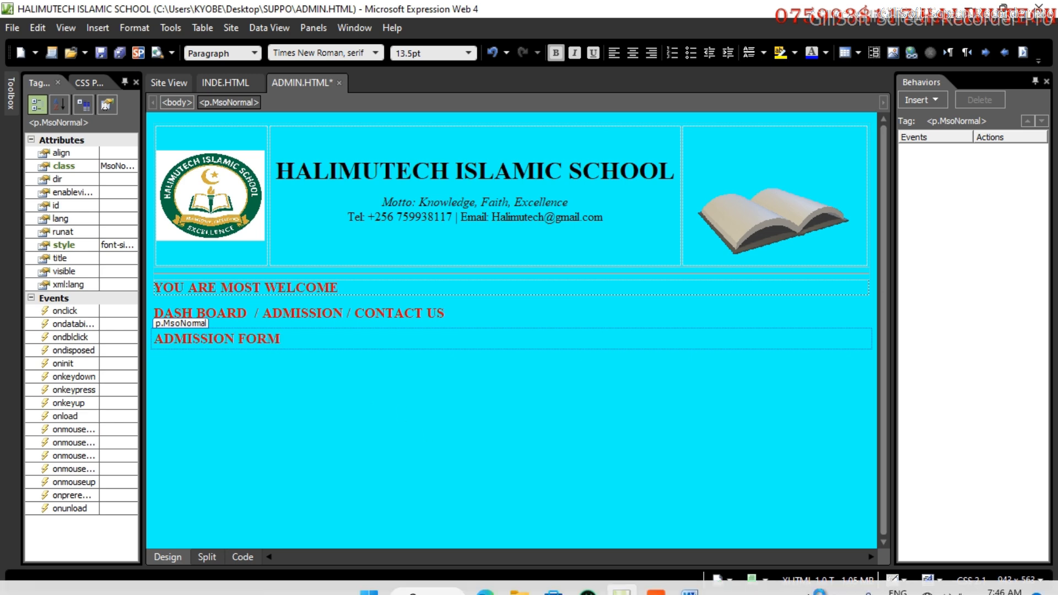
click(656, 577)
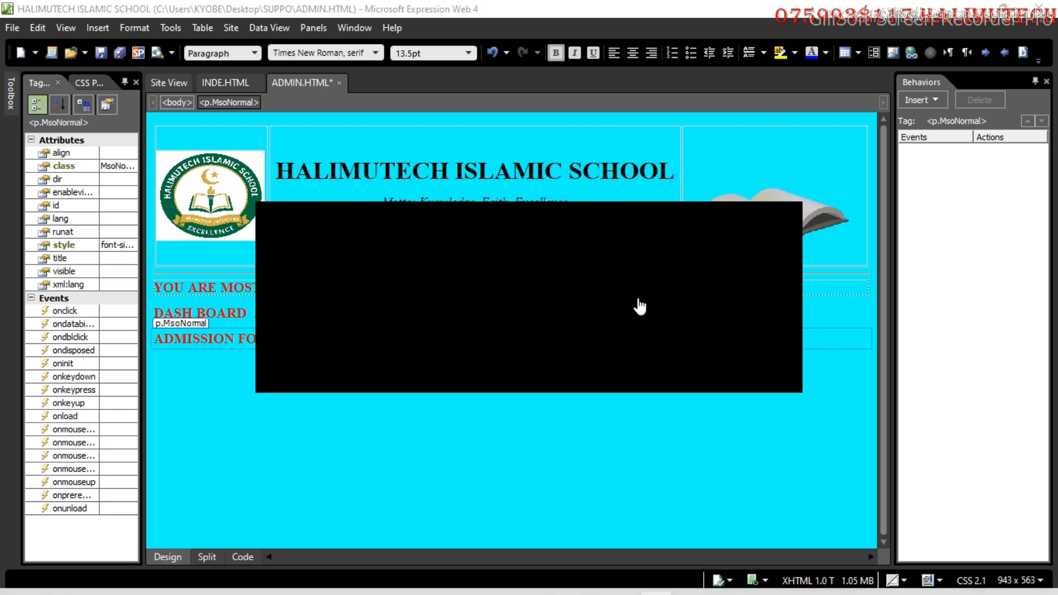
click(637, 298)
click(481, 490)
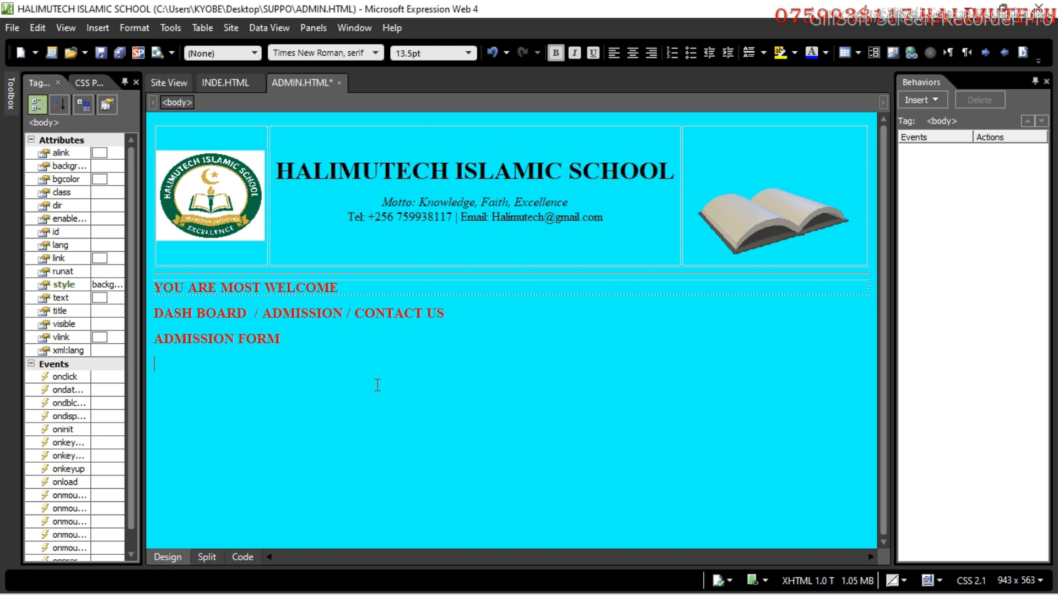
Write the label NAME: below the ADMISSION FORM heading and insert a text input form control after it.
text(NAME)
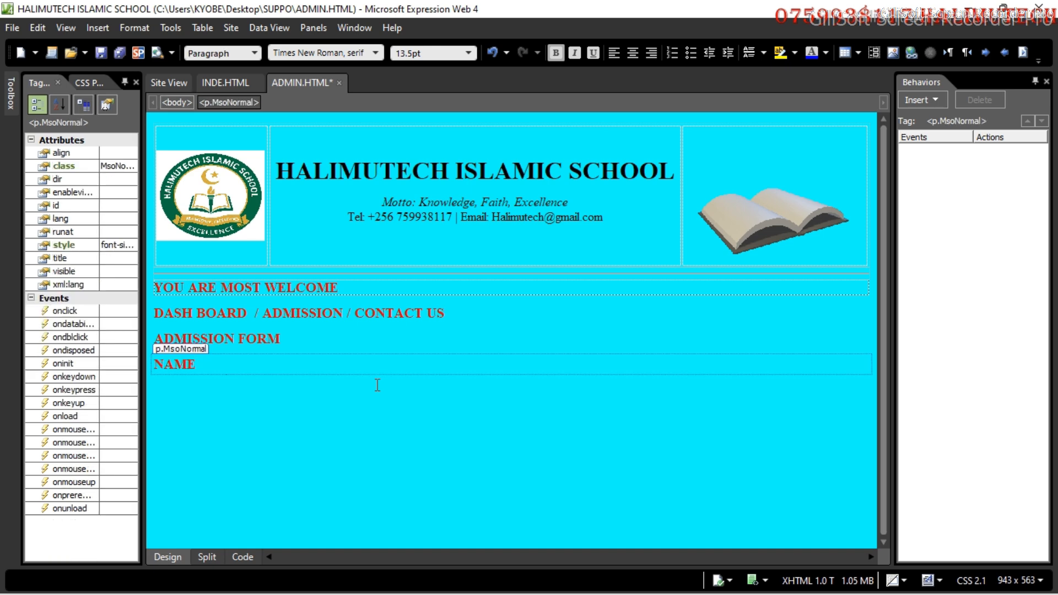
text(:)
click(11, 93)
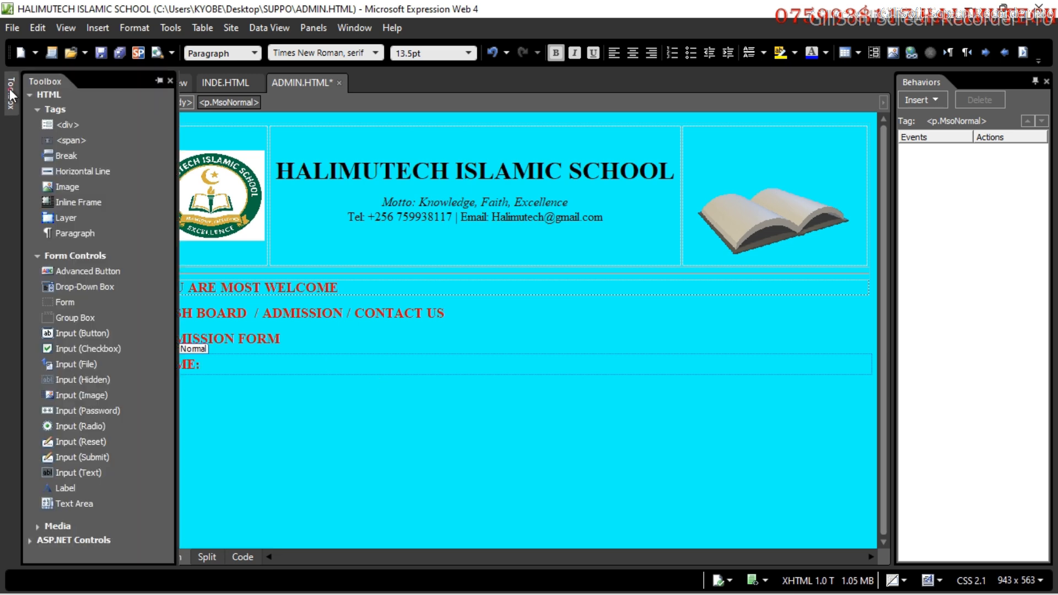
click(10, 89)
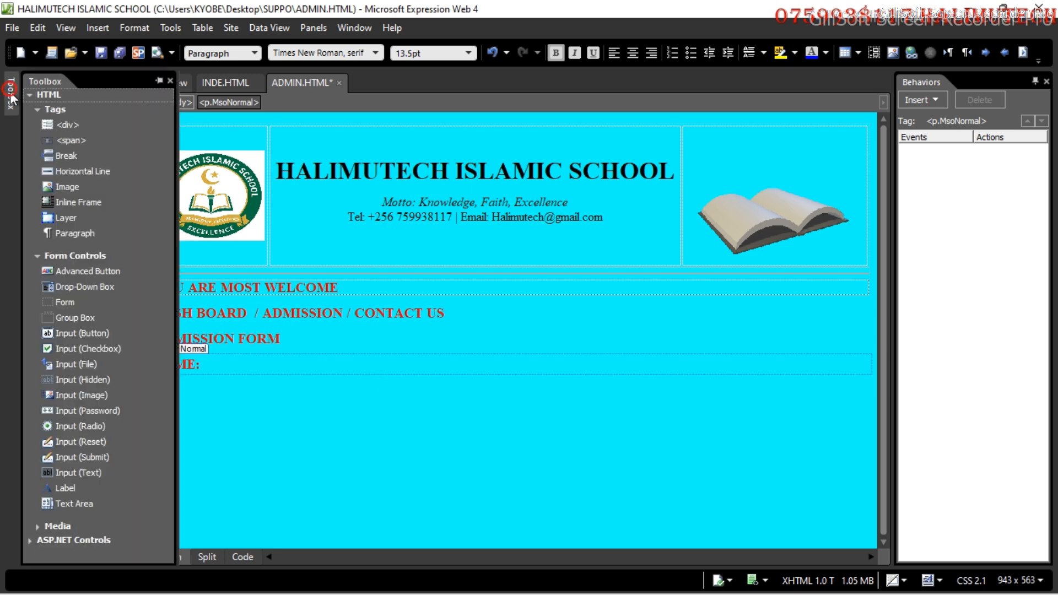
double_click(88, 472)
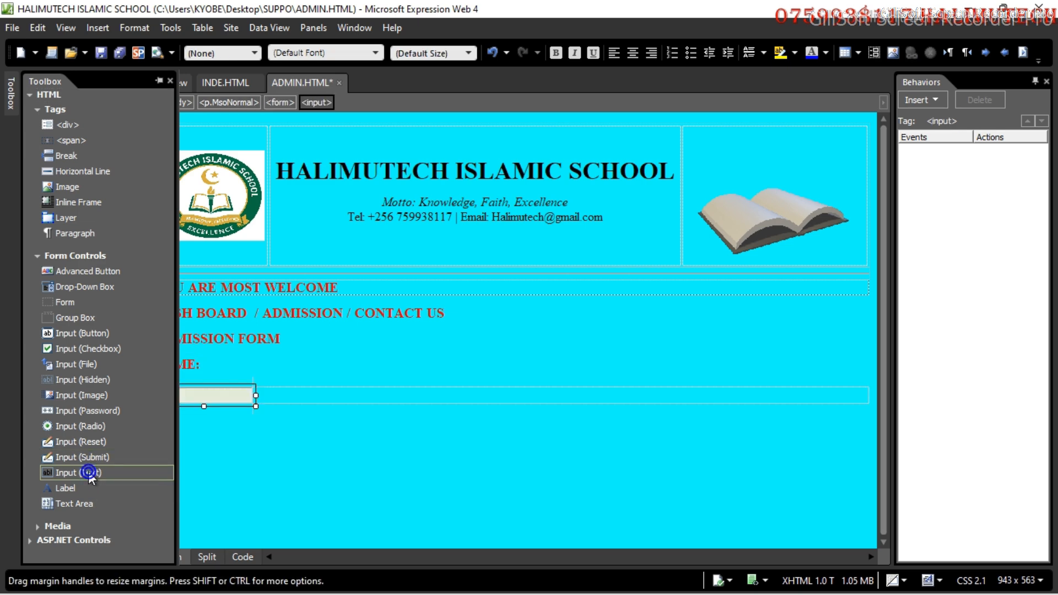
Remove the colon so the label reads NAME, and move the text input up directly beside it.
click(235, 364)
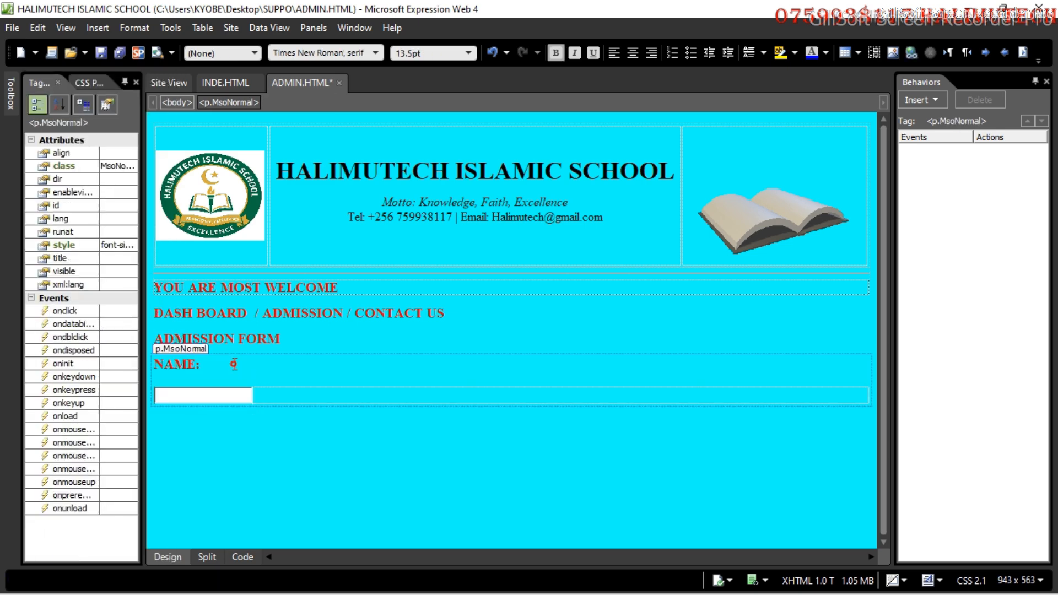
click(178, 377)
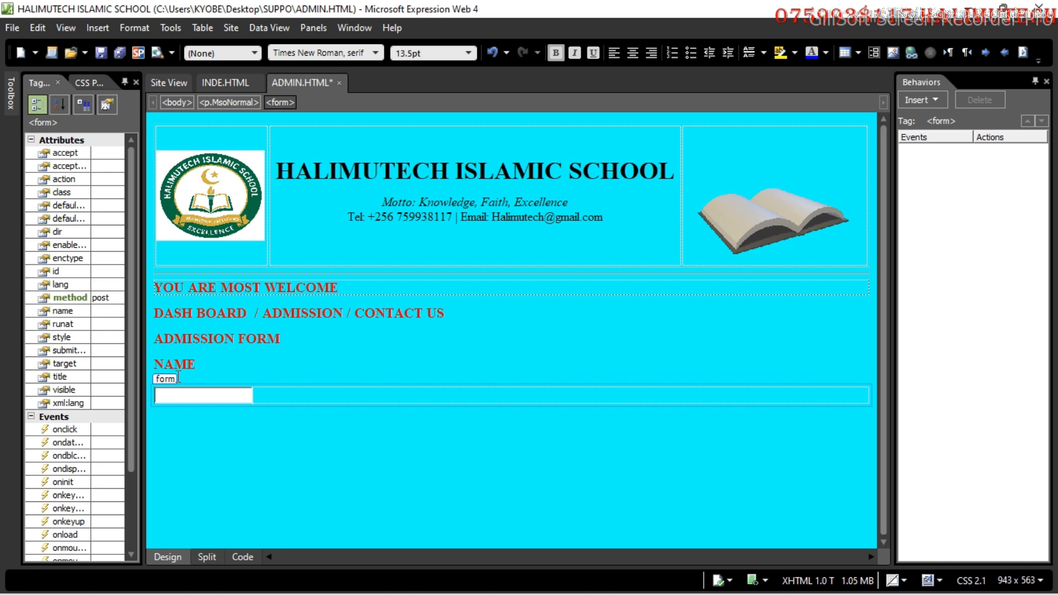
key(Up)
key(BackSpace)
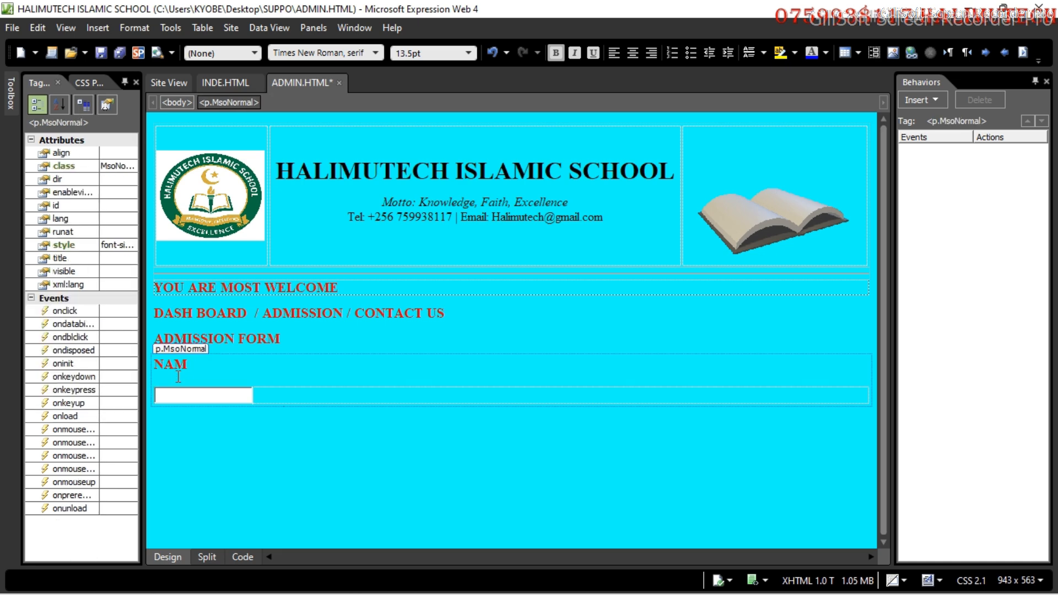
text(E)
click(177, 393)
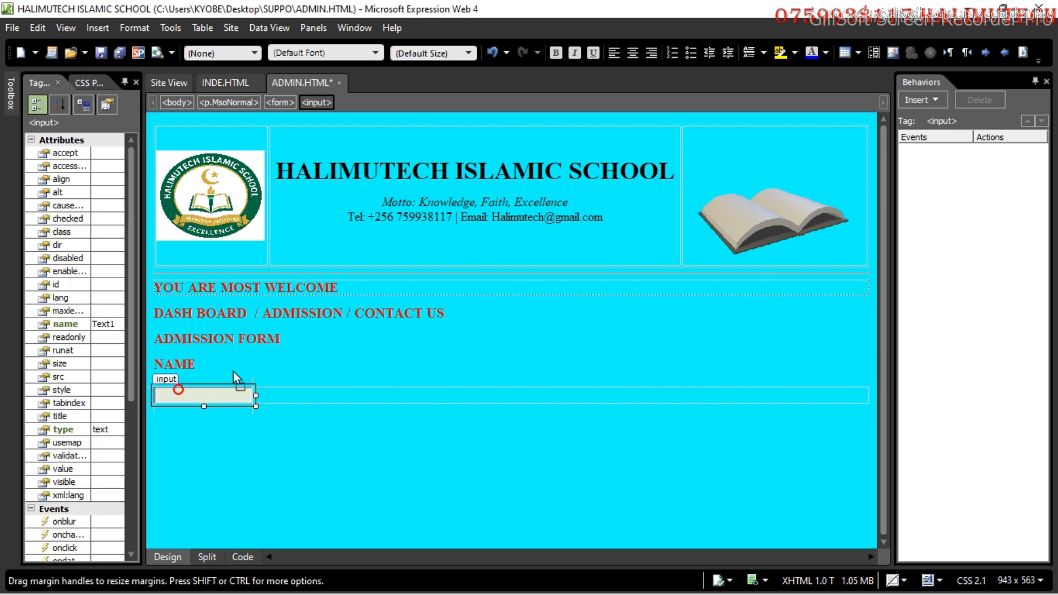
drag(178, 393, 233, 369)
click(315, 364)
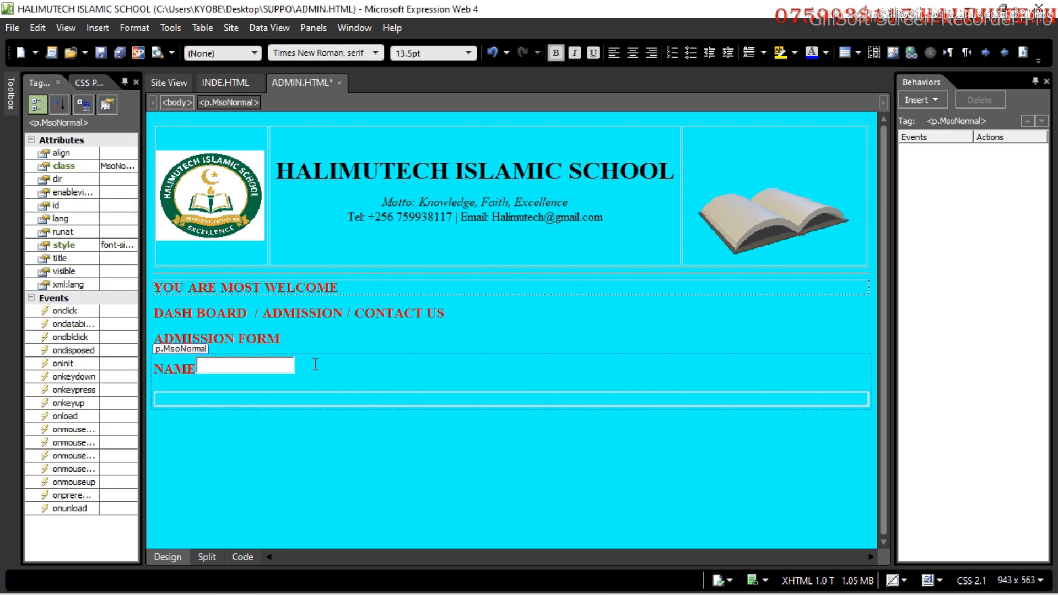
Add a CLASS label on a new line below NAME with a copy of the text input beside it, and start another line.
click(269, 369)
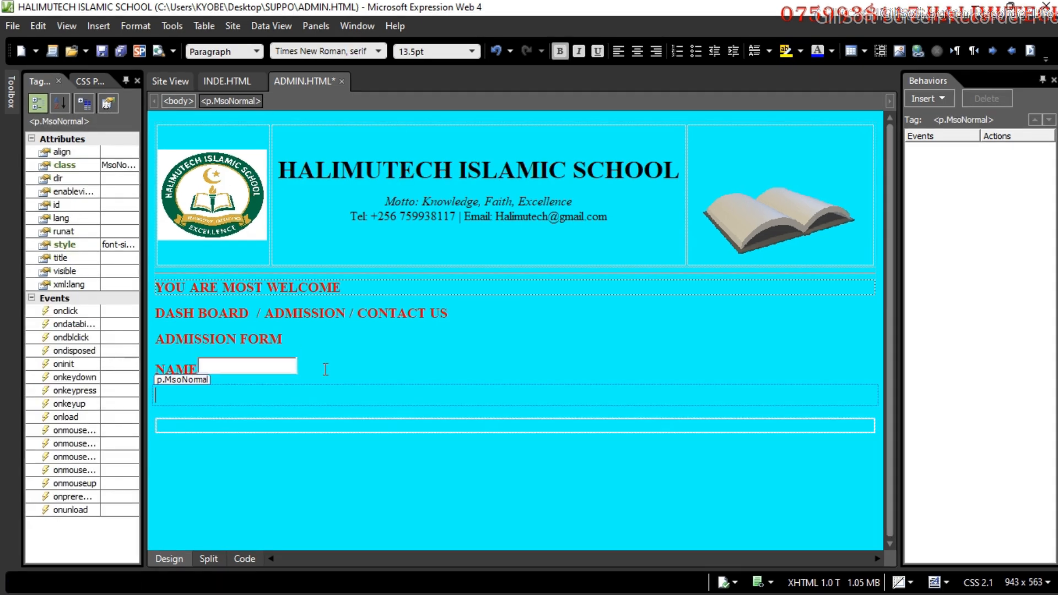
text(CLASS)
key(ctrl+v)
key(Return)
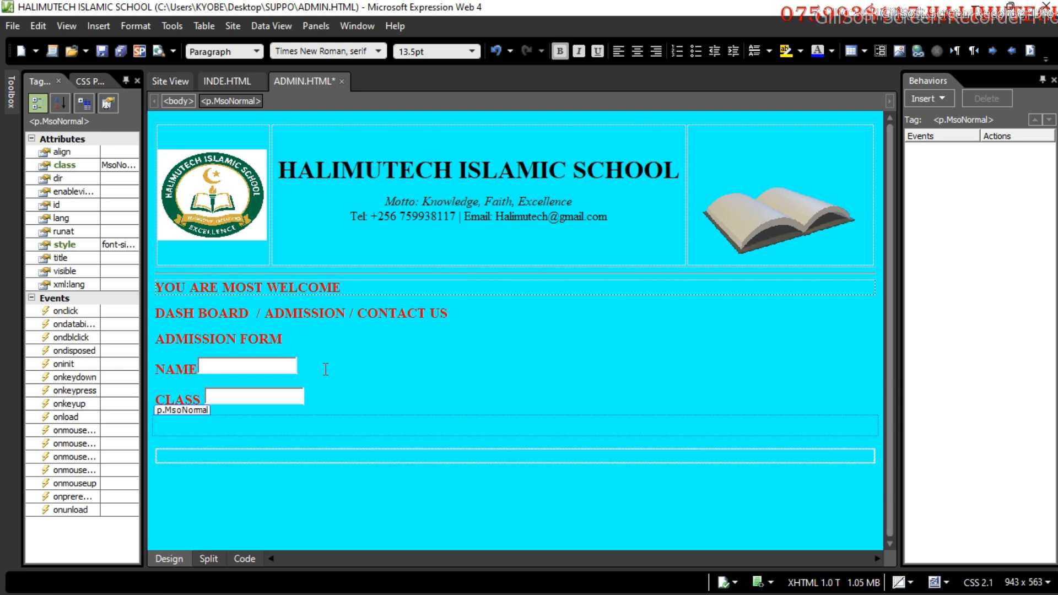
Write the label GENDER on the line below CLASS and insert a radio button form control for it.
text(GNDER)
key(BackSpace)
key(BackSpace)
key(BackSpace)
key(BackSpace)
text(ENDER)
click(12, 94)
click(12, 95)
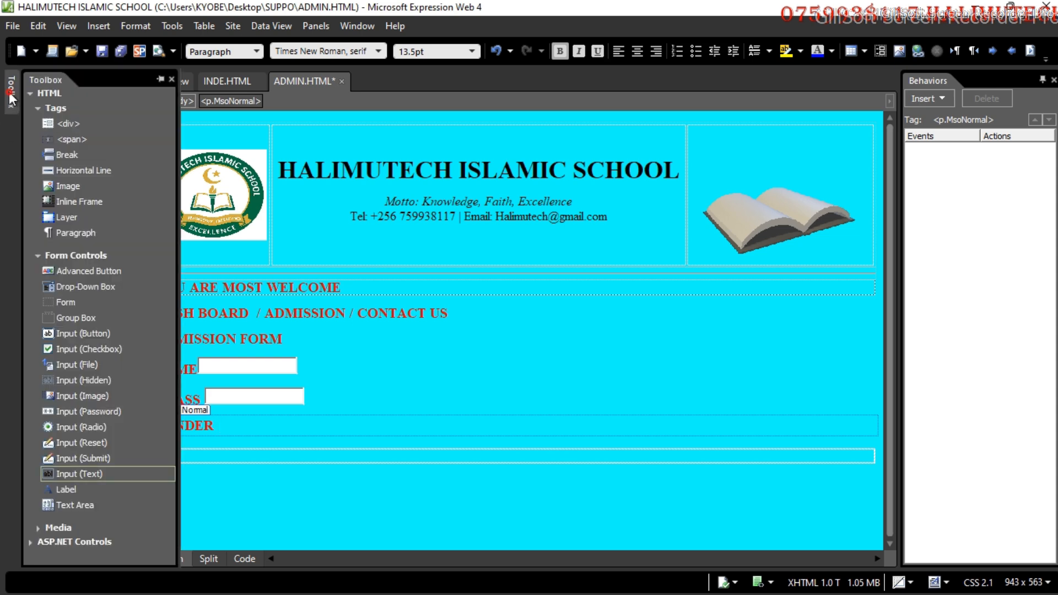
double_click(94, 428)
click(229, 427)
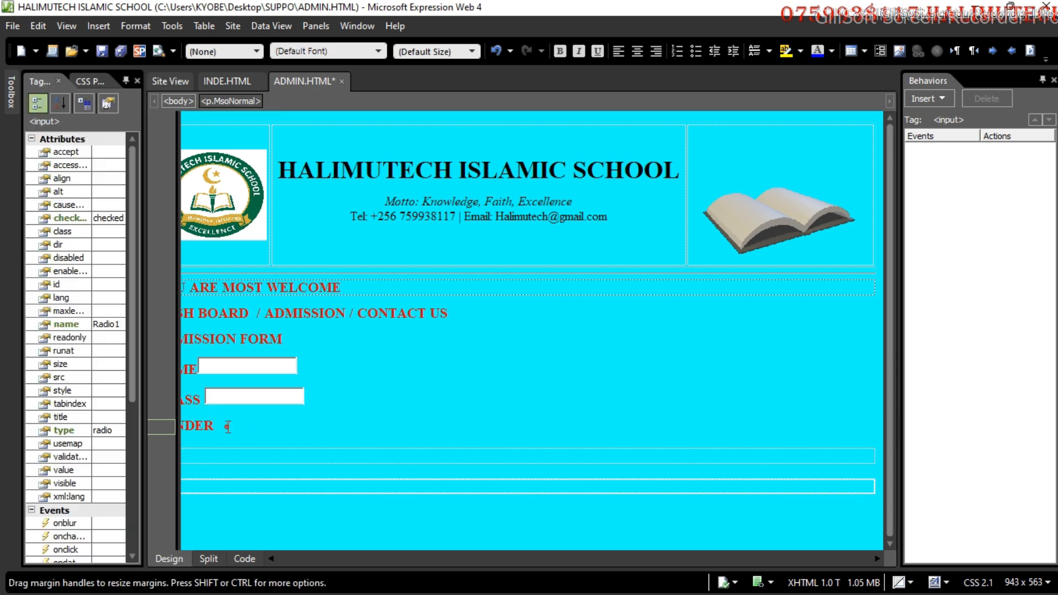
Take the radio button out of its form box below GENDER and delete the two empty form boxes.
key(Right)
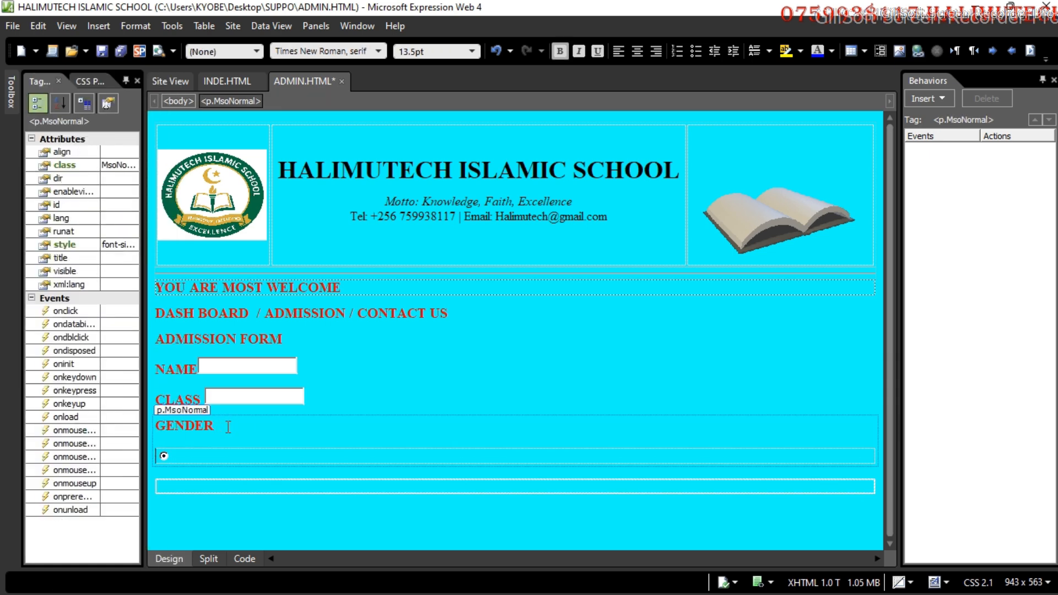
key(BackSpace)
key(ctrl+z)
click(165, 456)
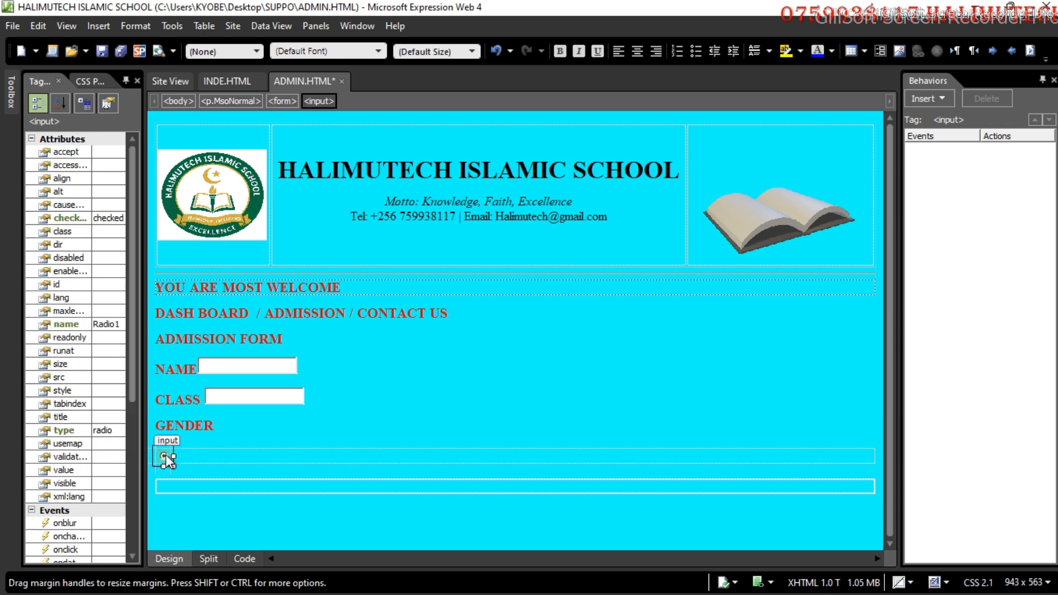
key(Delete)
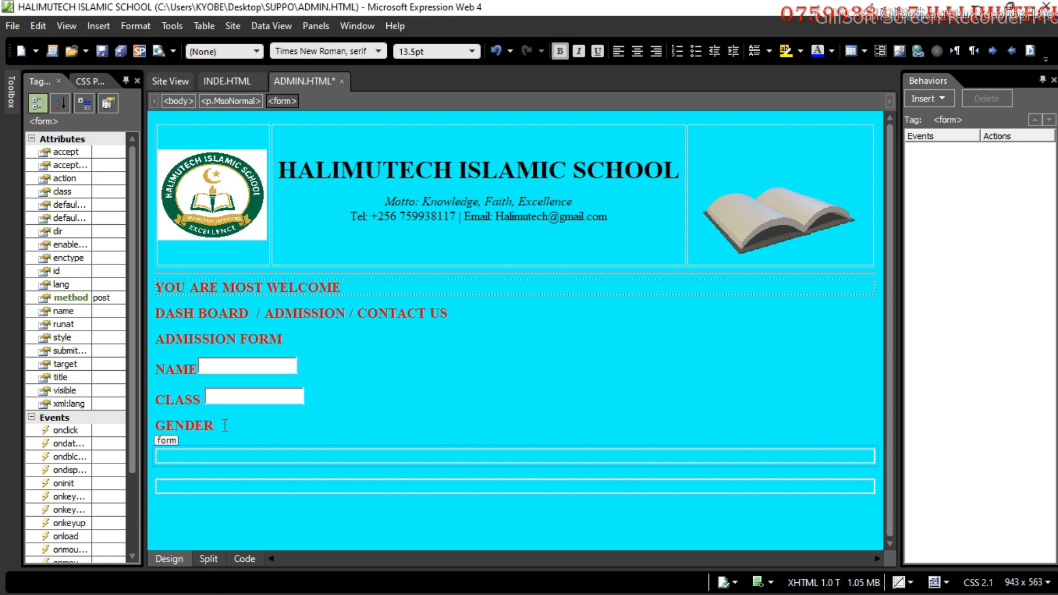
click(155, 442)
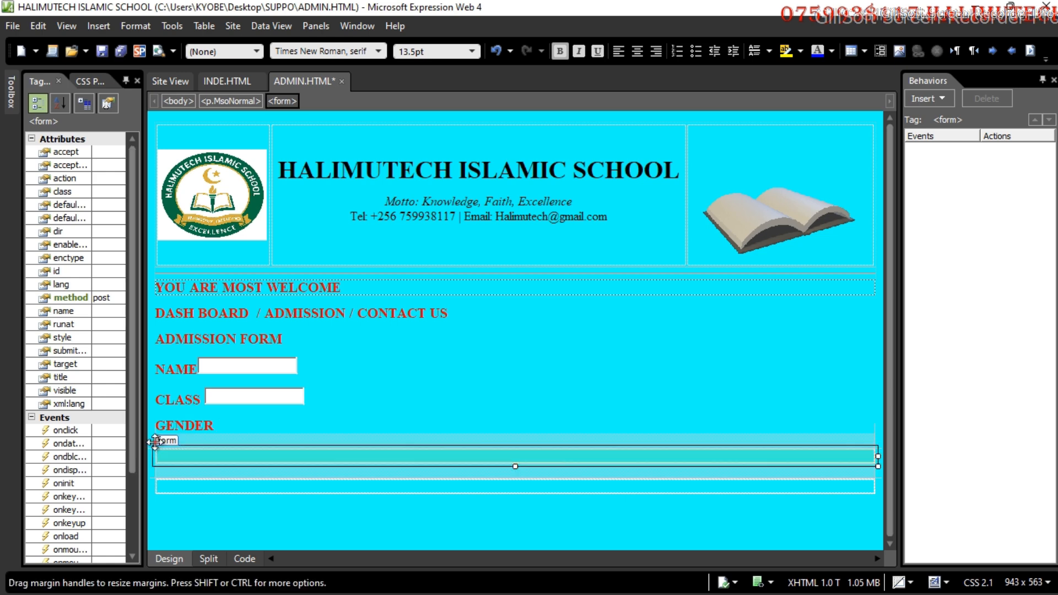
key(Delete)
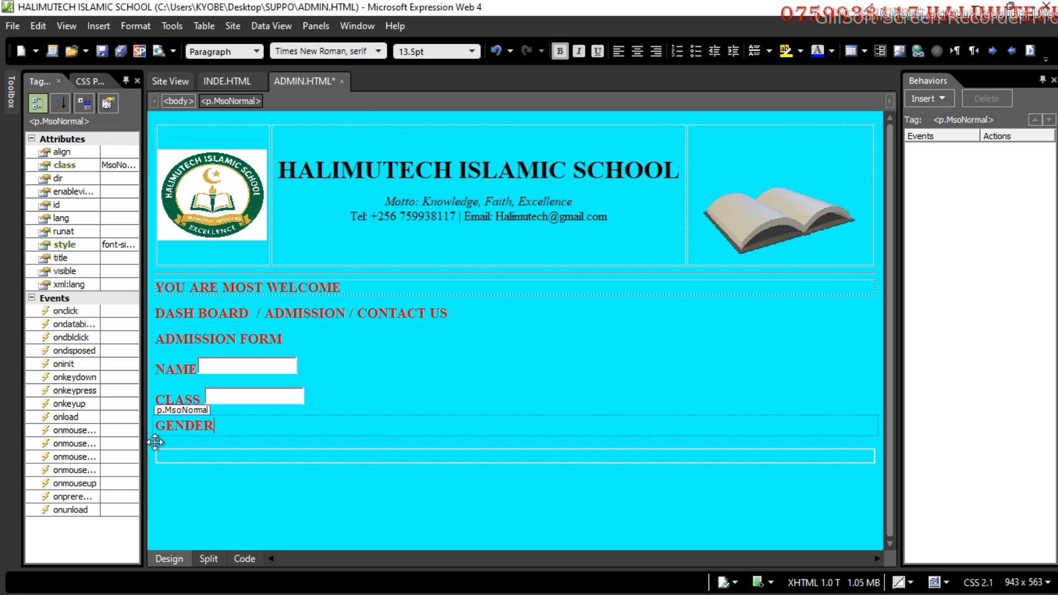
click(158, 453)
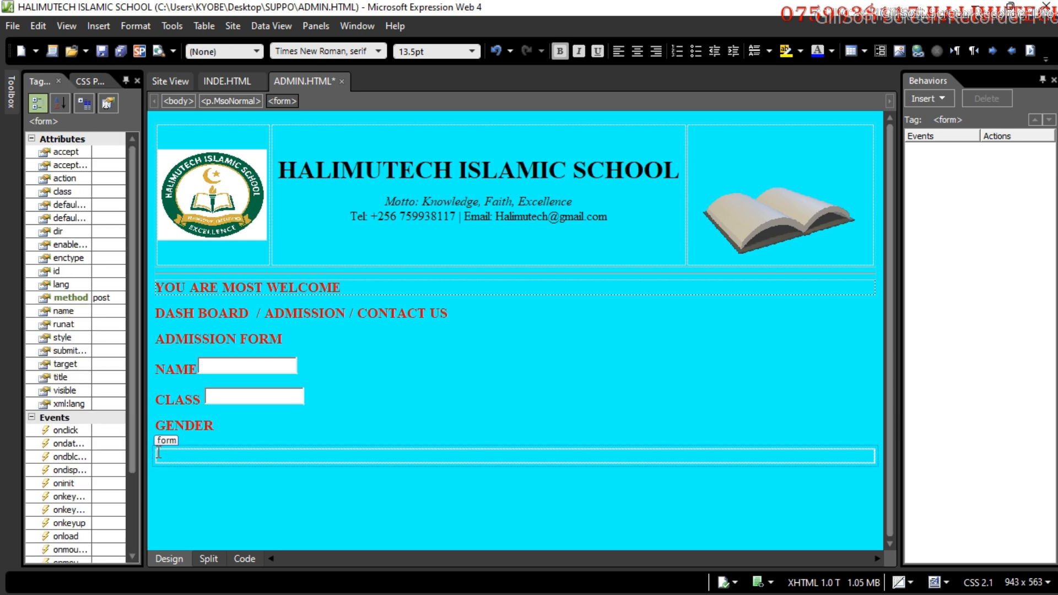
key(BackSpace)
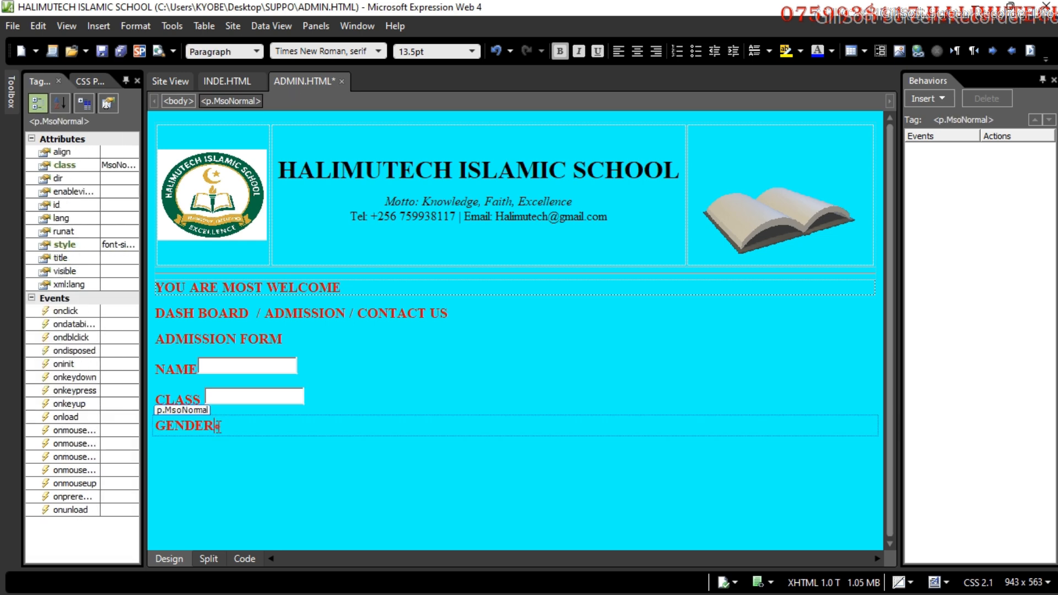
Place the radio button beside GENDER with the label FEMALE and set its initial state to Not selected.
click(219, 427)
key(ctrl+v)
text(FEMAL)
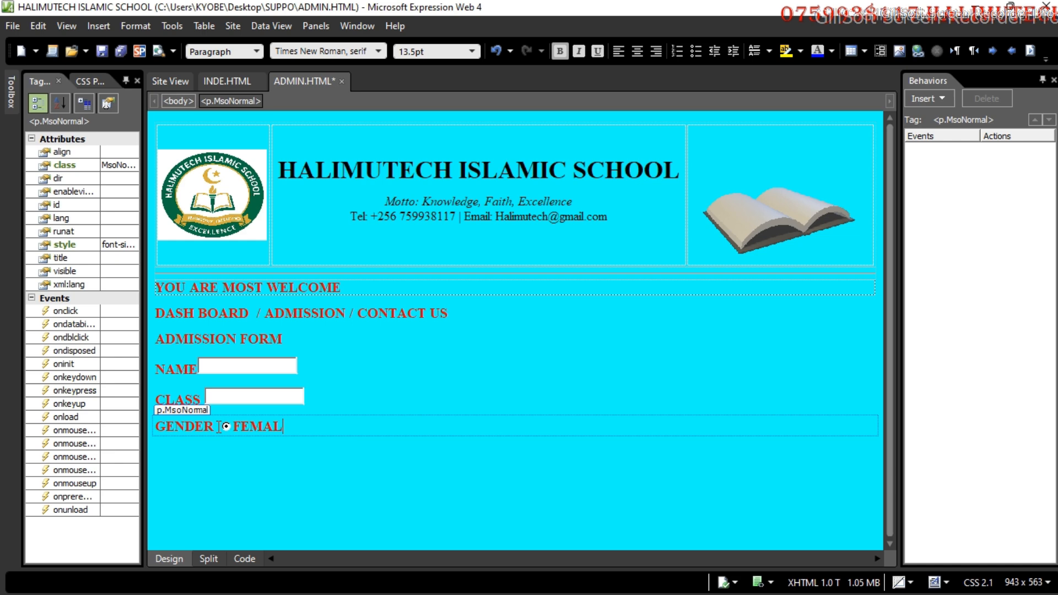
text(E)
double_click(224, 424)
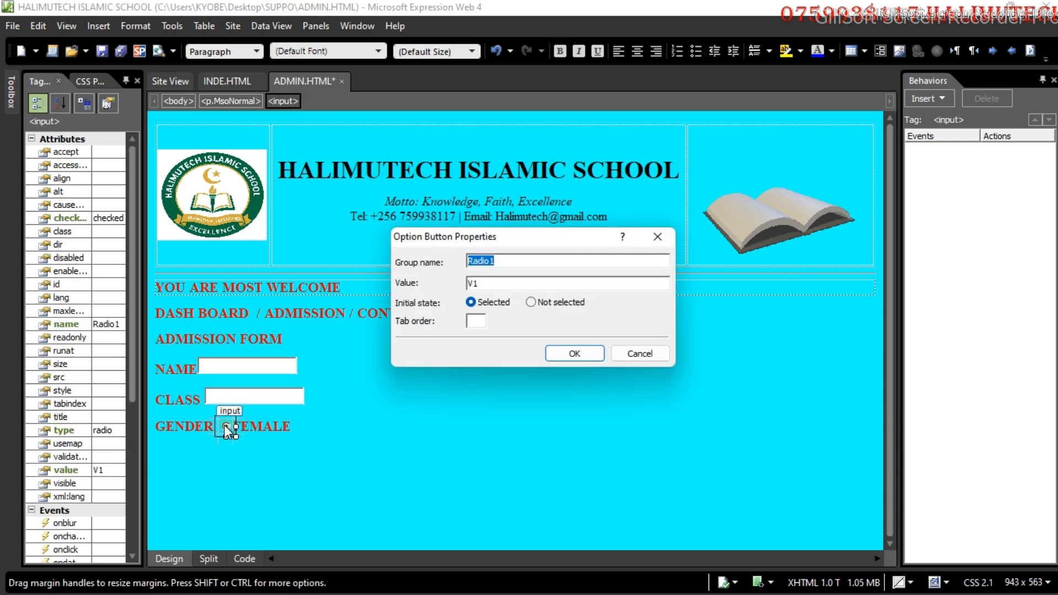
click(534, 302)
click(570, 355)
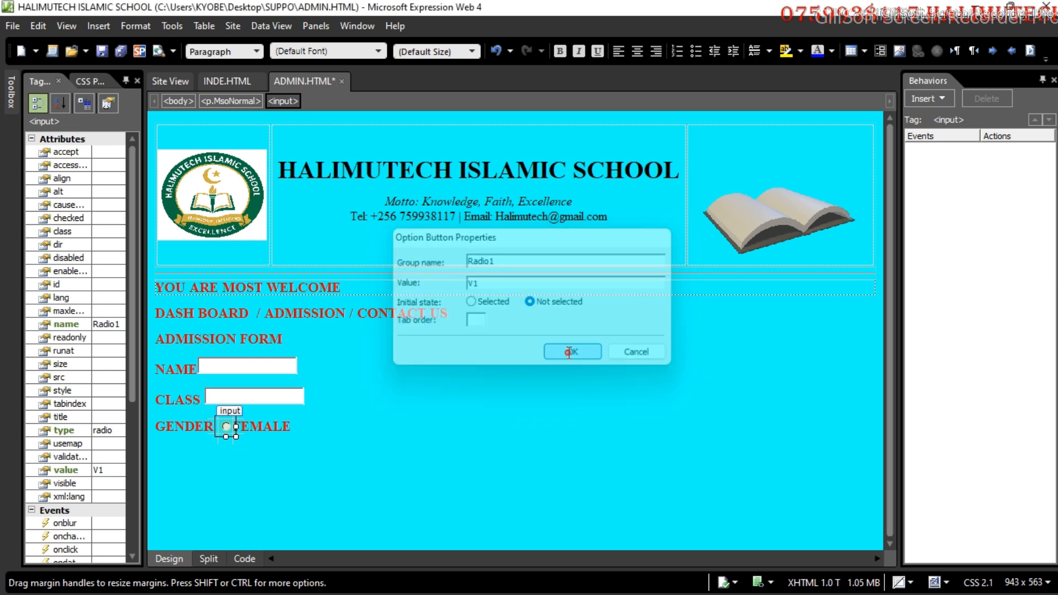
Add a second radio button labelled MALE after FEMALE and set its initial state to Not selected.
click(304, 425)
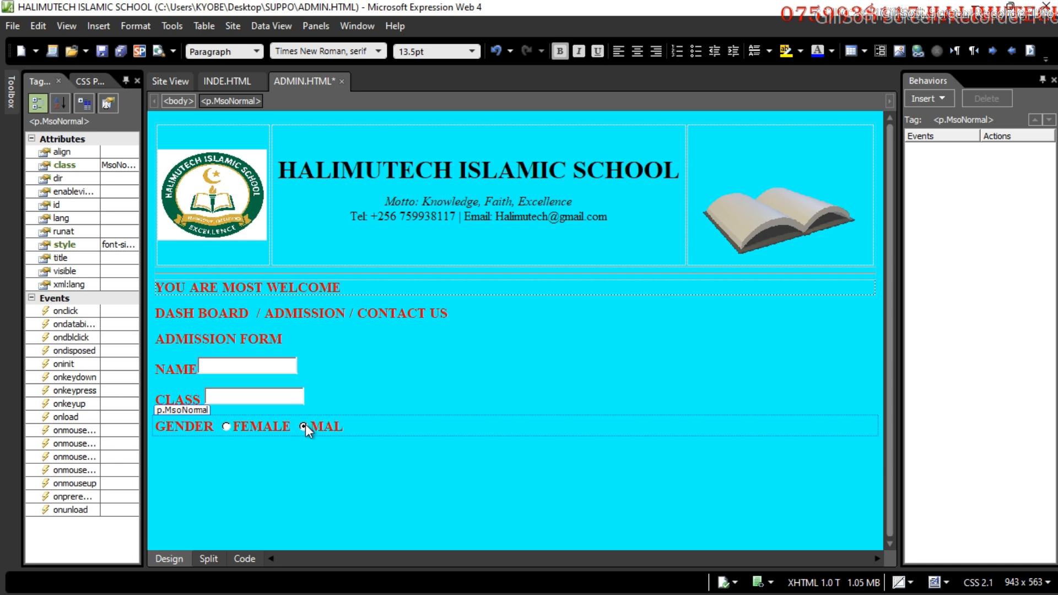
text(E)
double_click(305, 425)
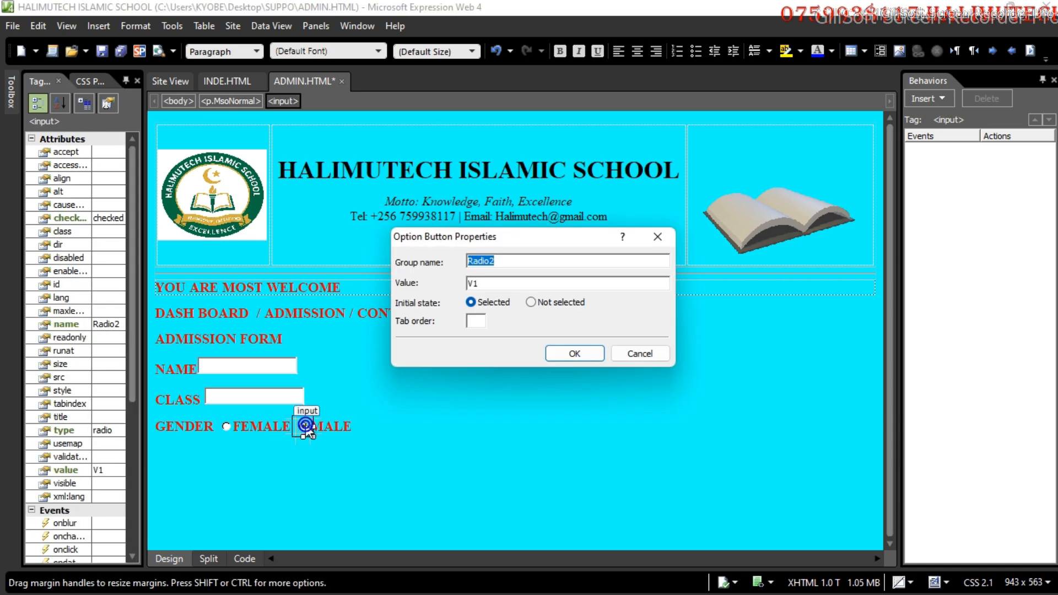
click(537, 302)
click(573, 354)
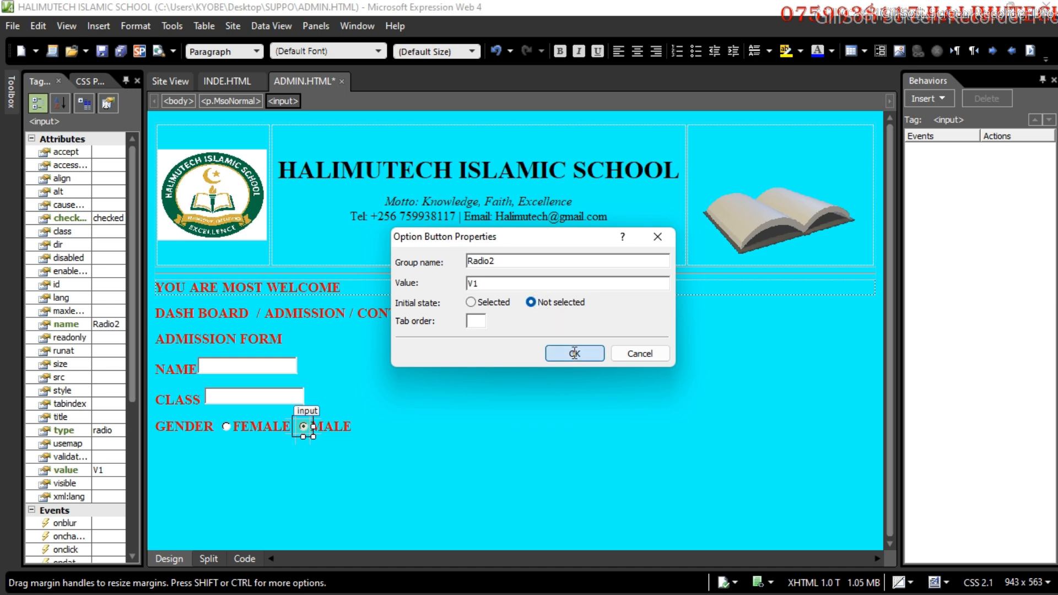
Add the label RELIGION on a new line below GENDER and place a drop-down box directly beside it.
click(368, 426)
key(Return)
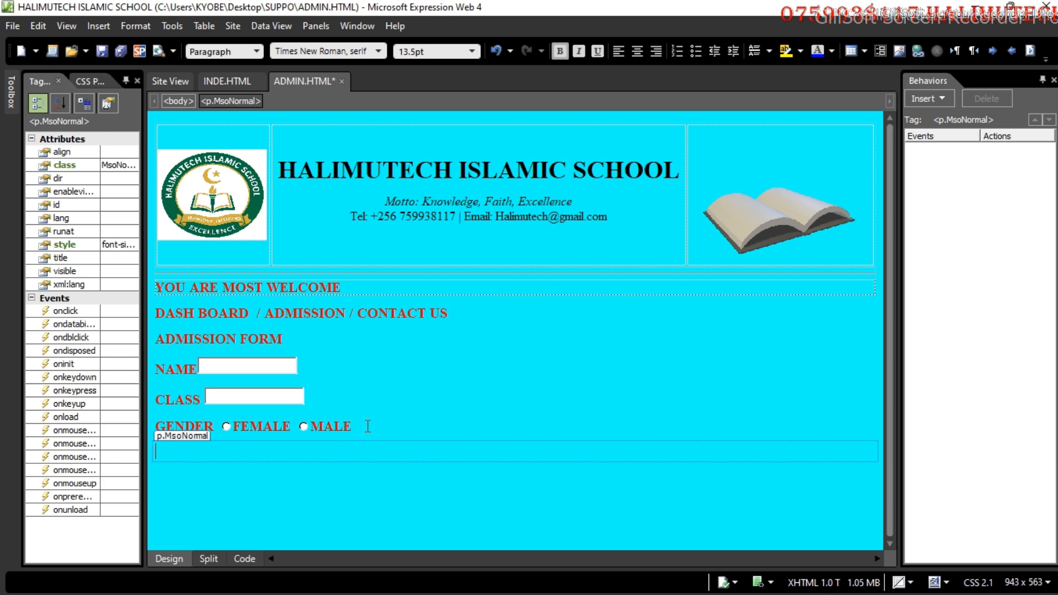
text(RELIGION)
click(61, 103)
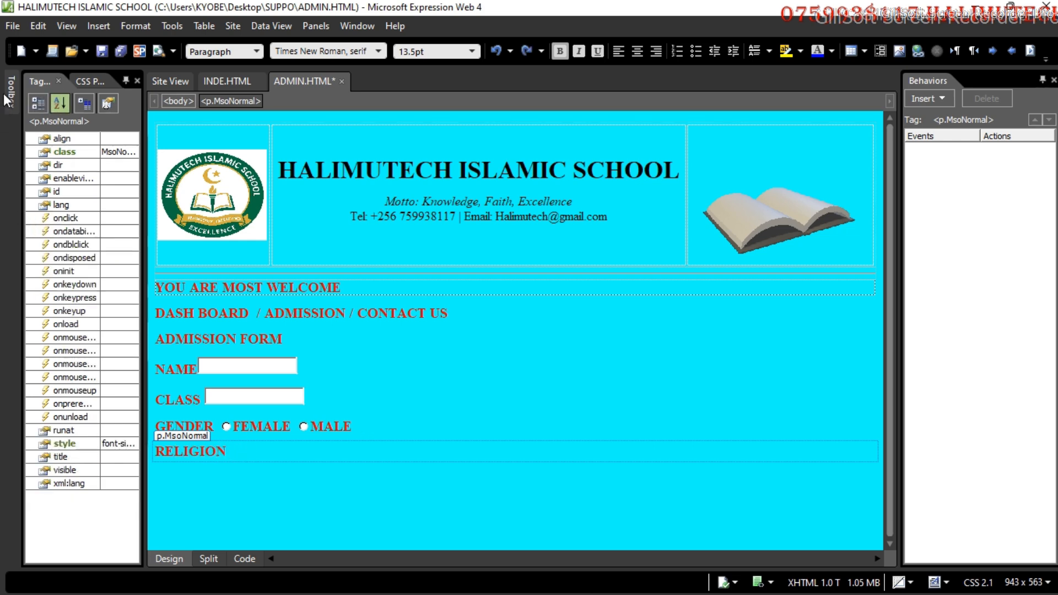
mouse_move(10, 102)
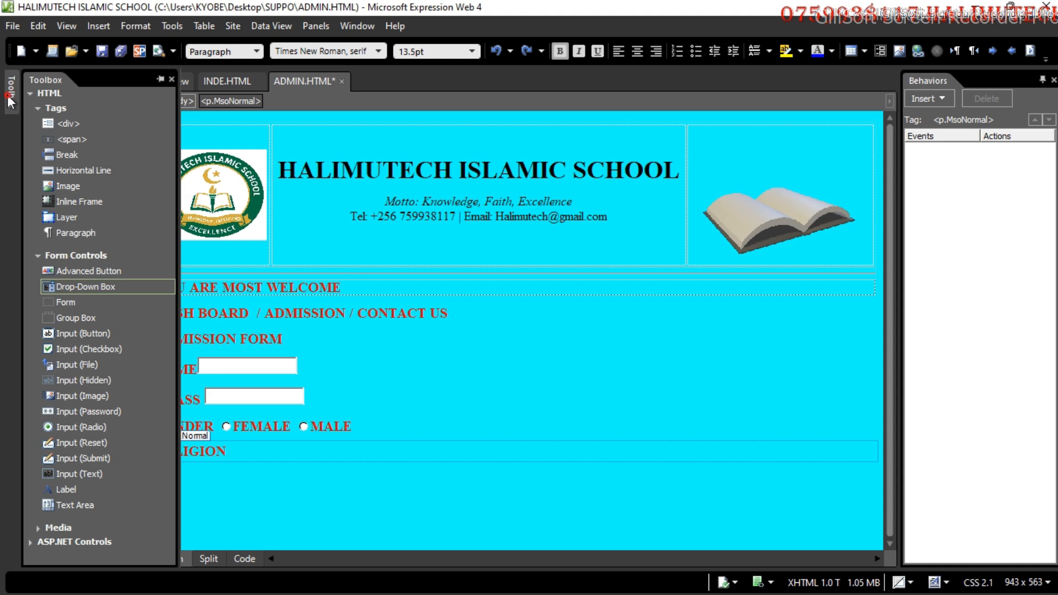
double_click(113, 286)
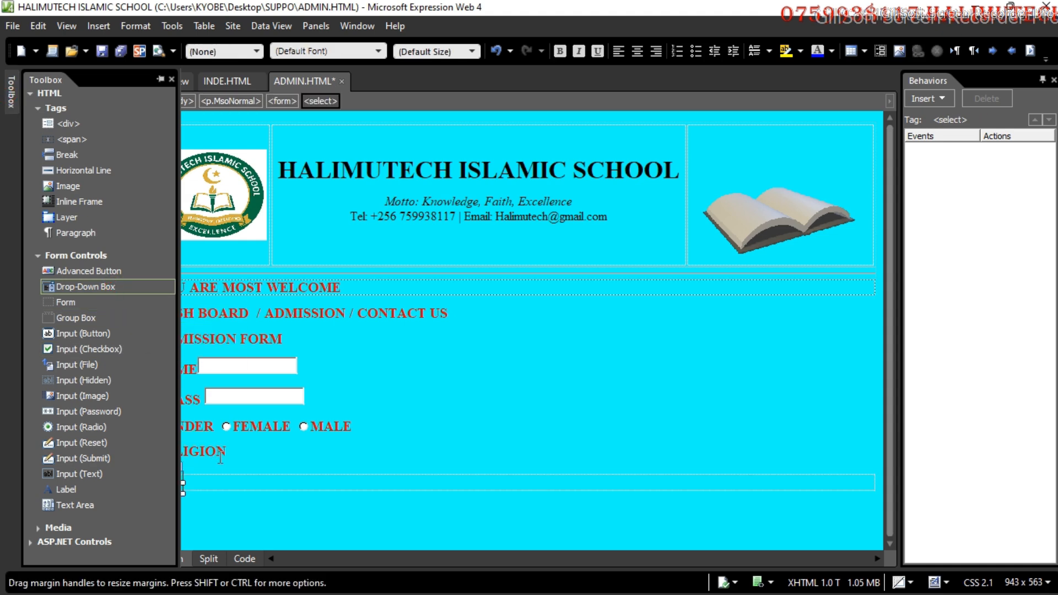
click(209, 480)
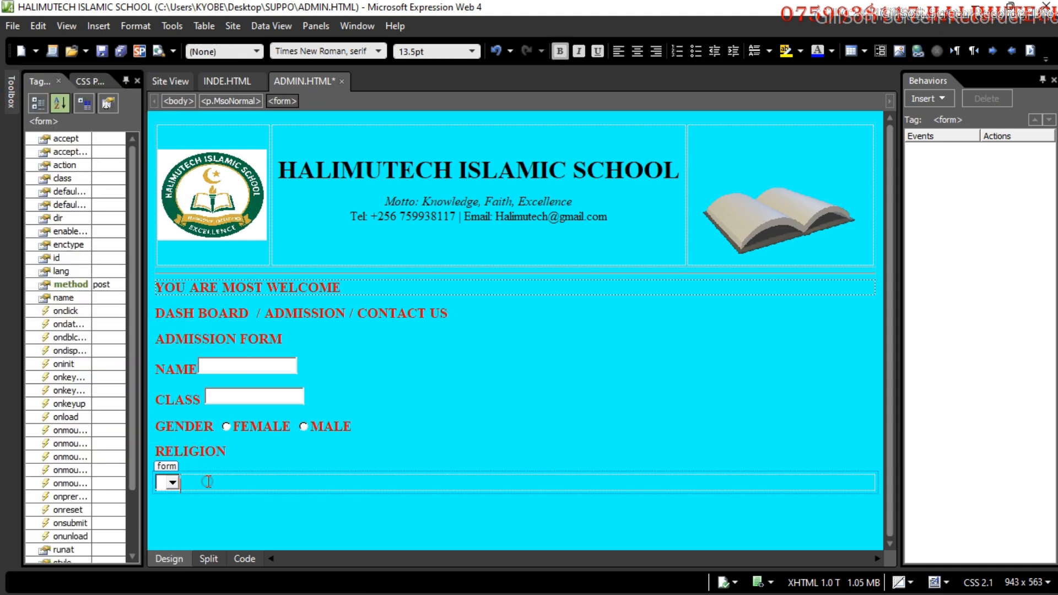
click(174, 478)
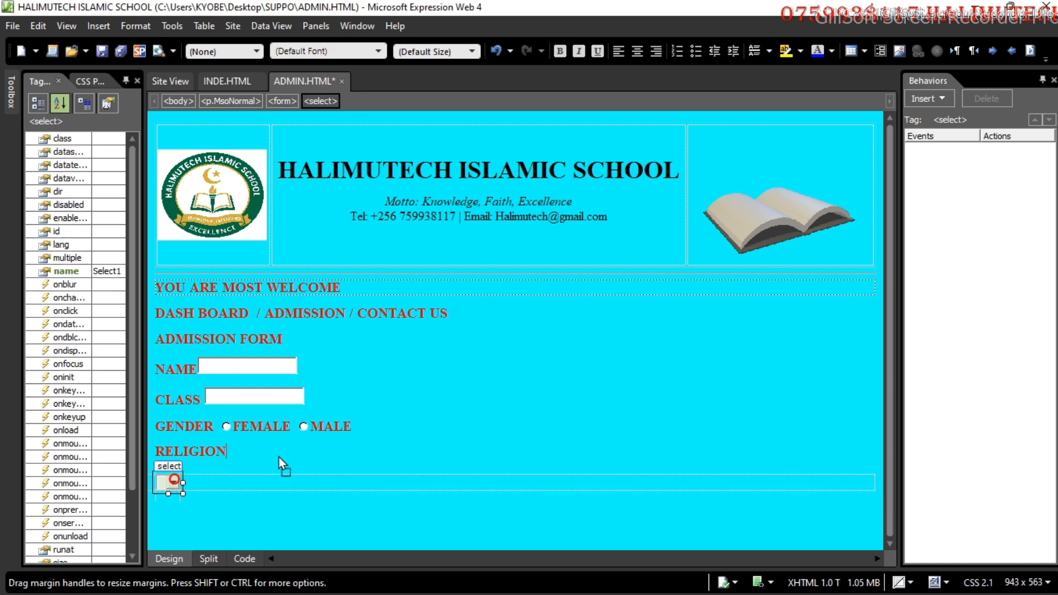
drag(168, 481, 247, 451)
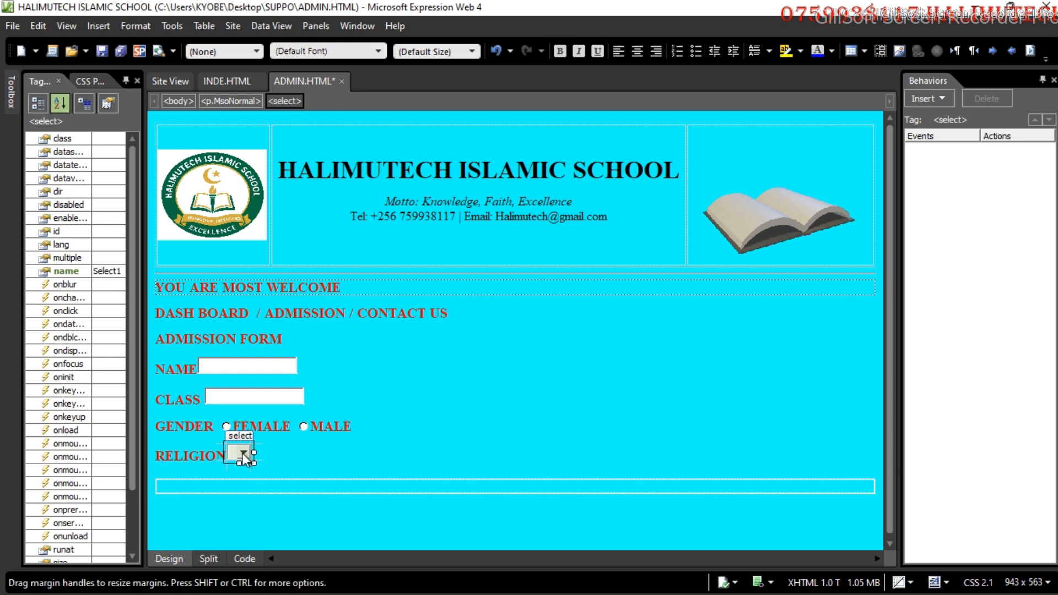
Add the choices MOSLEM and PROTESTANT to the RELIGION drop-down box, both not selected initially.
double_click(242, 453)
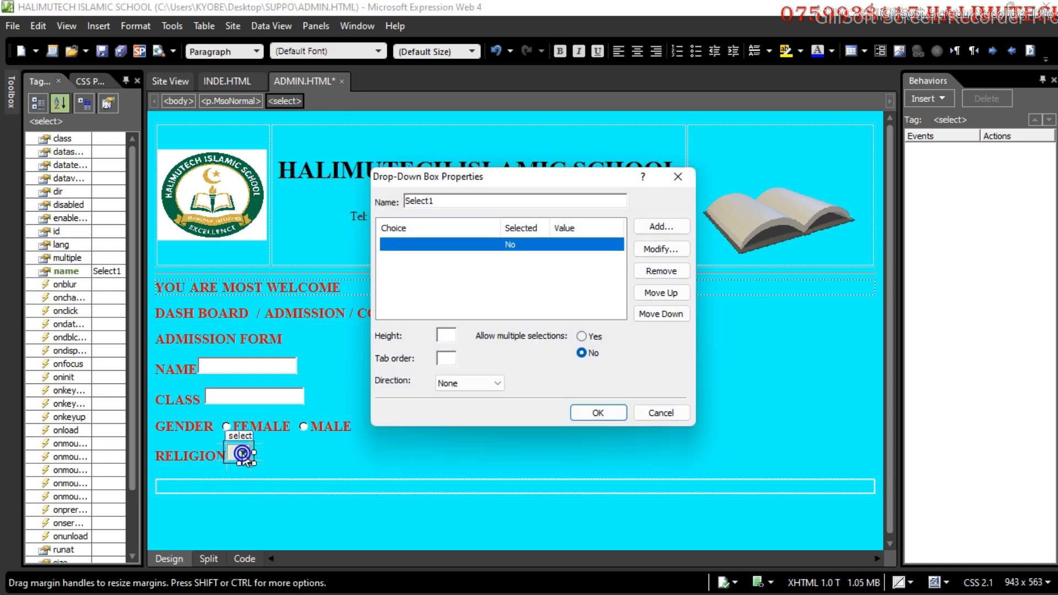
click(657, 226)
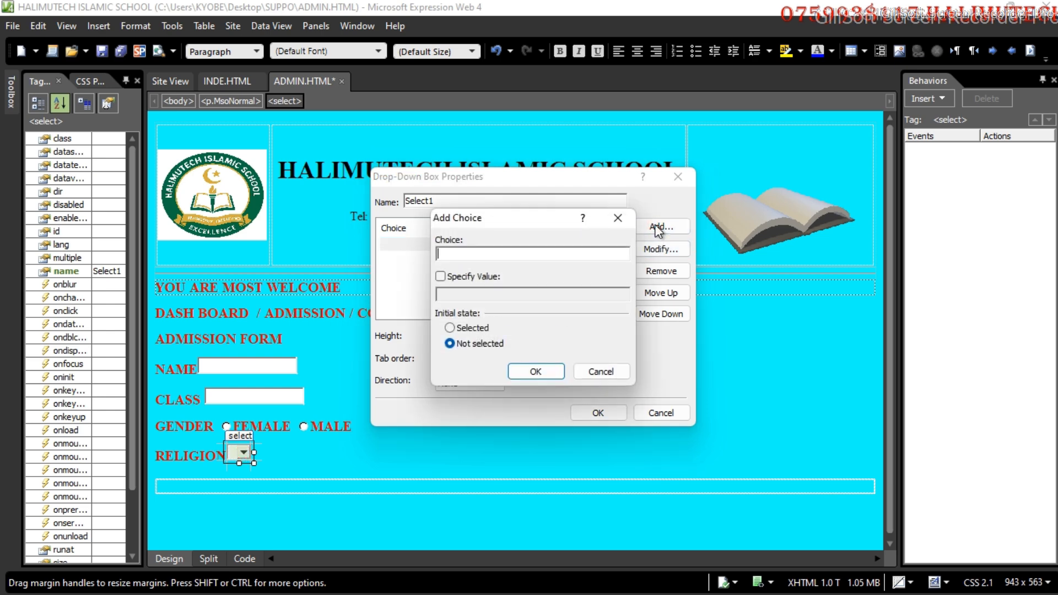
text(MOSLEM)
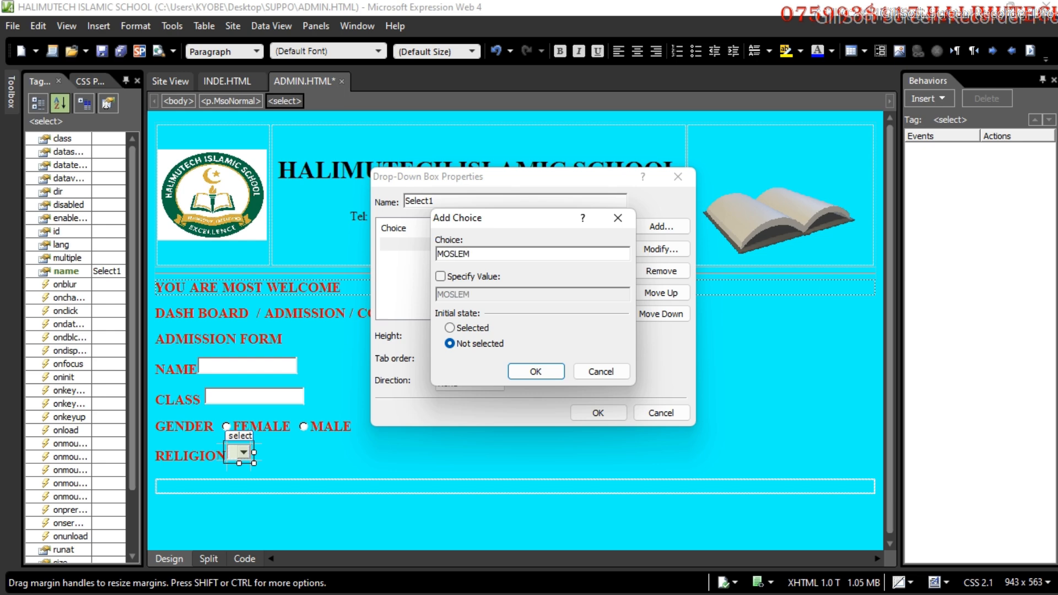
click(528, 368)
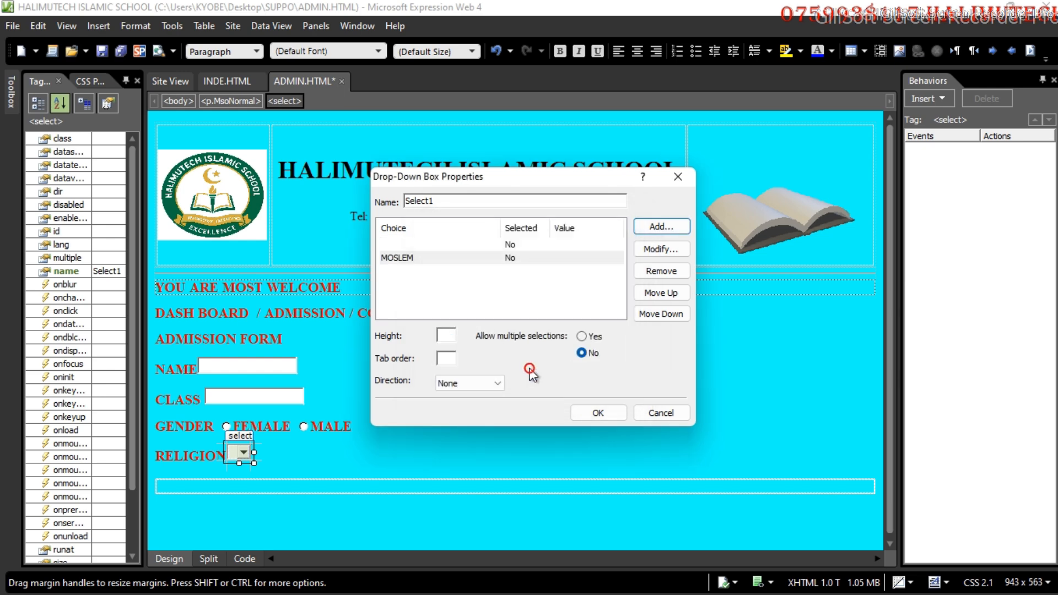
click(648, 228)
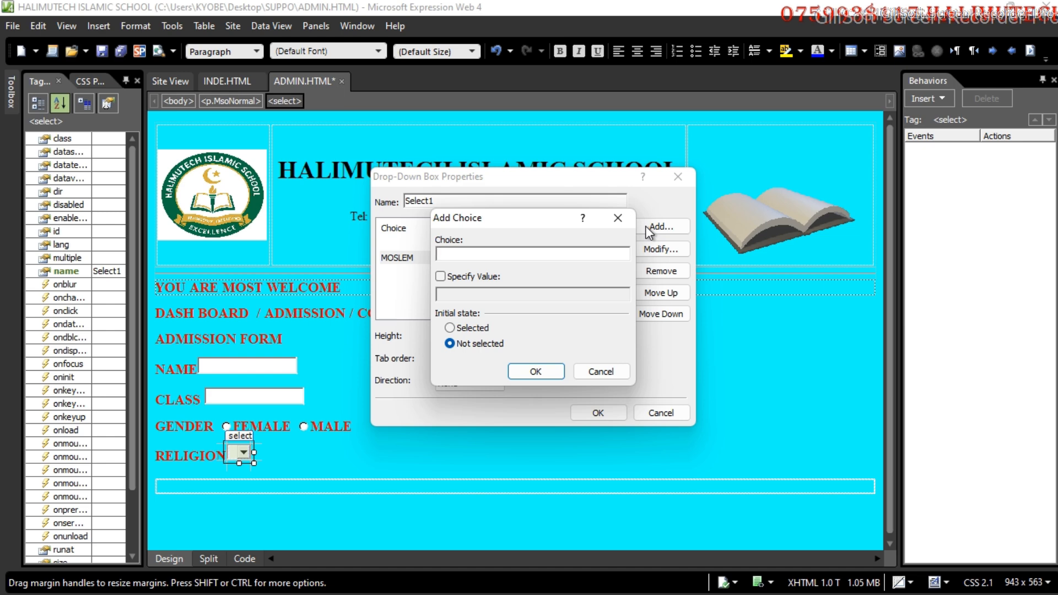
text(R)
key(BackSpace)
text(PROTESTANT)
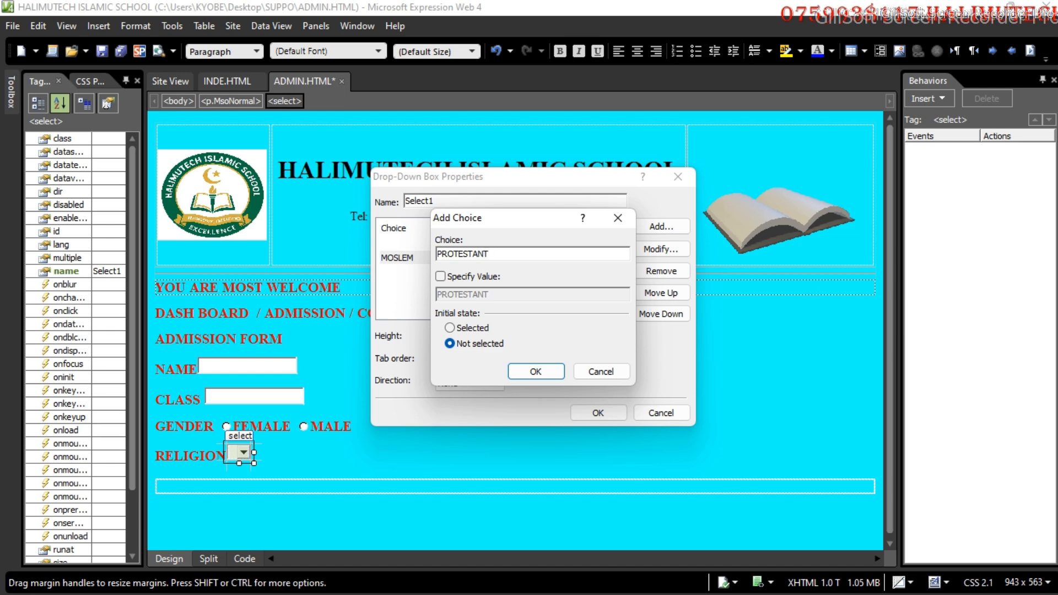
click(534, 370)
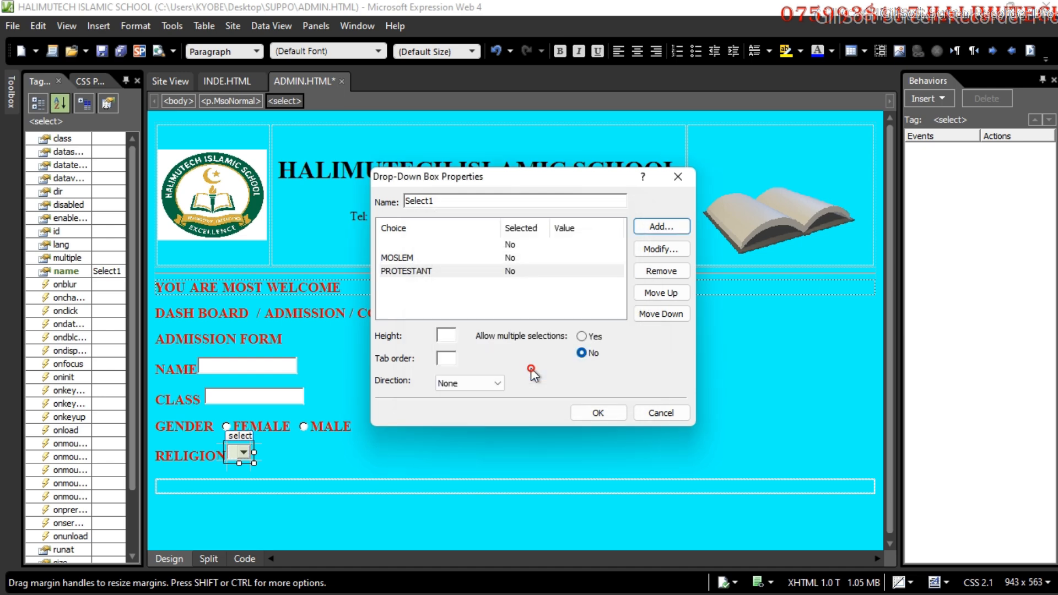
Add the choices CATHOLIC and SDA to the RELIGION drop-down box, apply its properties and go to the line below.
click(645, 230)
text(C)
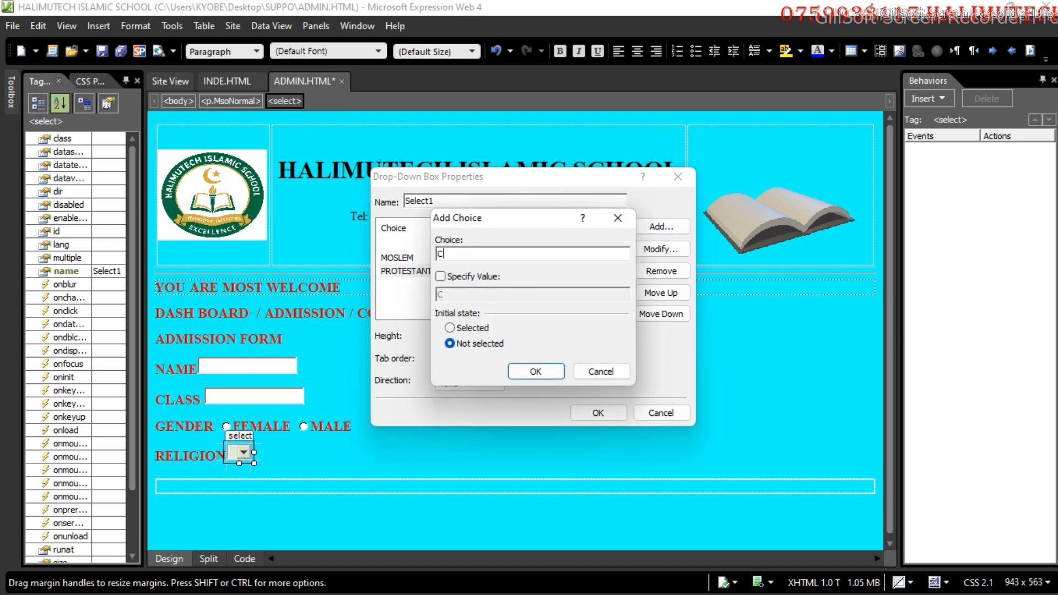
text(ATHOLIC)
click(521, 367)
click(644, 223)
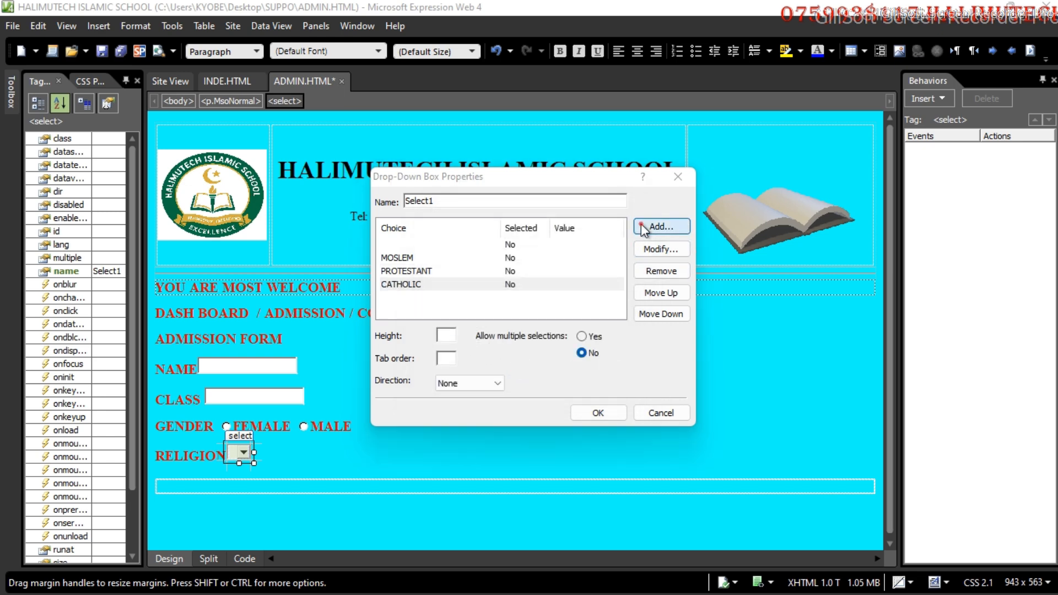
text(SDA)
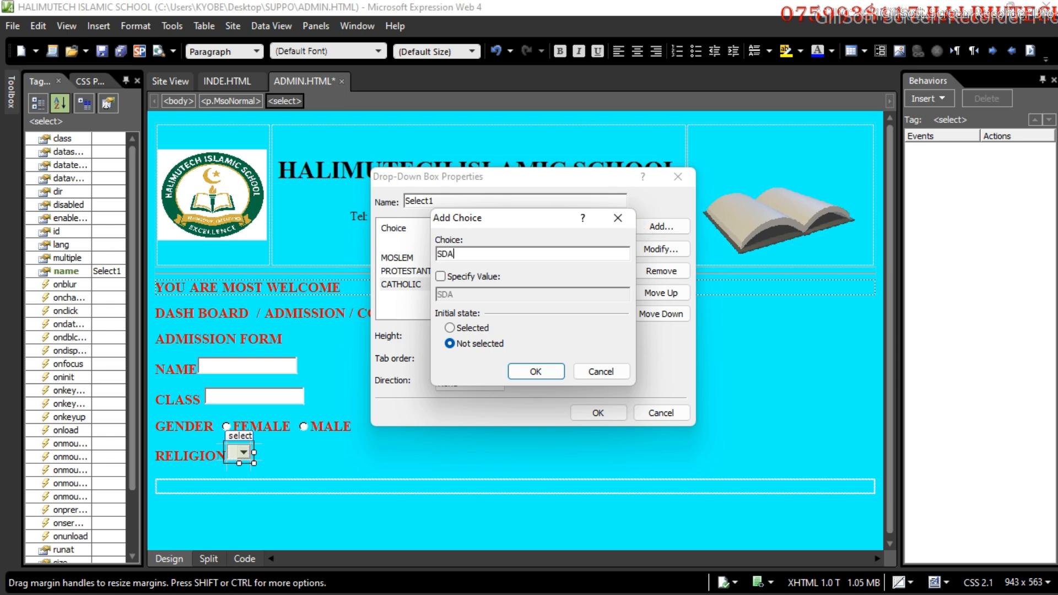
click(537, 367)
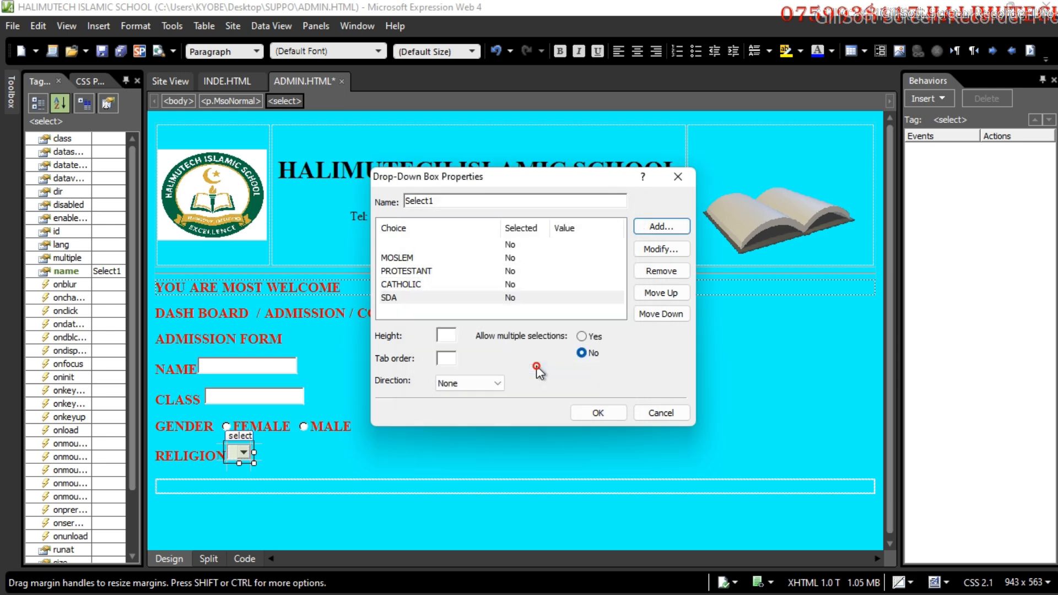
click(584, 412)
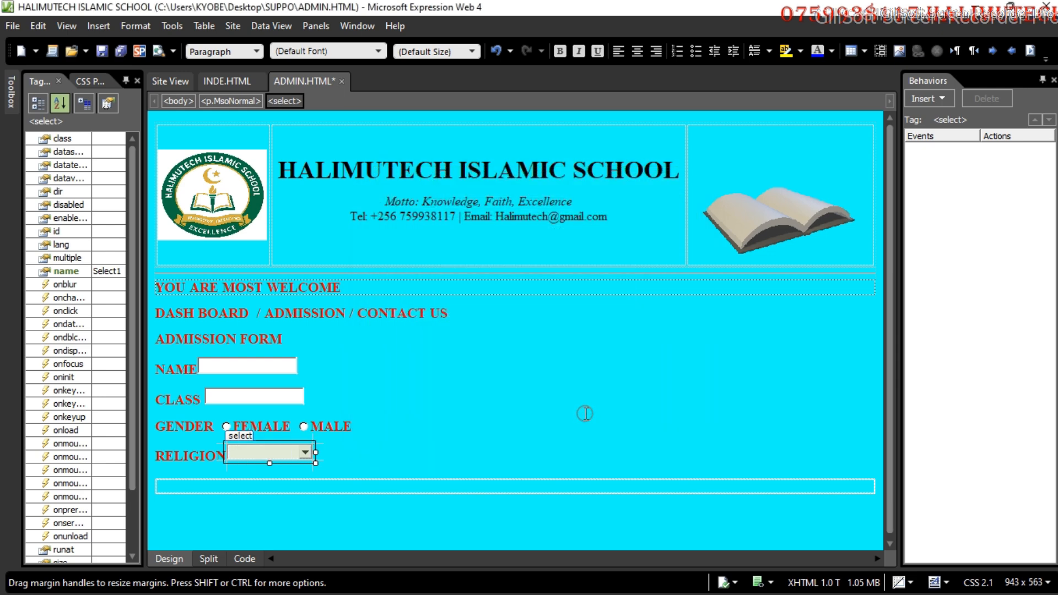
click(423, 451)
key(Down)
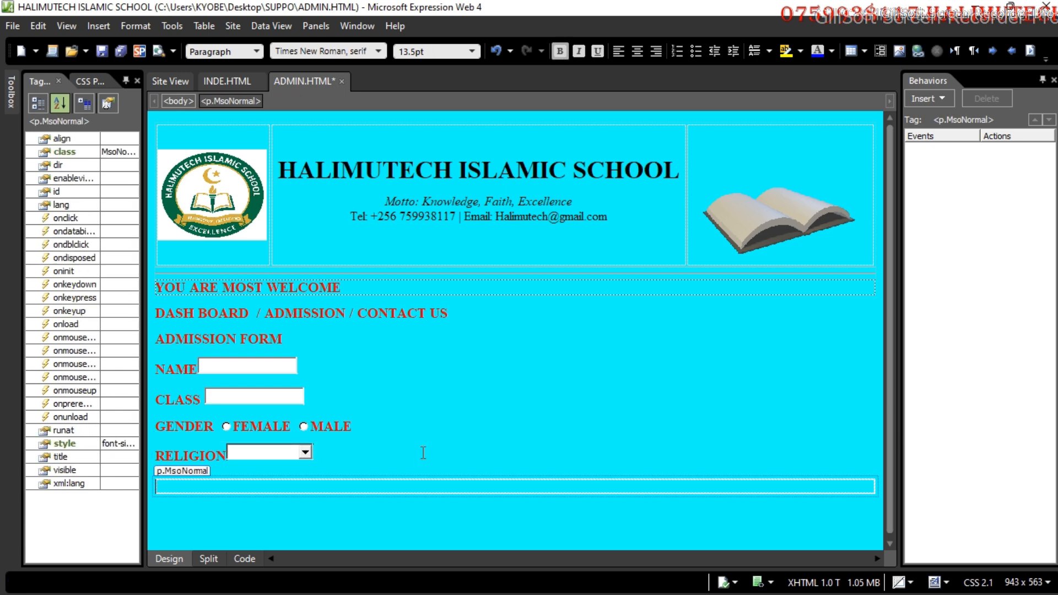
Add the label ELECTIVES on a new line below RELIGION and place a checkbox directly beside it.
key(Return)
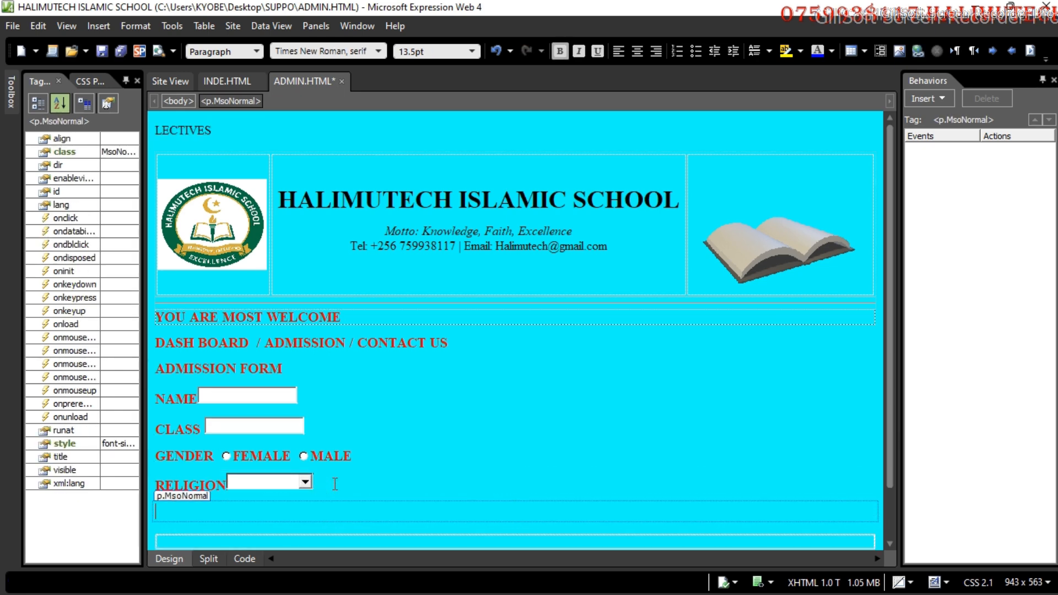
text(ELECTIVES)
mouse_move(9, 107)
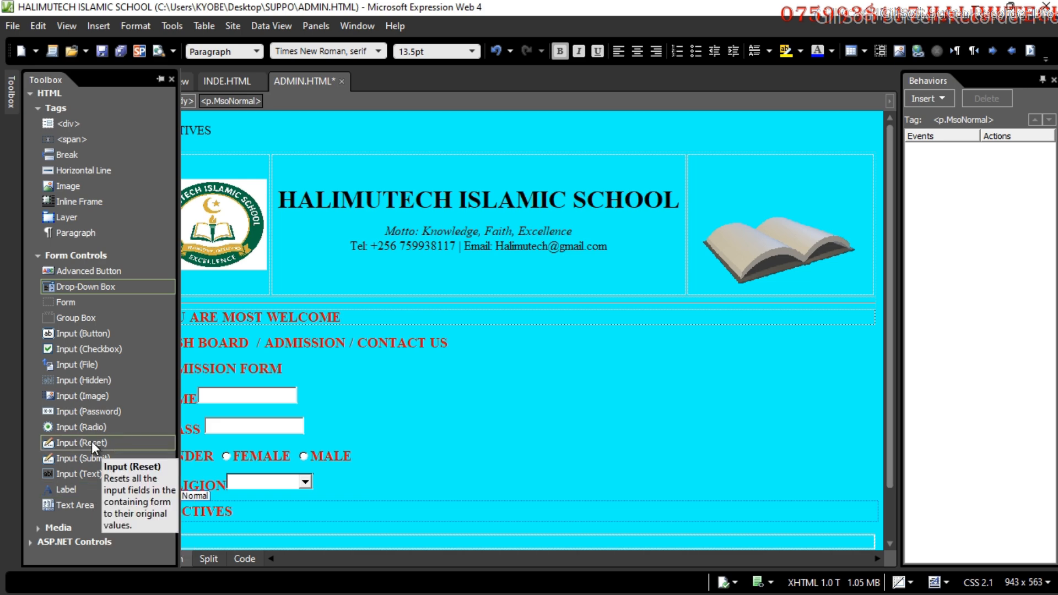
click(102, 349)
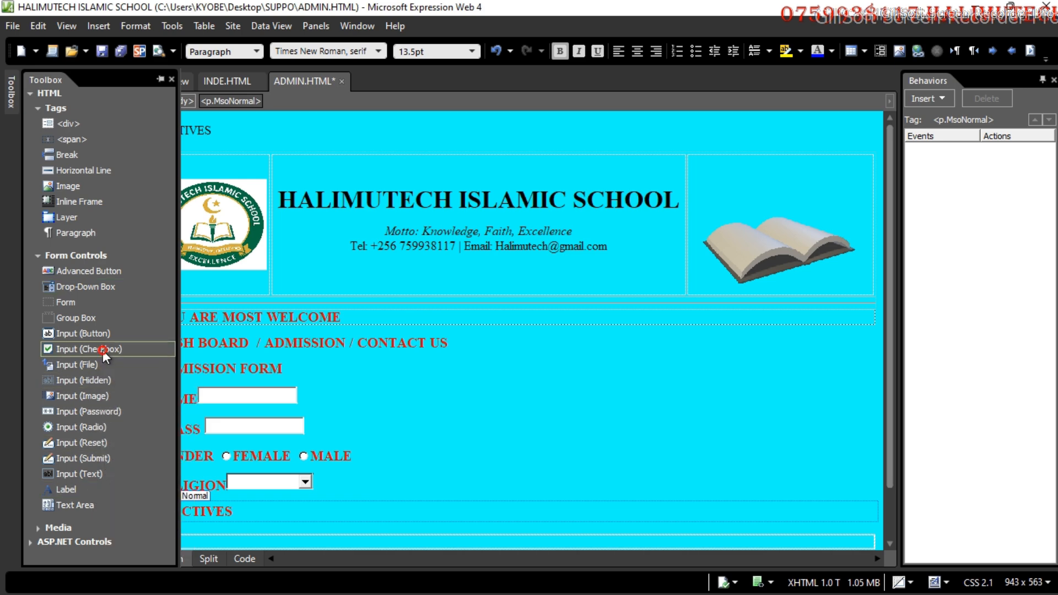
double_click(102, 350)
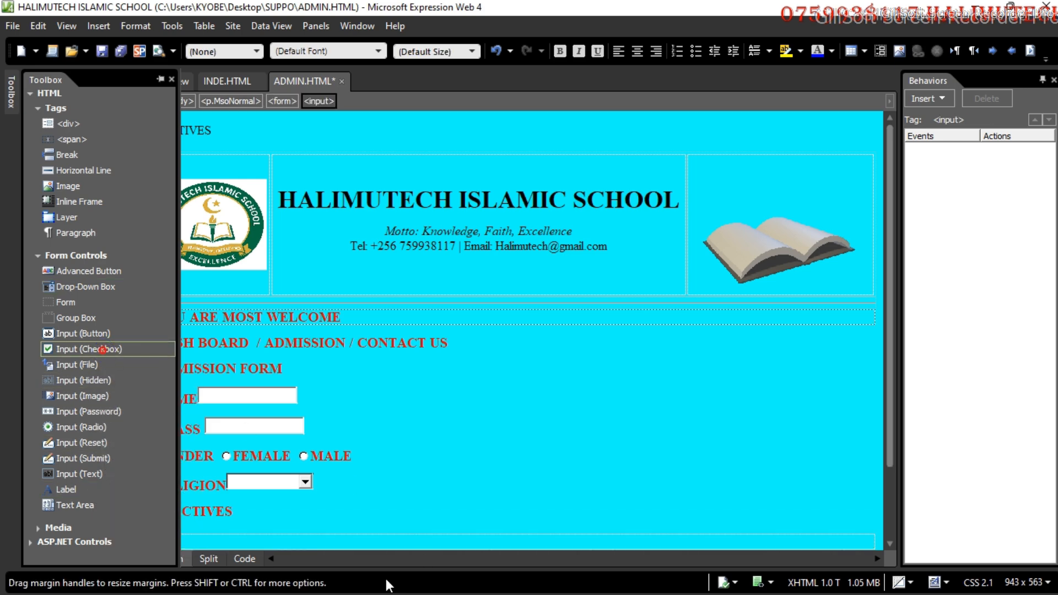
scroll(891, 337, down, 3)
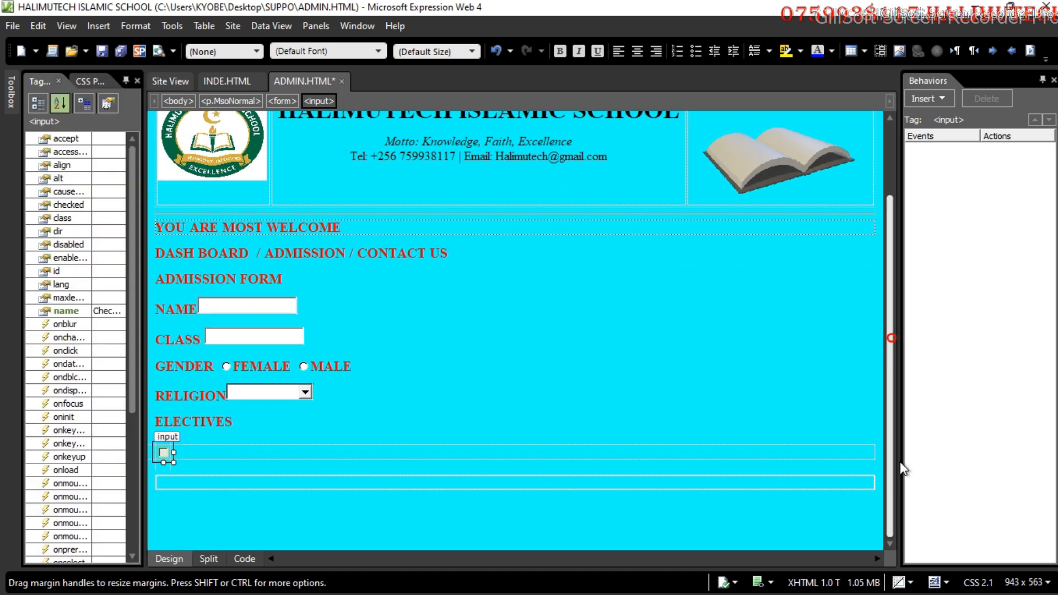
click(163, 452)
drag(163, 453, 269, 416)
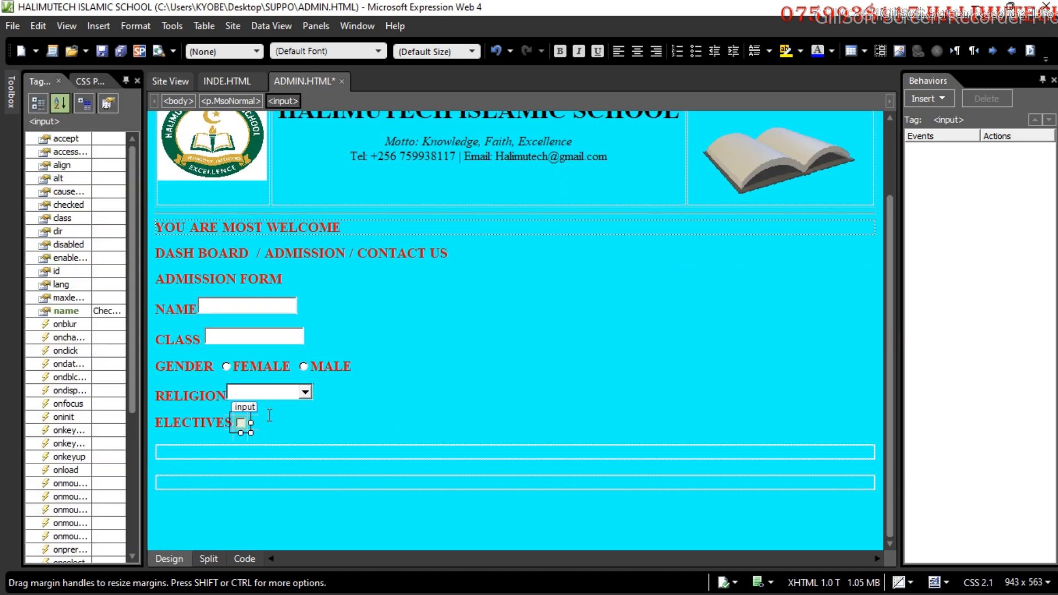
click(269, 418)
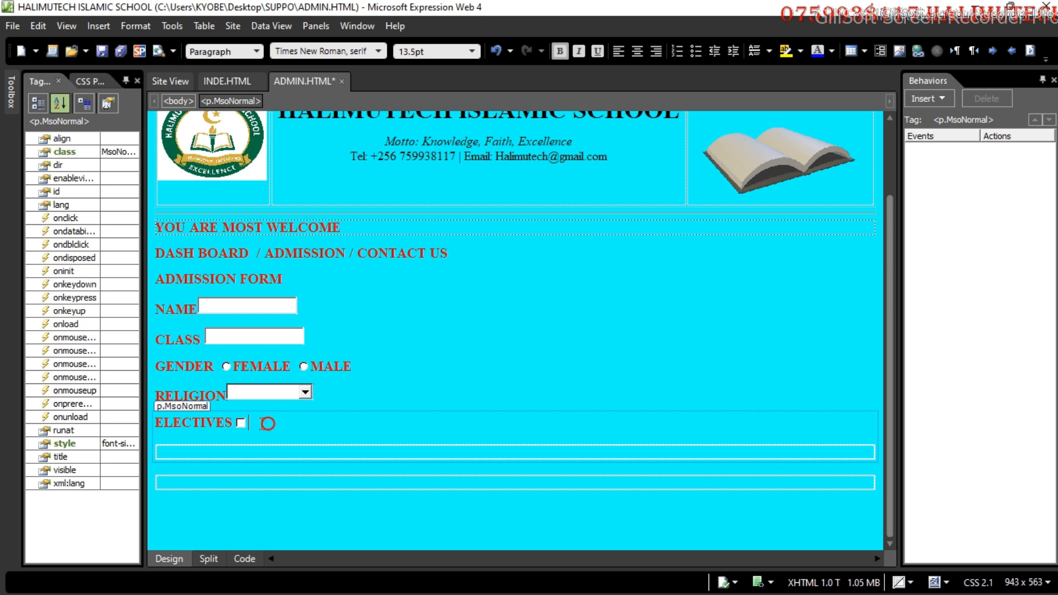
Label the ELECTIVES checkbox IRE and add three copies of it labelled ICT, CRE and CHINESSE on the same line.
click(236, 423)
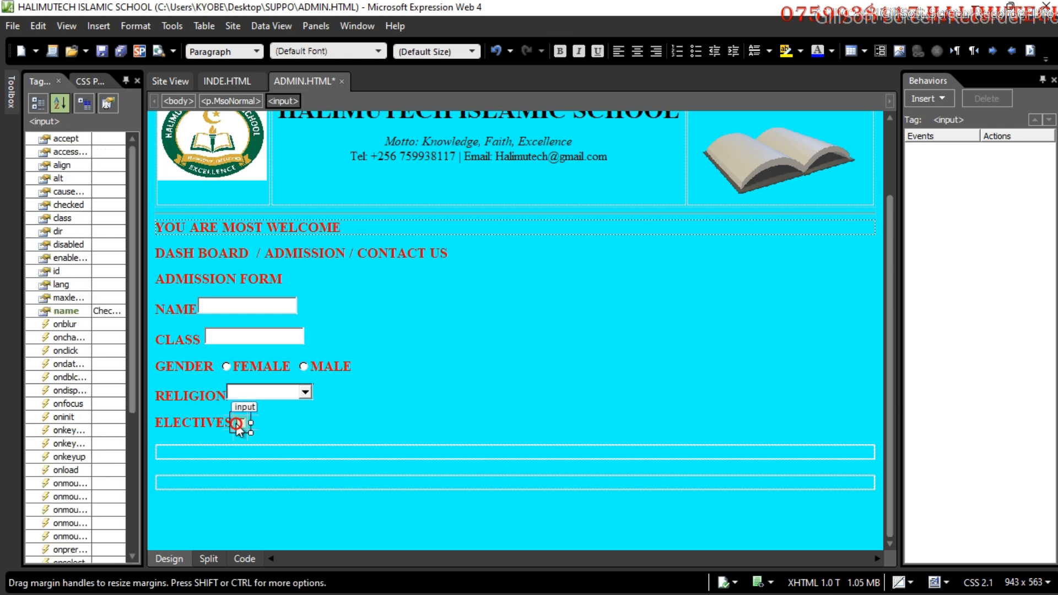
click(269, 426)
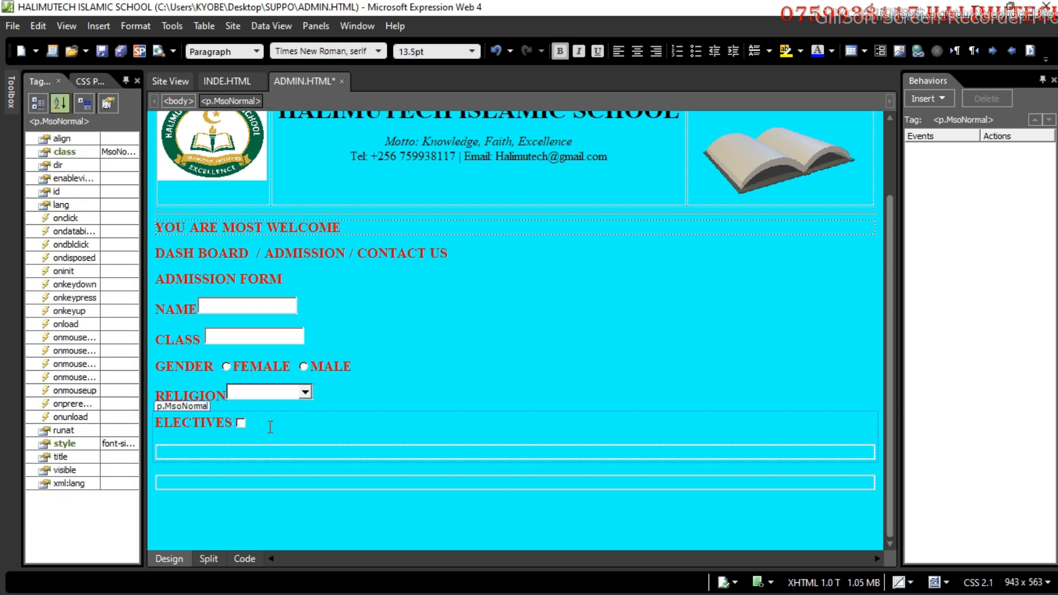
text(IRE)
key(ctrl+v)
text(ICT)
key(ctrl+v)
text(CRE)
key(ctrl+v)
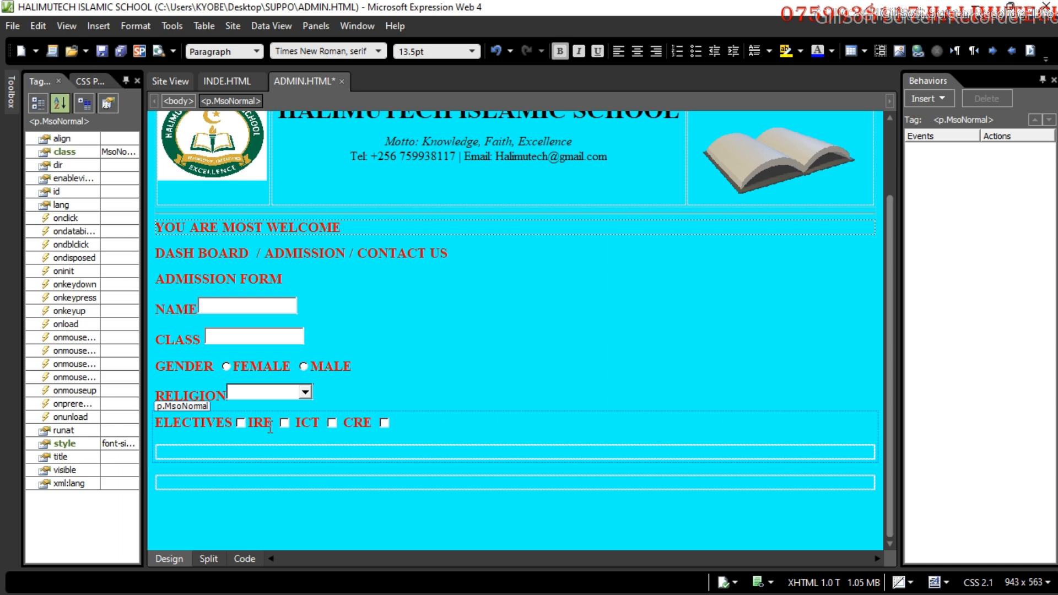
text(CHINESSE)
key(Down)
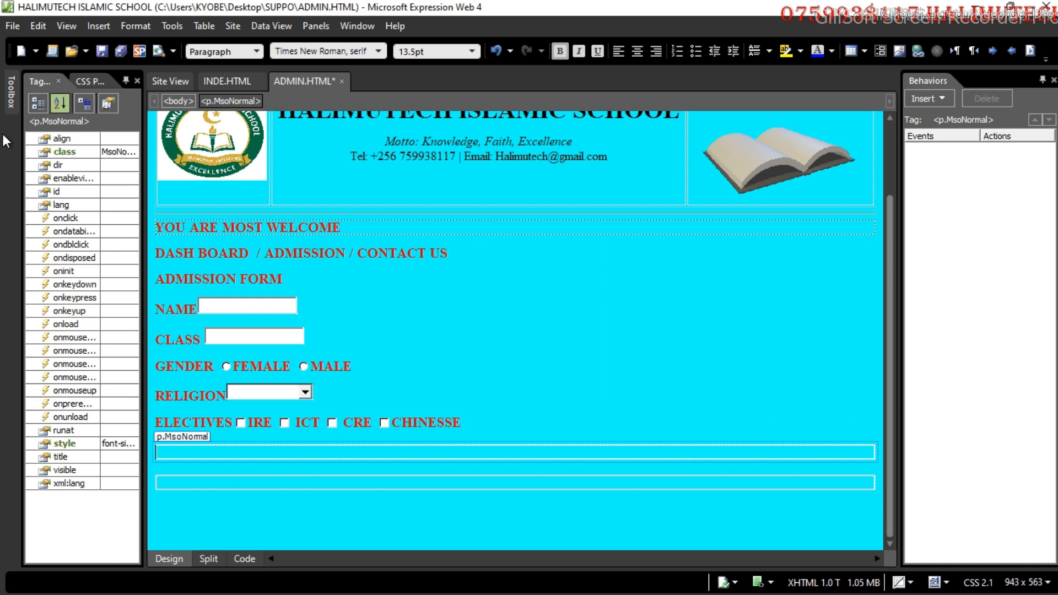
Insert a submit button on the line below ELECTIVES and set its label to SEND.
click(11, 94)
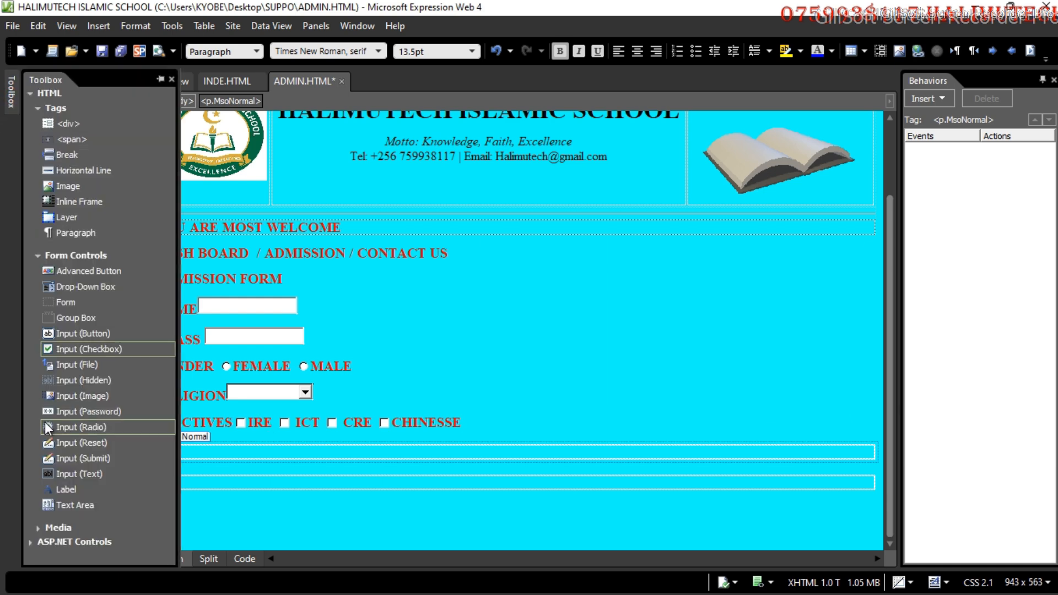
click(82, 458)
double_click(81, 457)
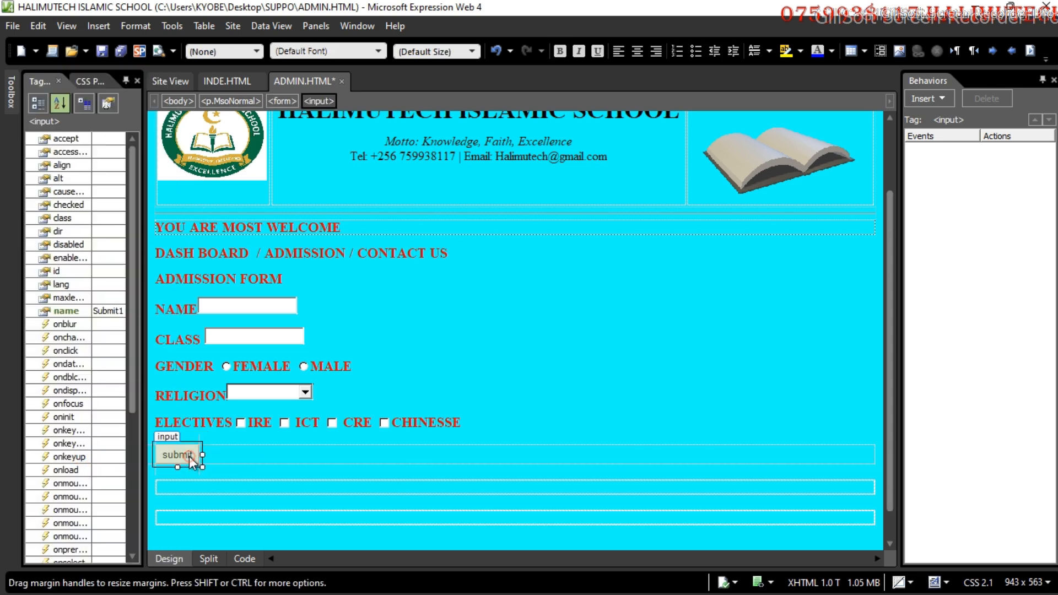
double_click(189, 456)
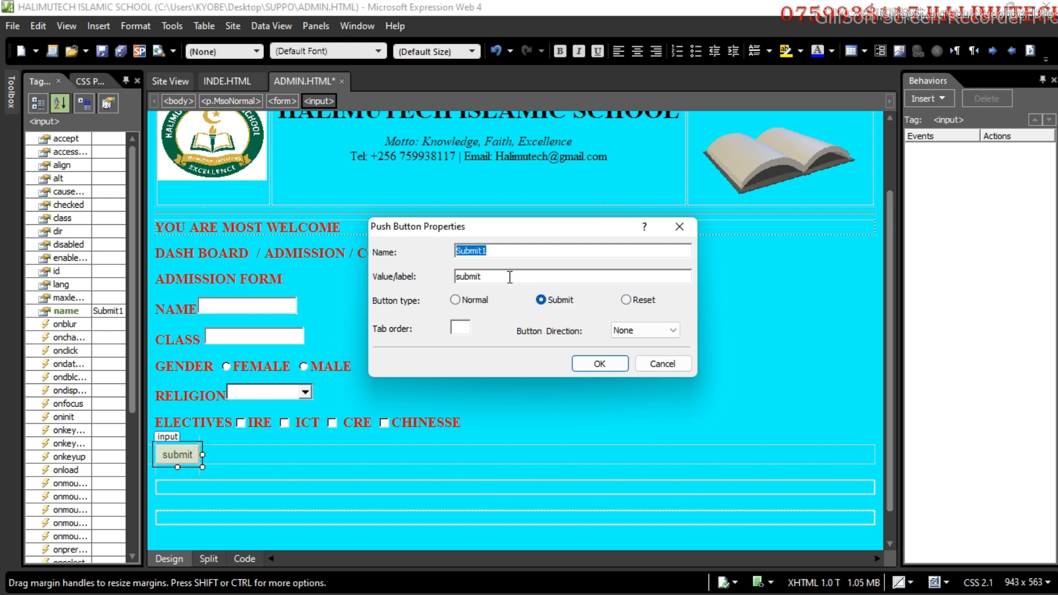
drag(508, 277, 425, 276)
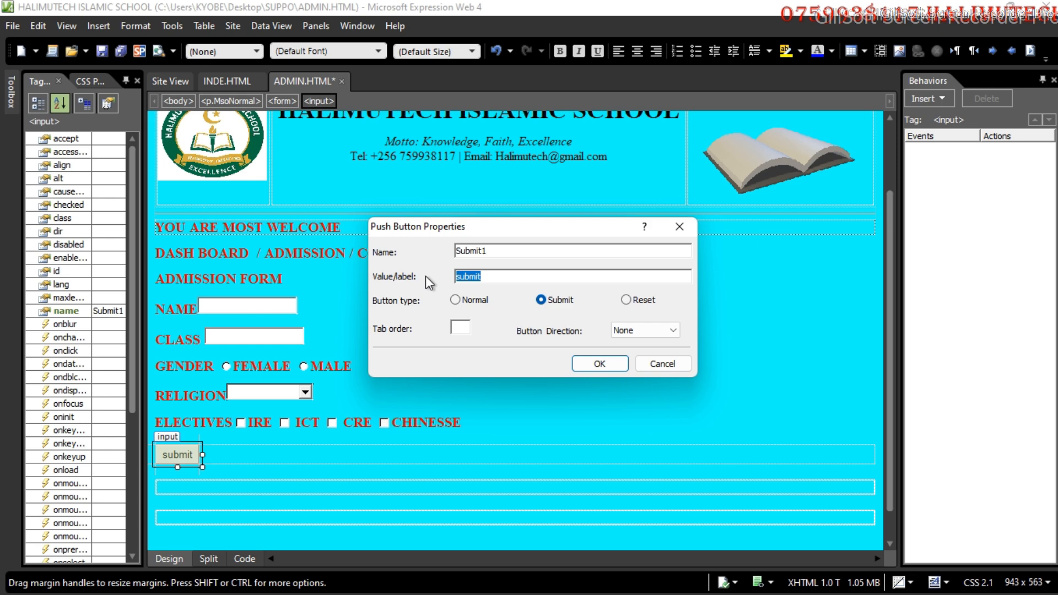
text(SEND)
click(593, 369)
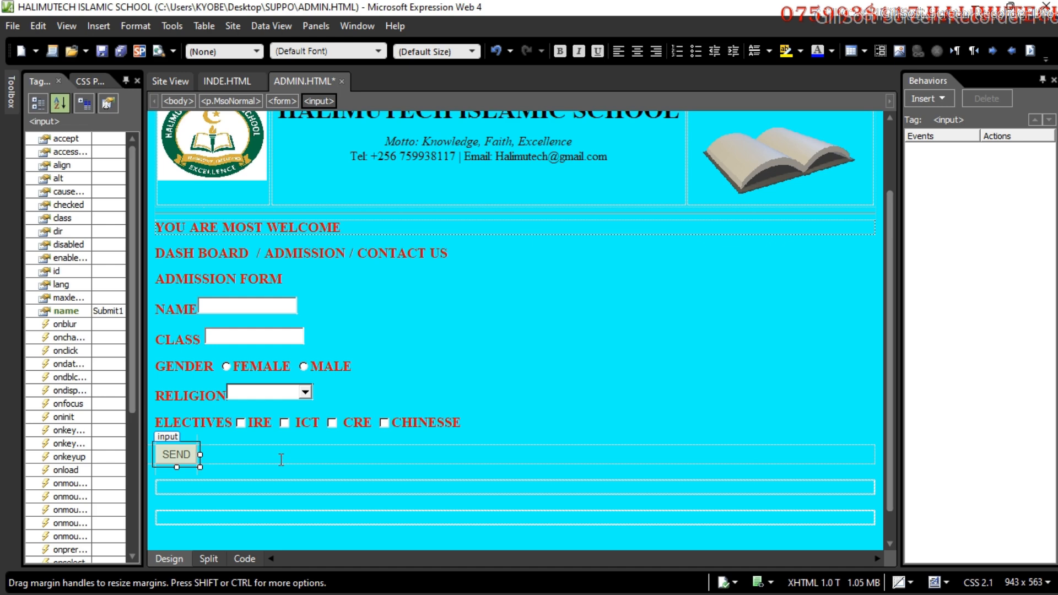
Delete the two empty form boxes below the SEND button and save the admission page.
click(157, 487)
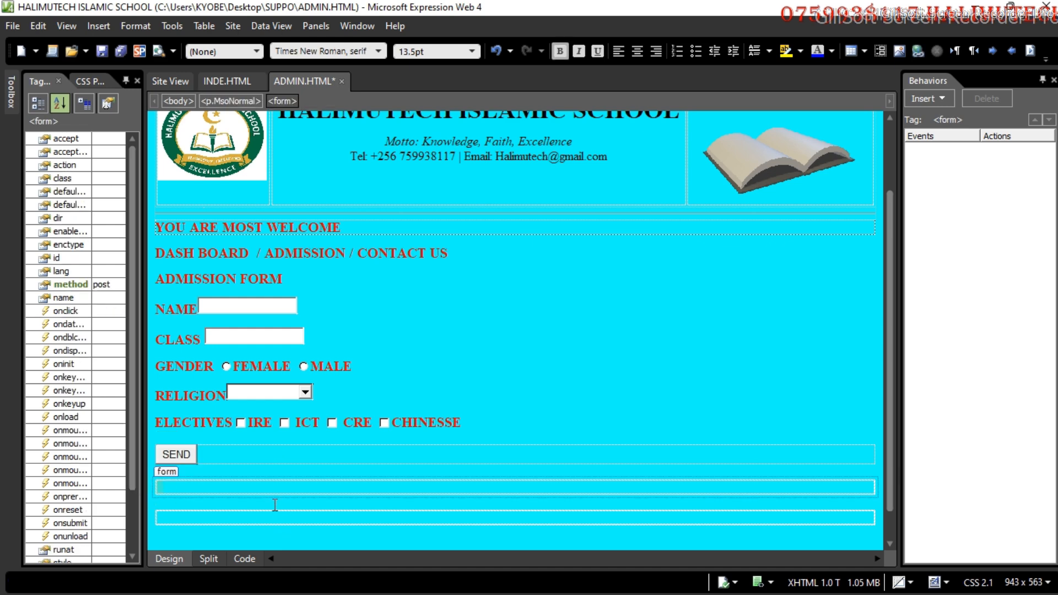
key(BackSpace)
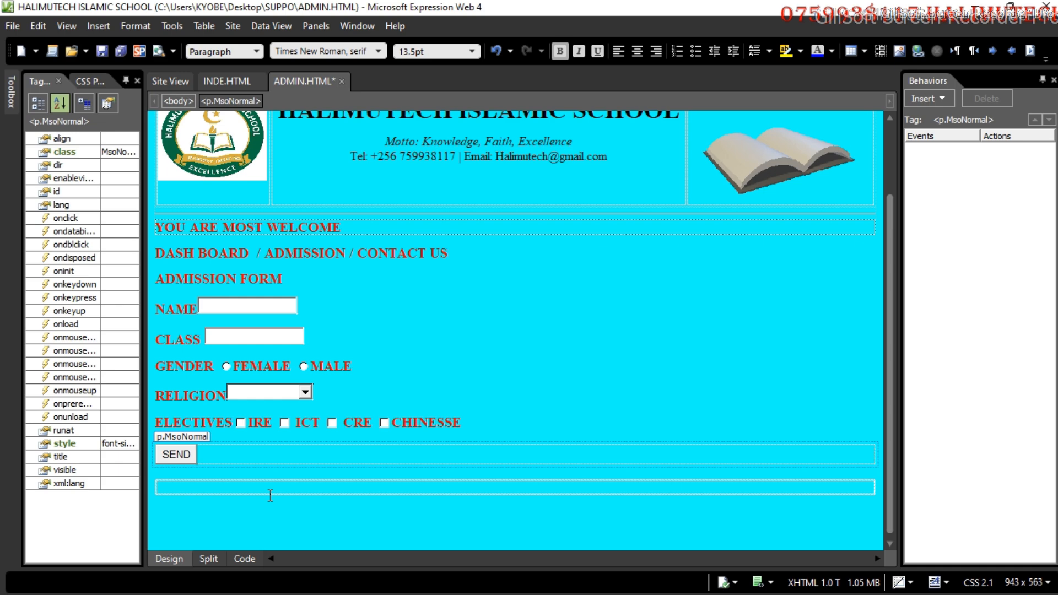
click(270, 496)
key(BackSpace)
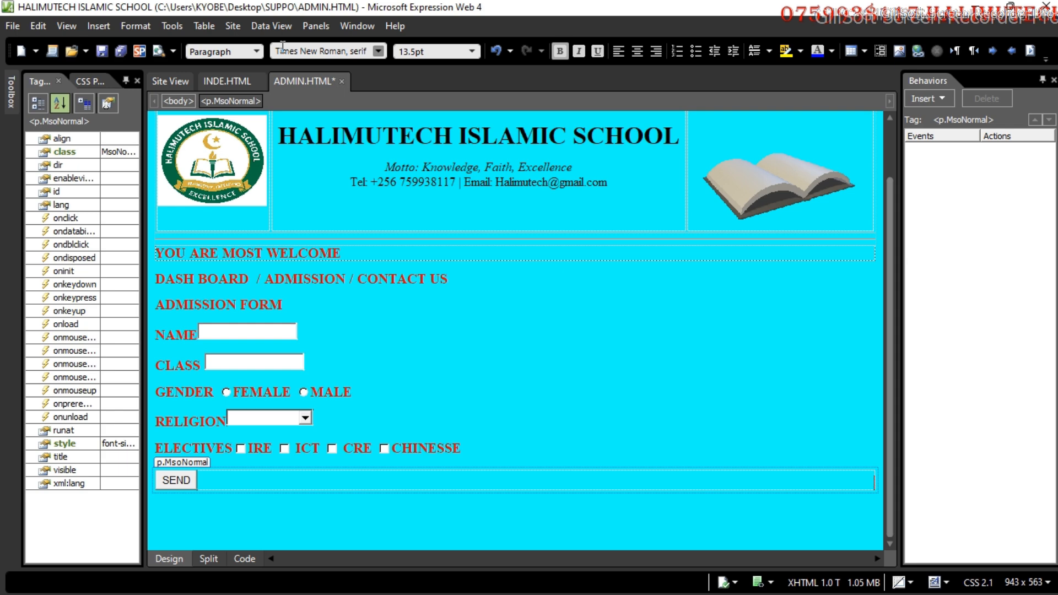
key(ctrl+s)
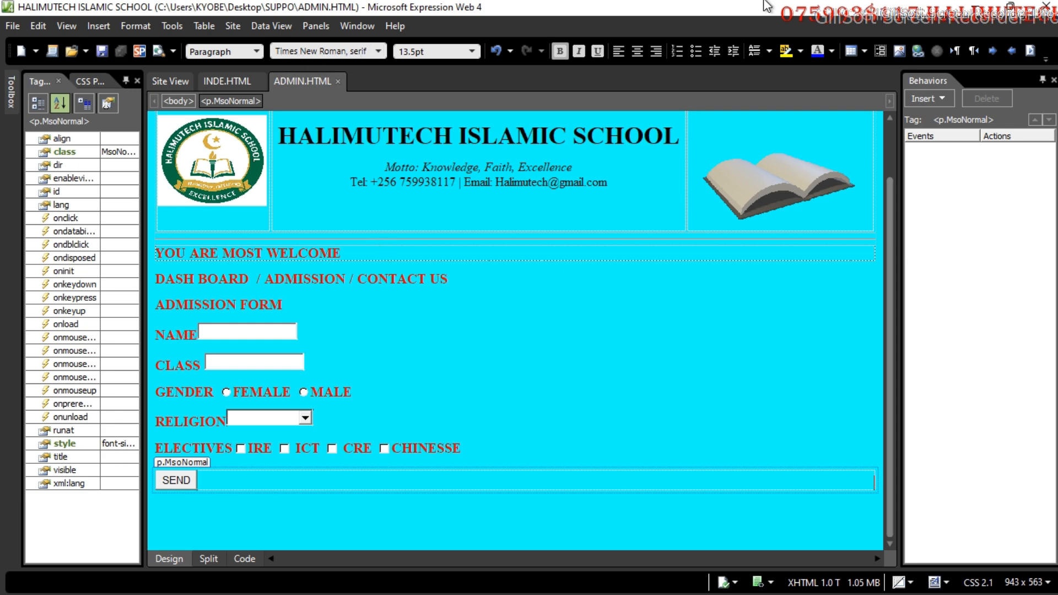
Open INDE from the SUPPO folder in File Explorer to view the home page in the browser, and return to Expression Web.
mouse_move(488, 579)
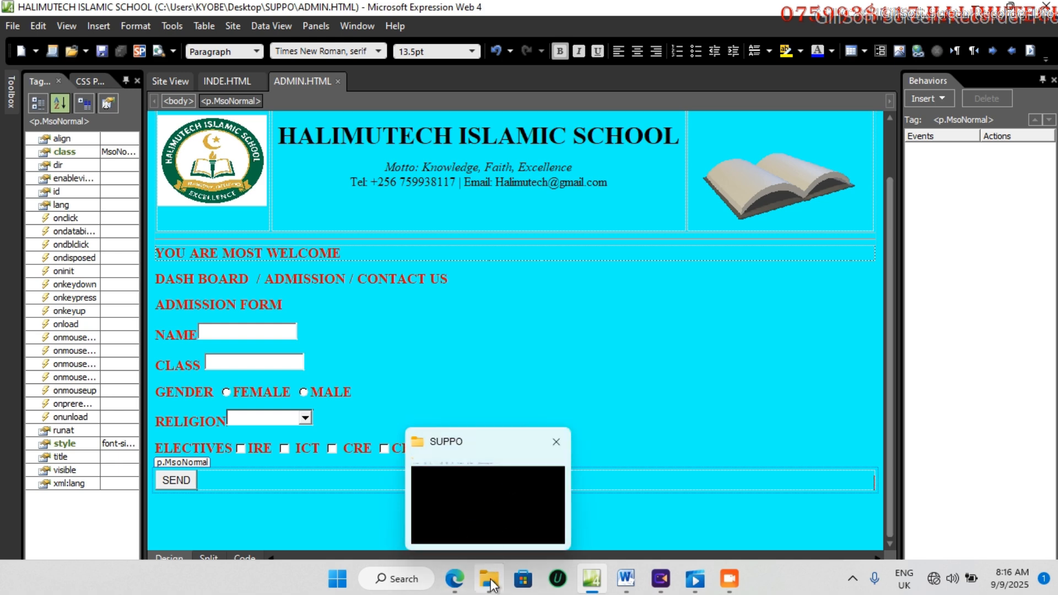
click(511, 514)
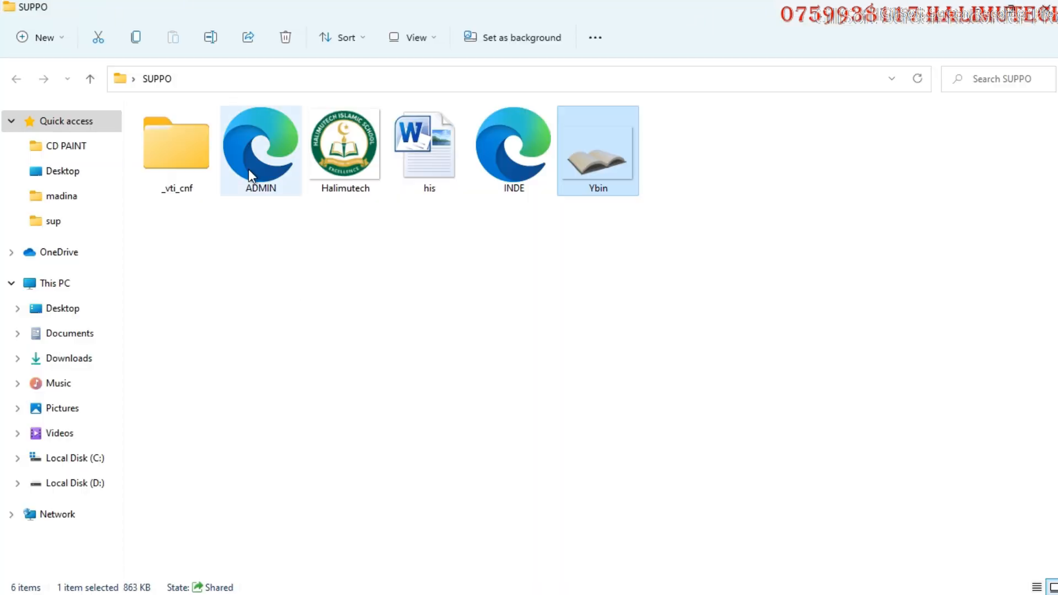
click(507, 247)
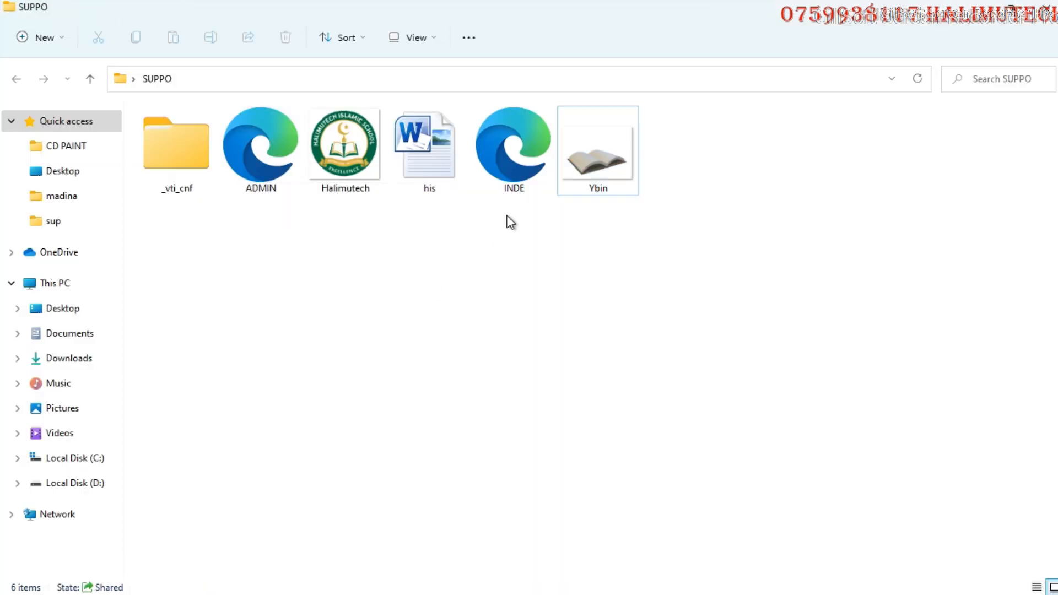
click(515, 148)
double_click(515, 148)
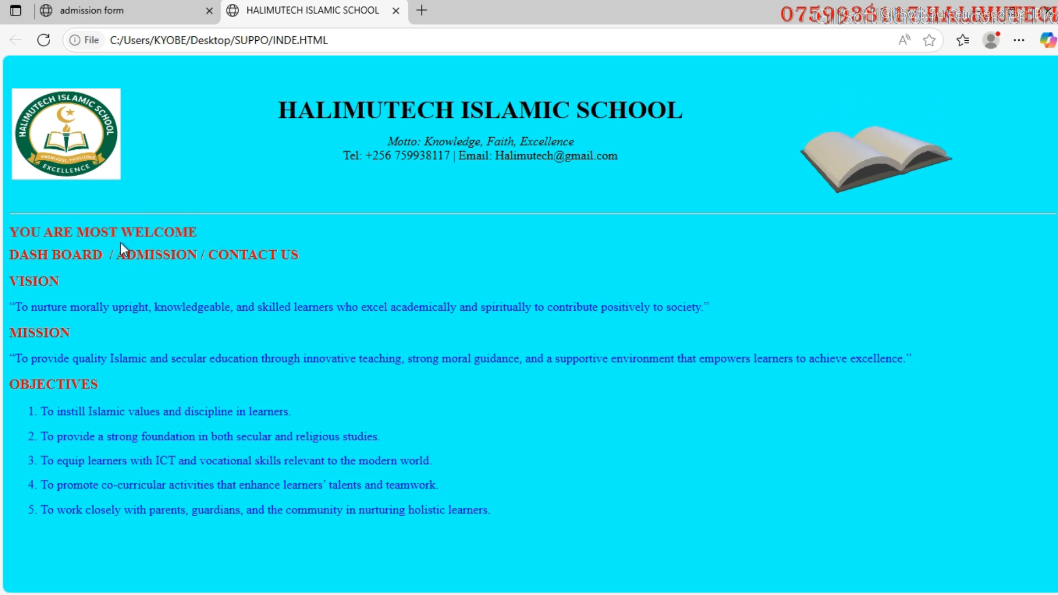
click(592, 579)
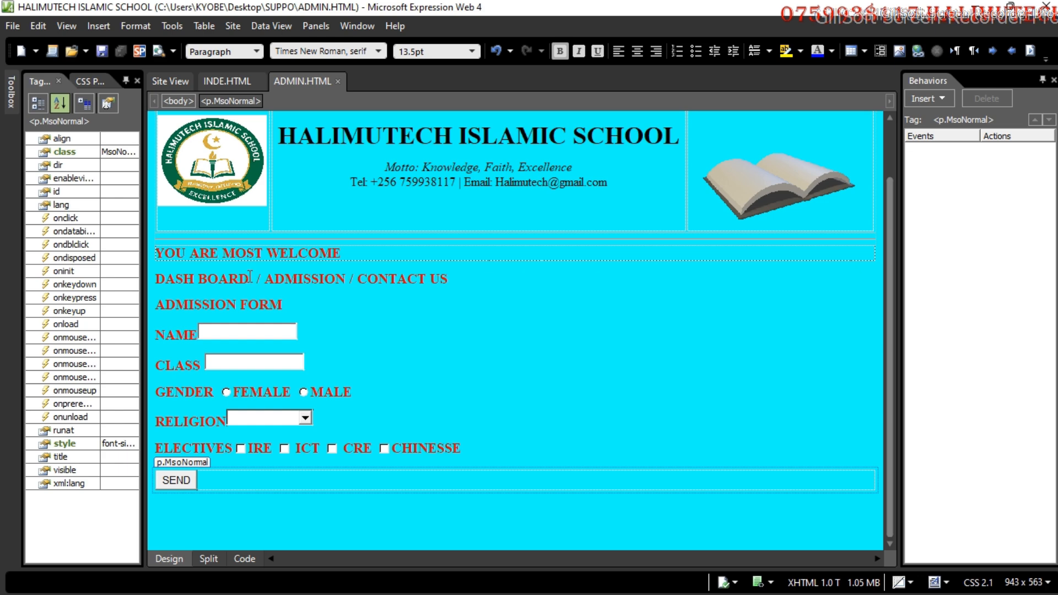
Hyperlink the DASH BOARD text on the admission page to INDE.HTML in the Desktop's SUPPO folder.
drag(251, 278, 153, 279)
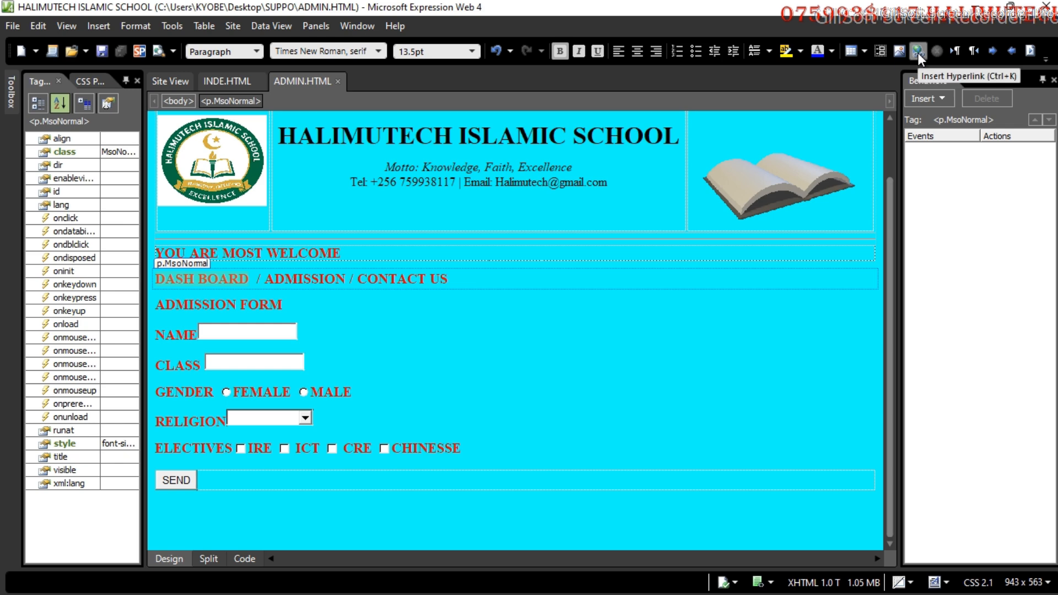
click(918, 52)
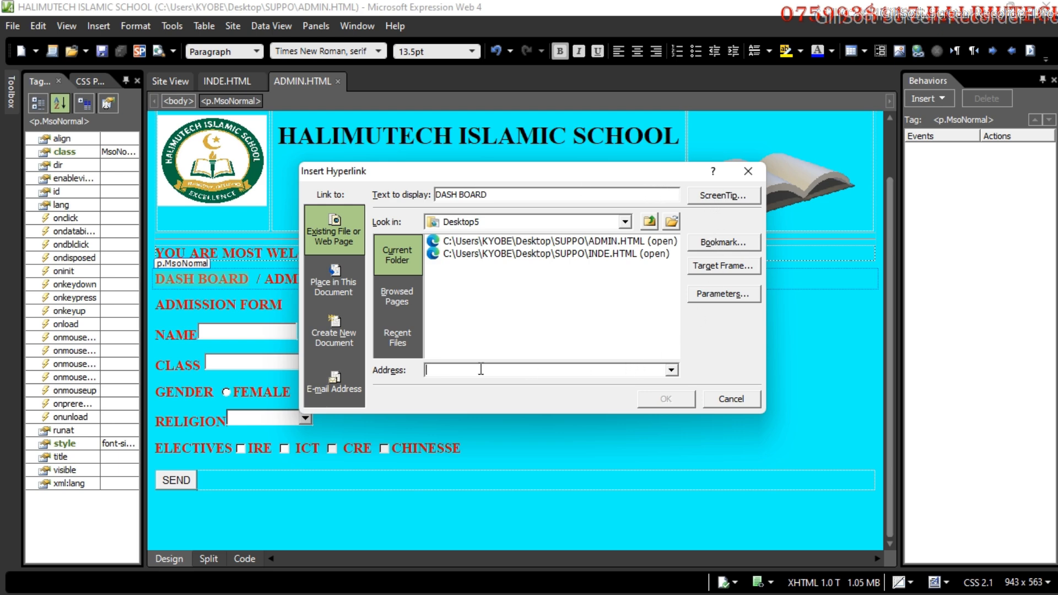
click(340, 224)
click(624, 220)
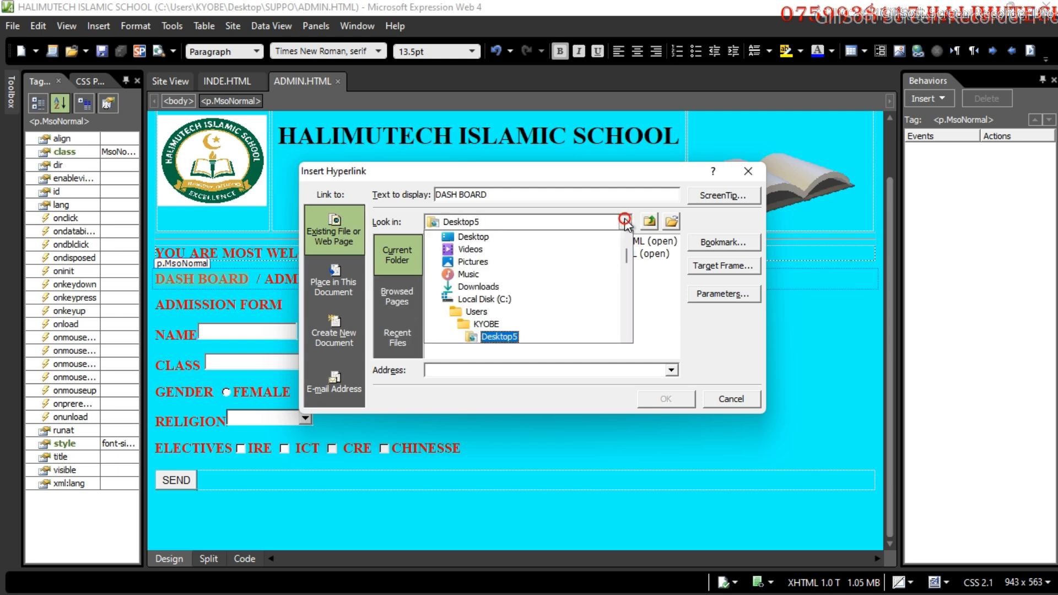
click(494, 336)
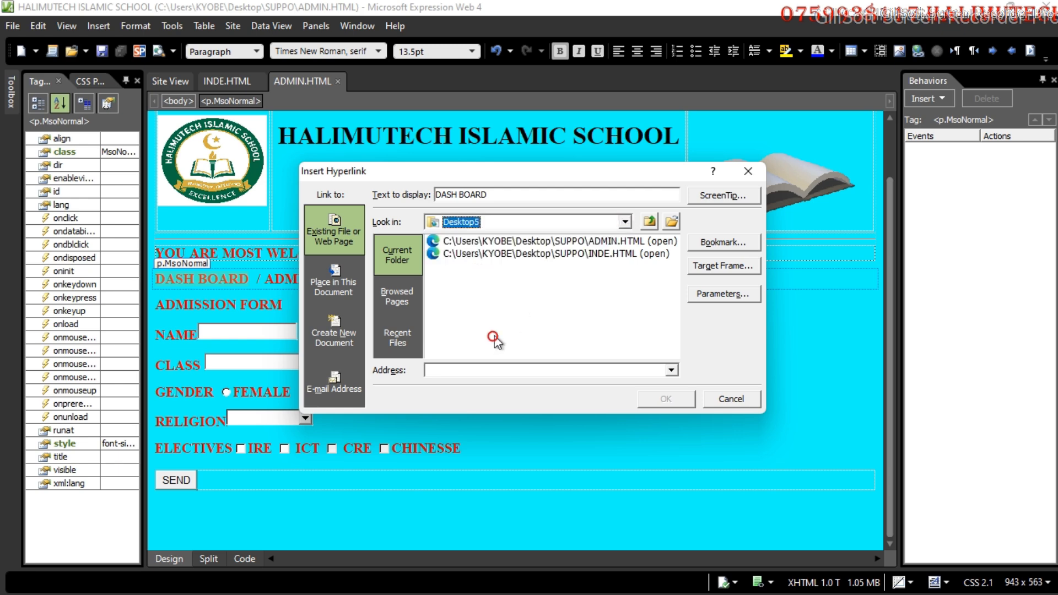
click(626, 223)
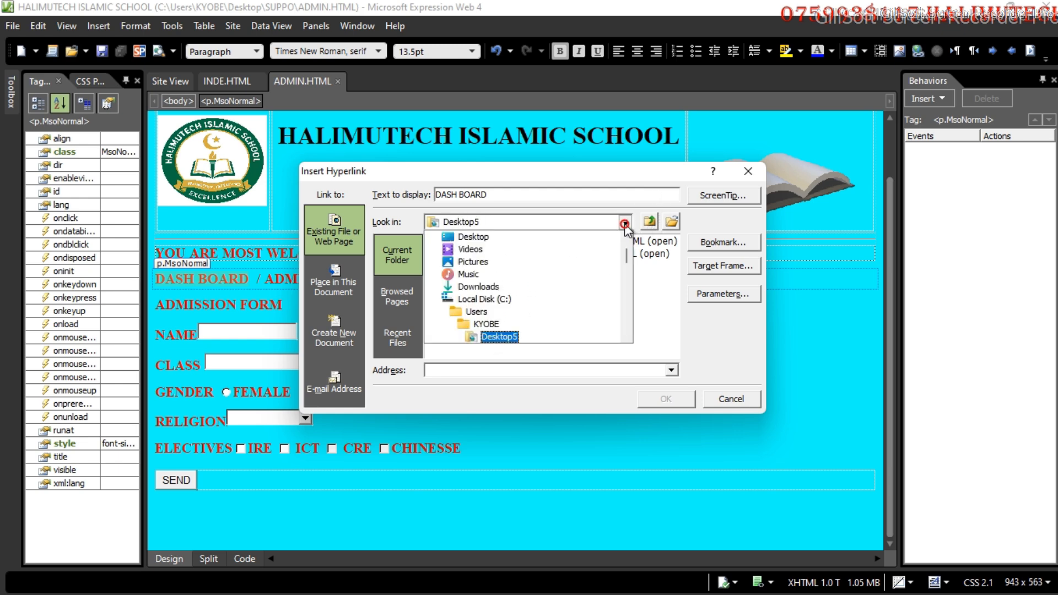
click(531, 238)
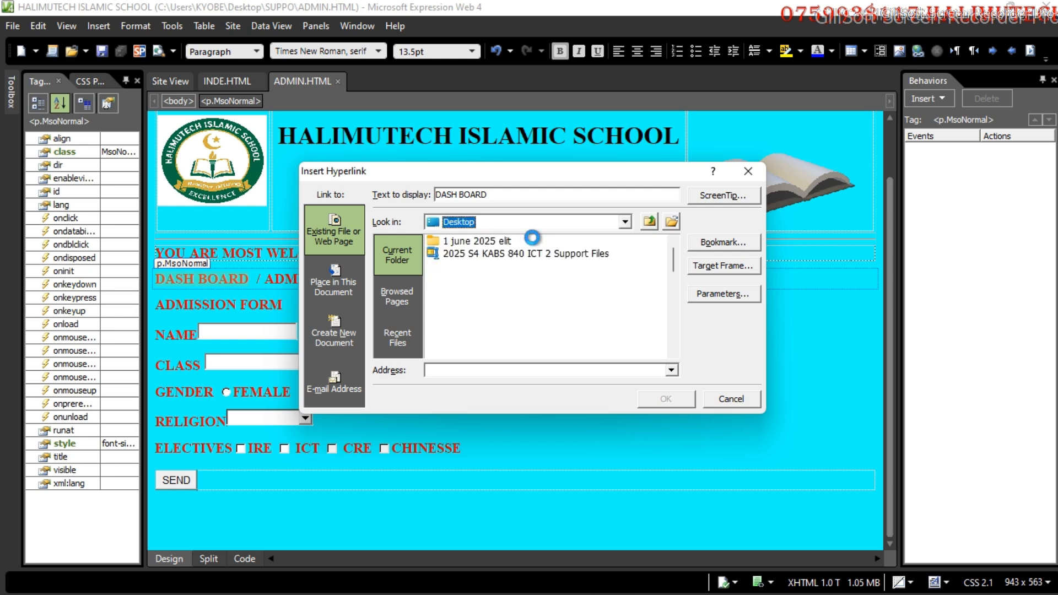
click(453, 292)
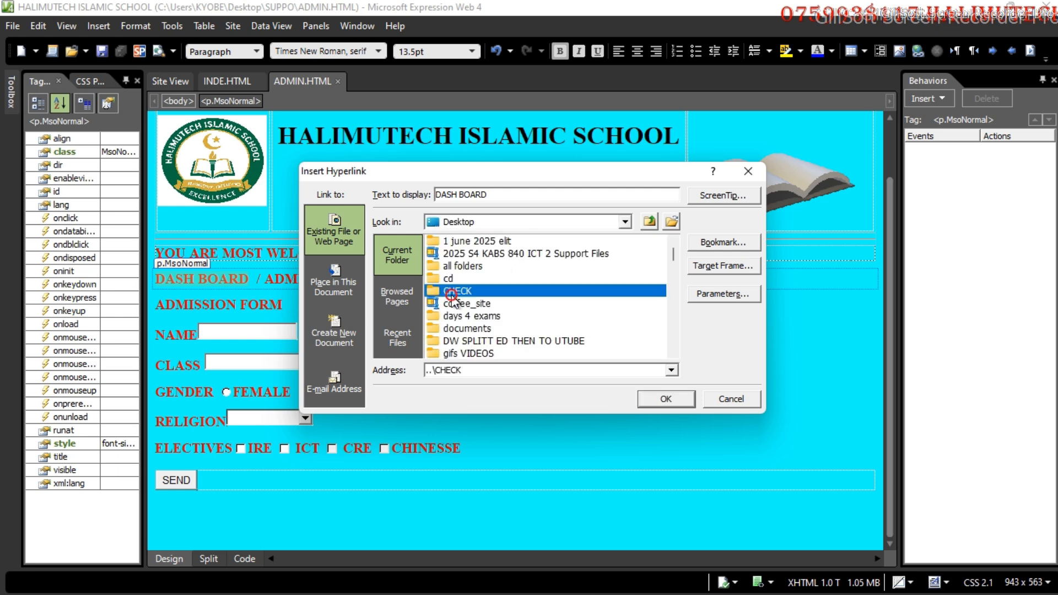
key(s)
key(s)
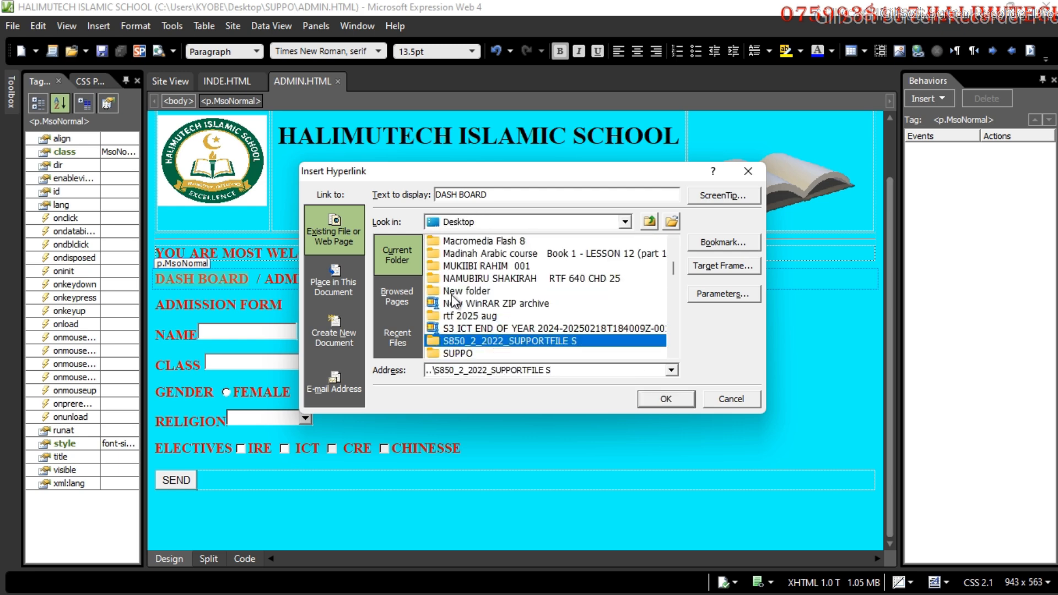
double_click(454, 353)
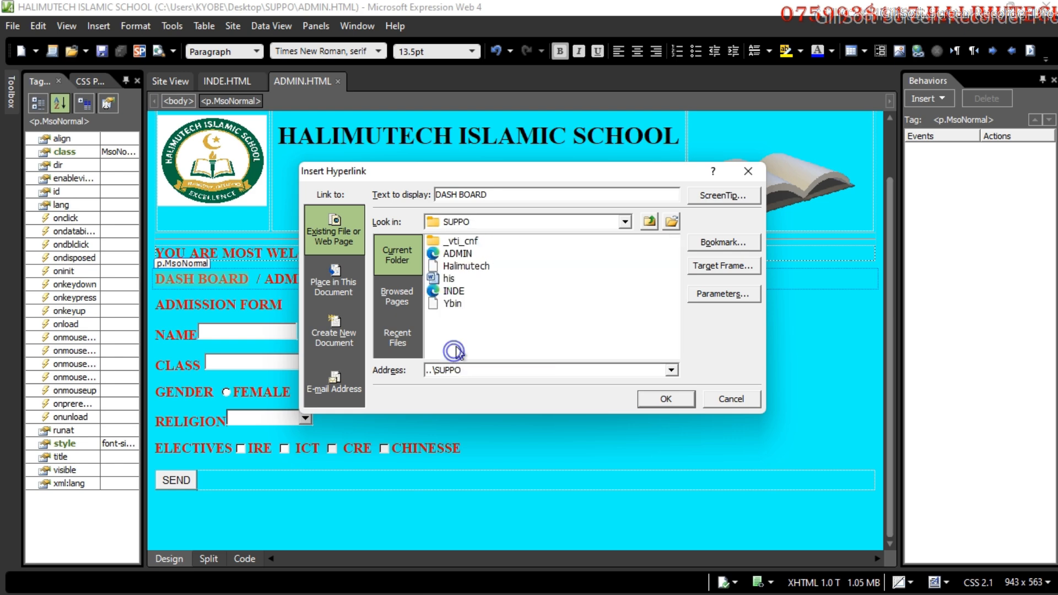
click(462, 291)
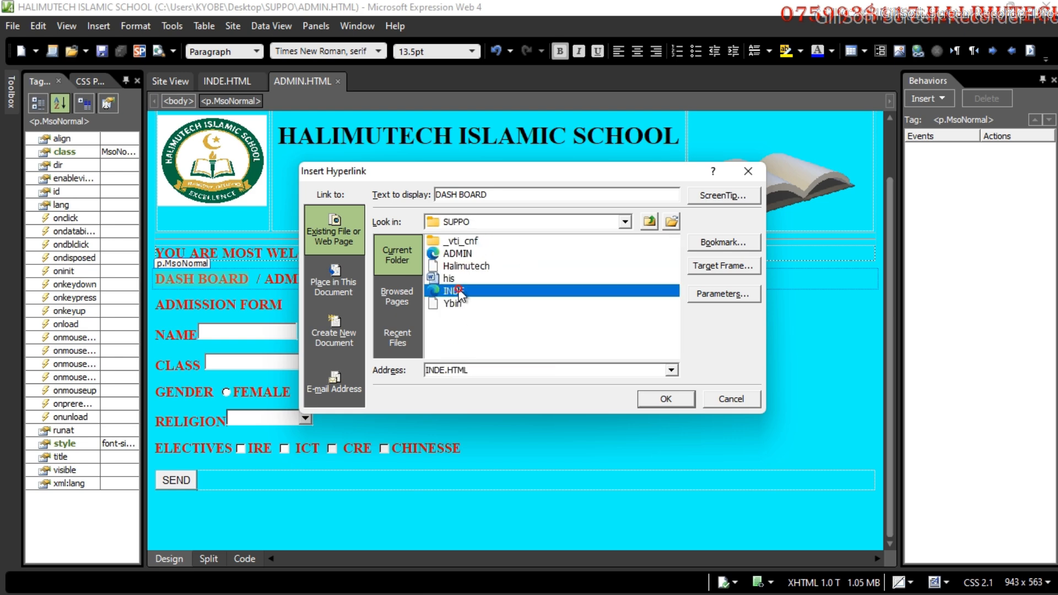
click(654, 398)
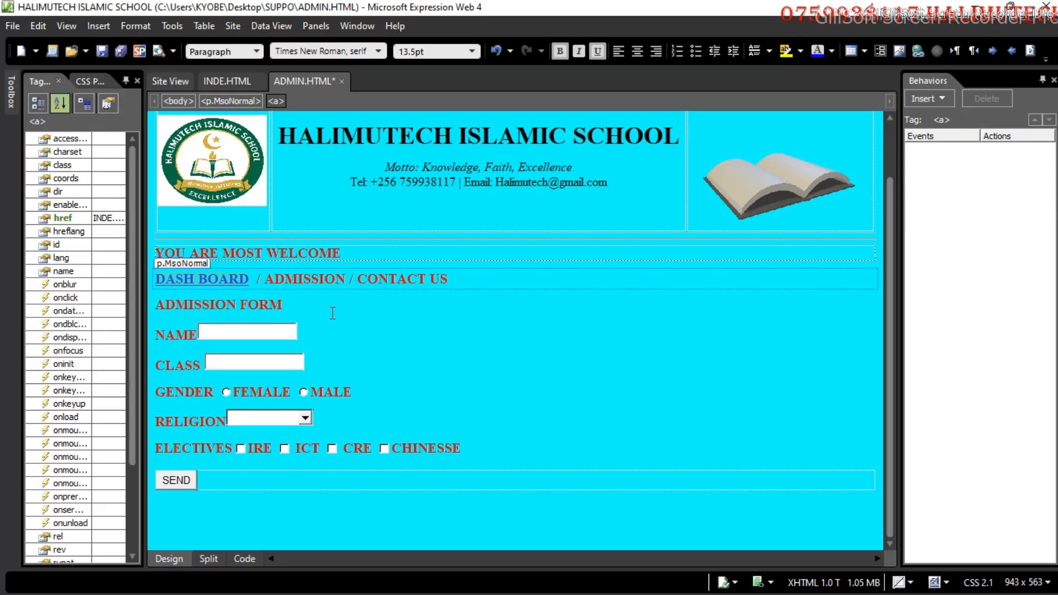
Hyperlink the ADMISSION text in the admission page's navigation line to ADMIN.HTML in the SUPPO folder.
drag(348, 280, 277, 285)
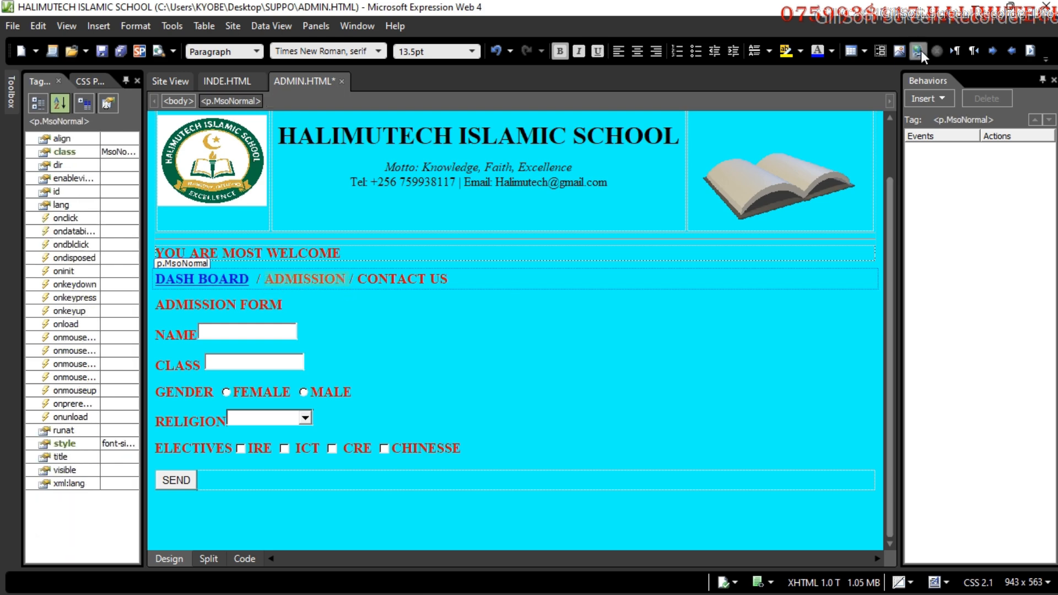
click(918, 50)
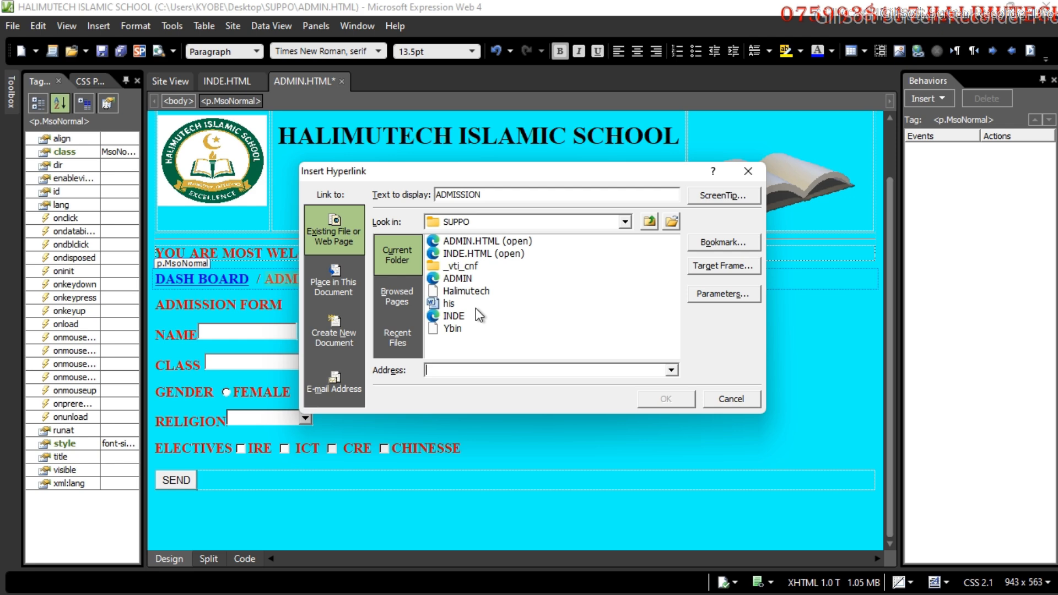
click(462, 278)
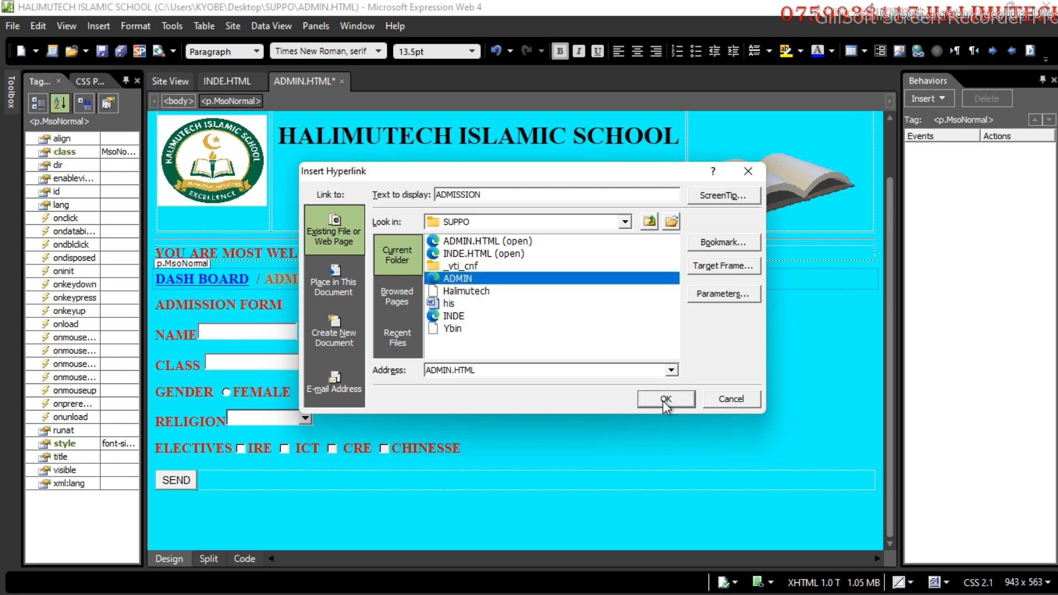
click(665, 400)
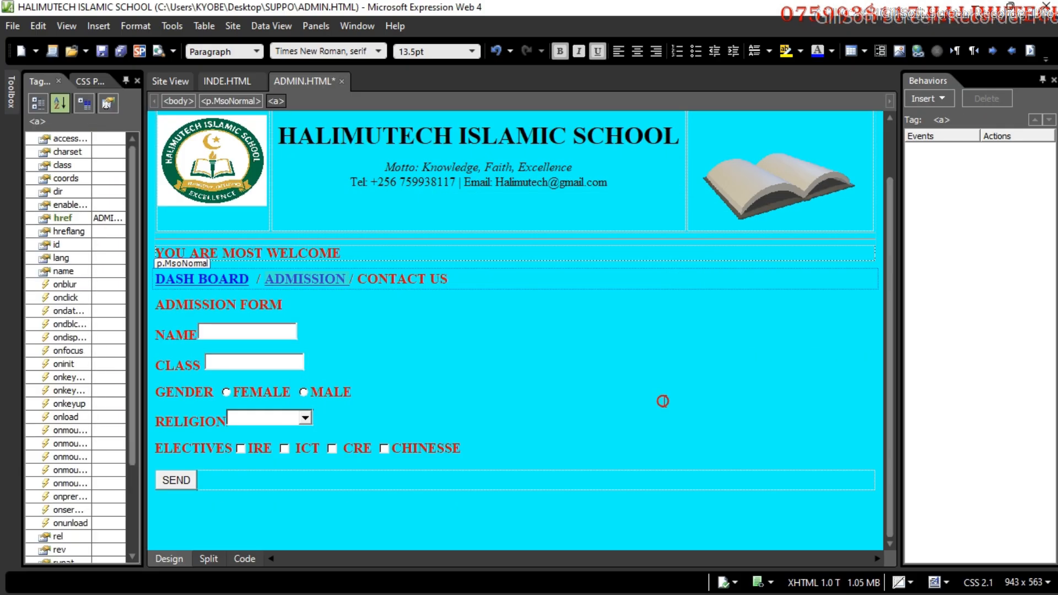
On the home page INDE.HTML, hyperlink the DASH BOARD text to INDE.HTML in the SUPPO folder.
click(219, 85)
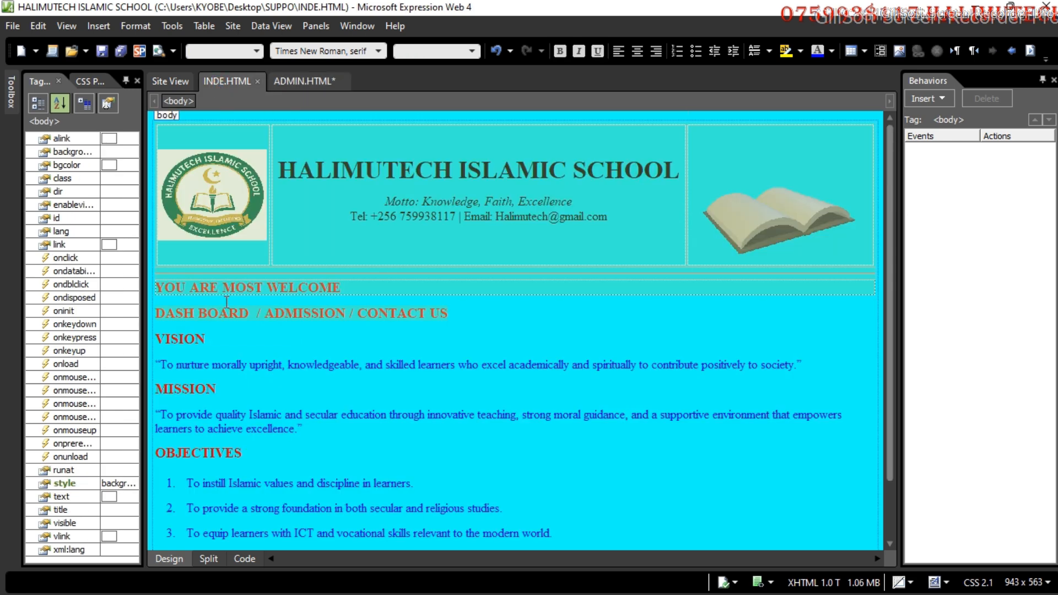
drag(246, 311, 138, 315)
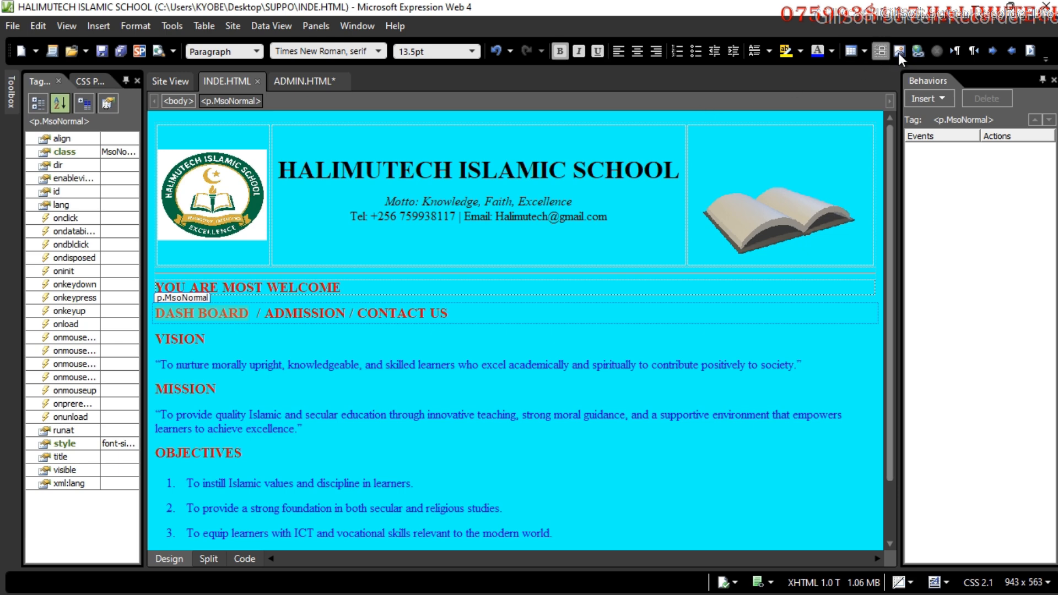
click(914, 51)
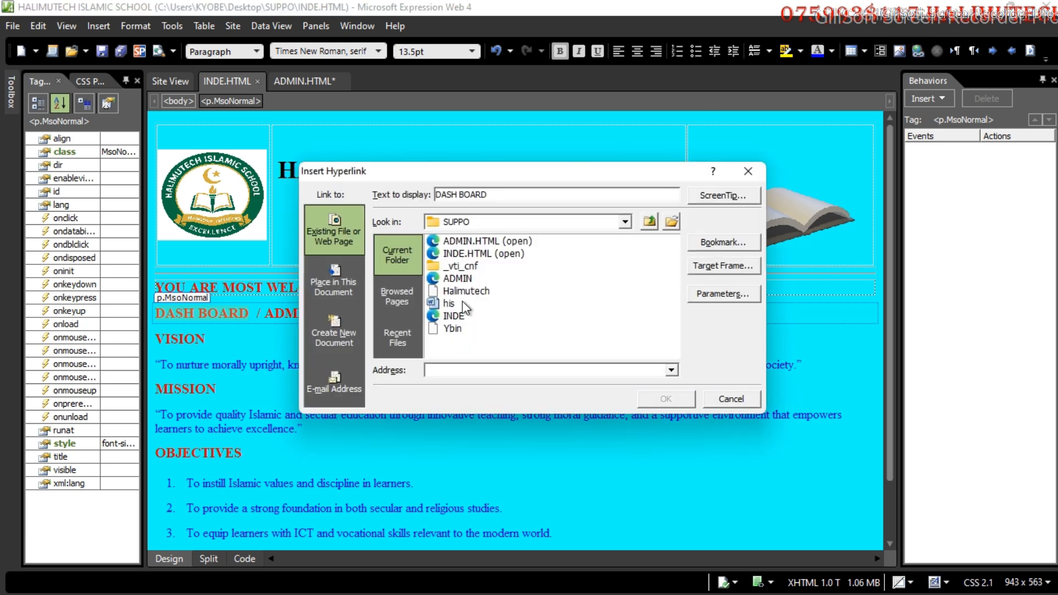
click(460, 316)
click(663, 398)
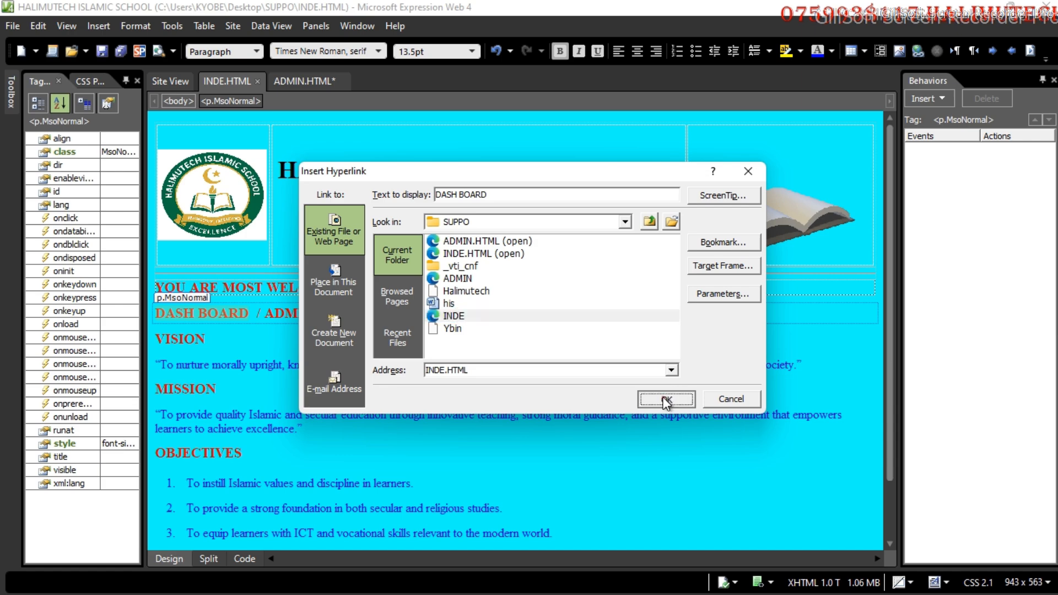
Hyperlink the ADMISSION text in the home page's navigation line to ADMIN.HTML.
double_click(347, 317)
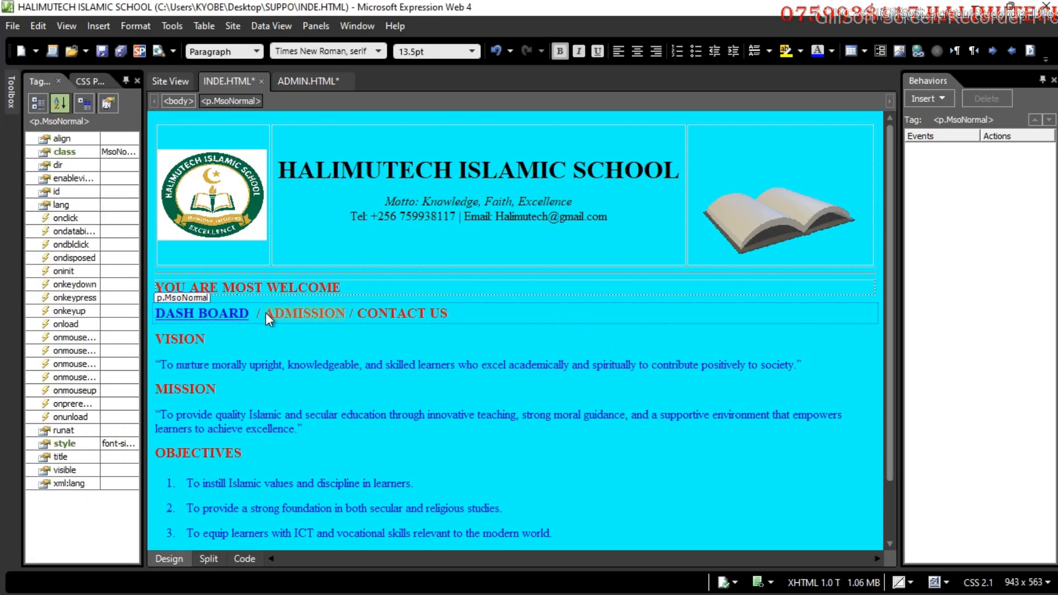
click(918, 51)
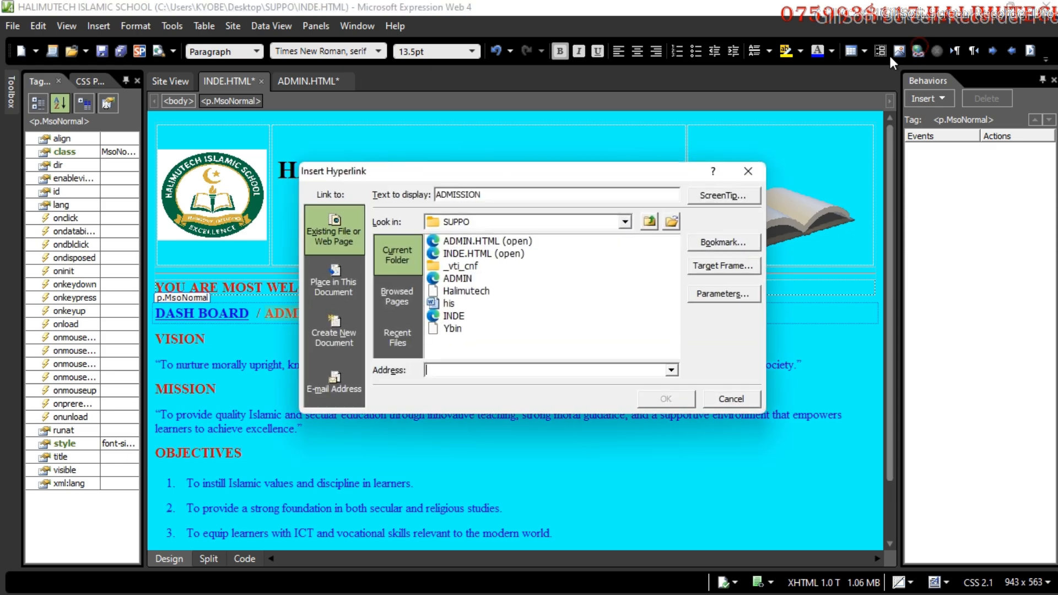
click(463, 277)
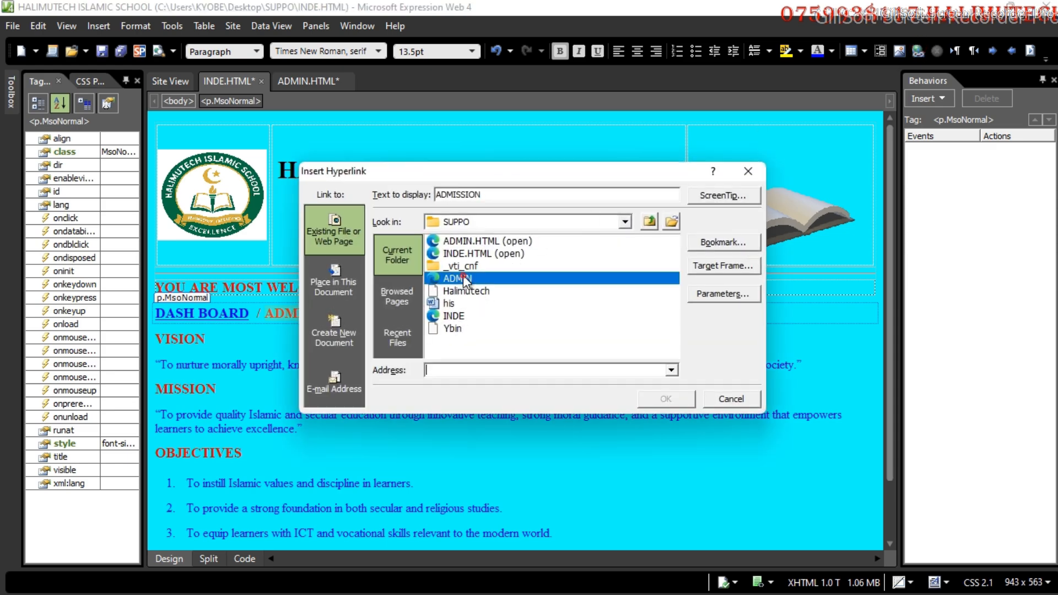
click(656, 398)
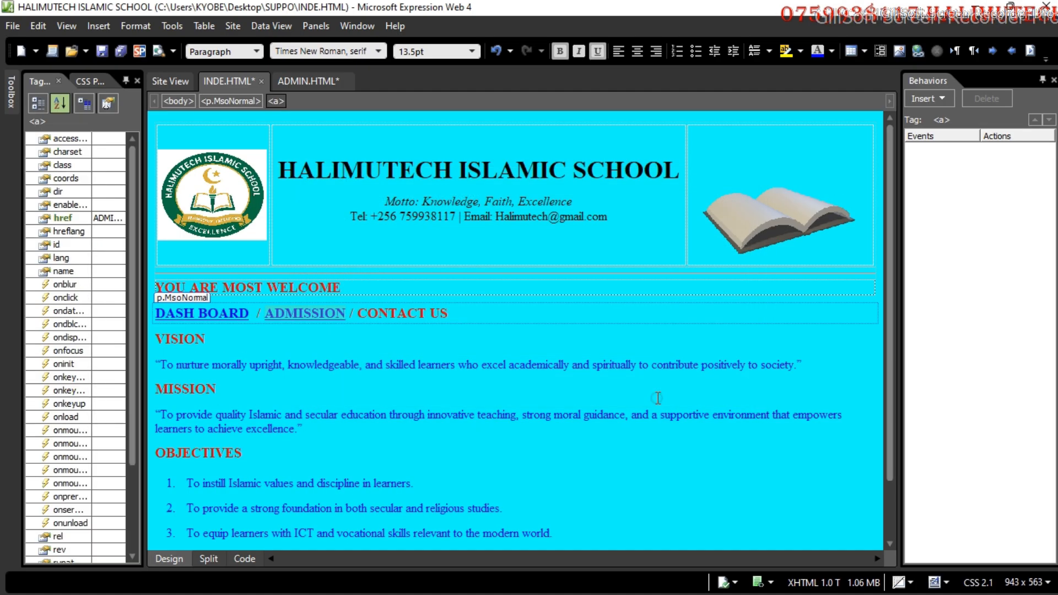
Save both the home page INDE.HTML and the admission page ADMIN.HTML.
key(ctrl+s)
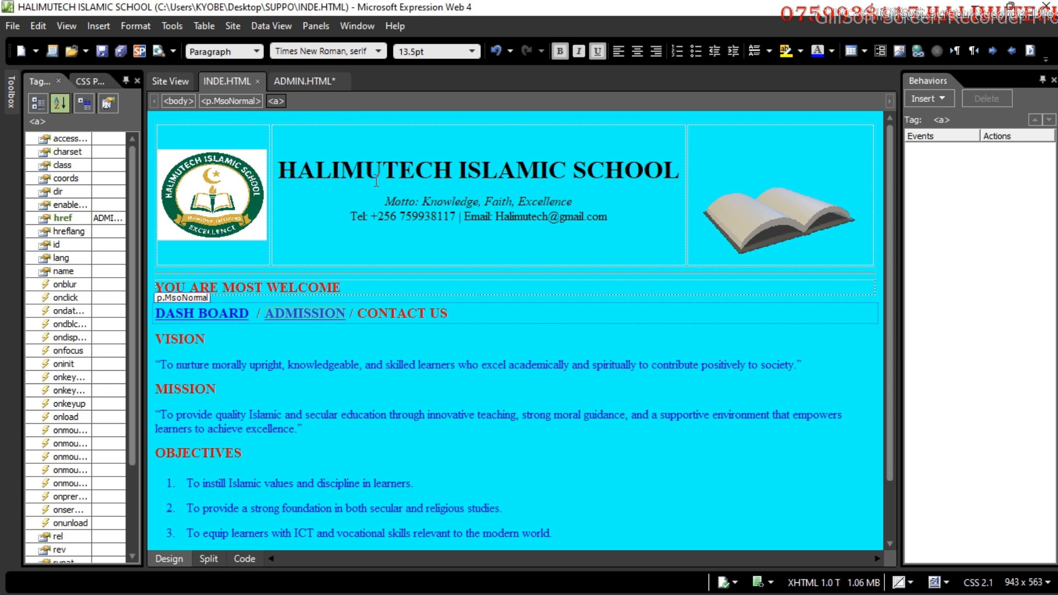
click(311, 80)
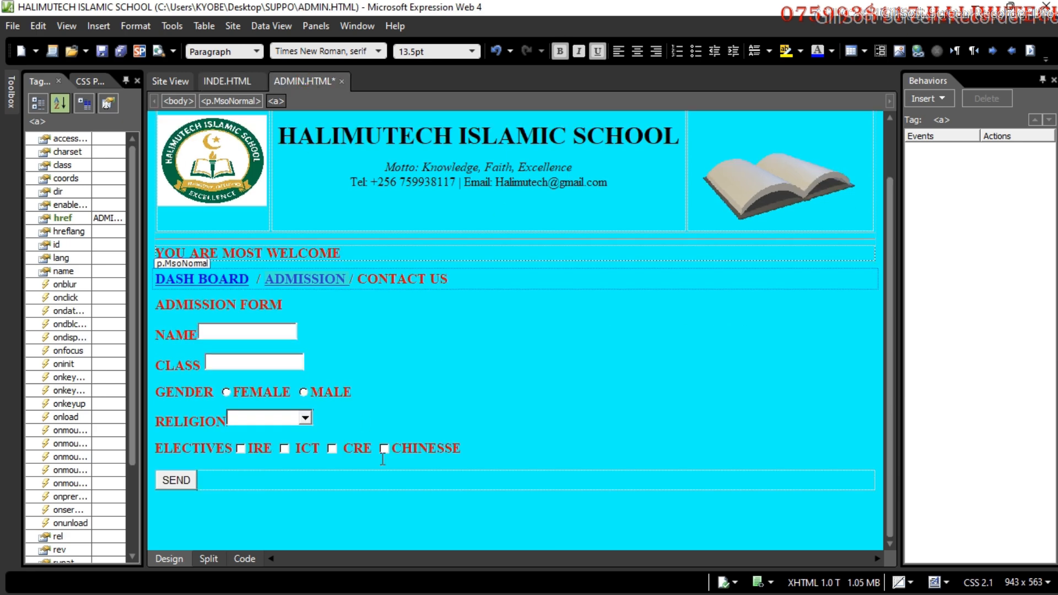
key(ctrl+s)
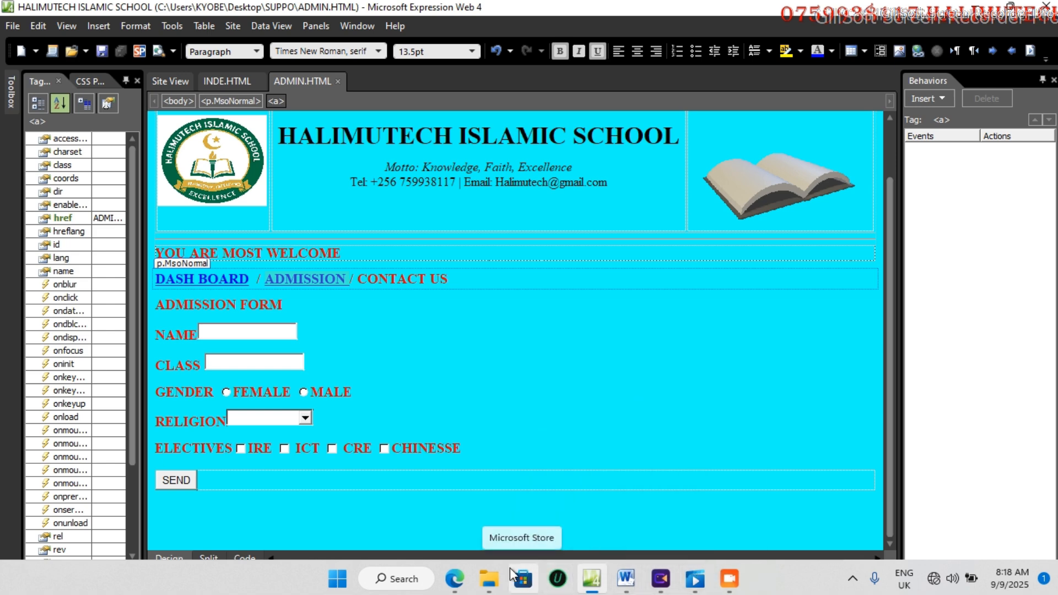
Switch to Microsoft Edge, reload the home page and follow its ADMISSION link to test the navigation.
click(456, 579)
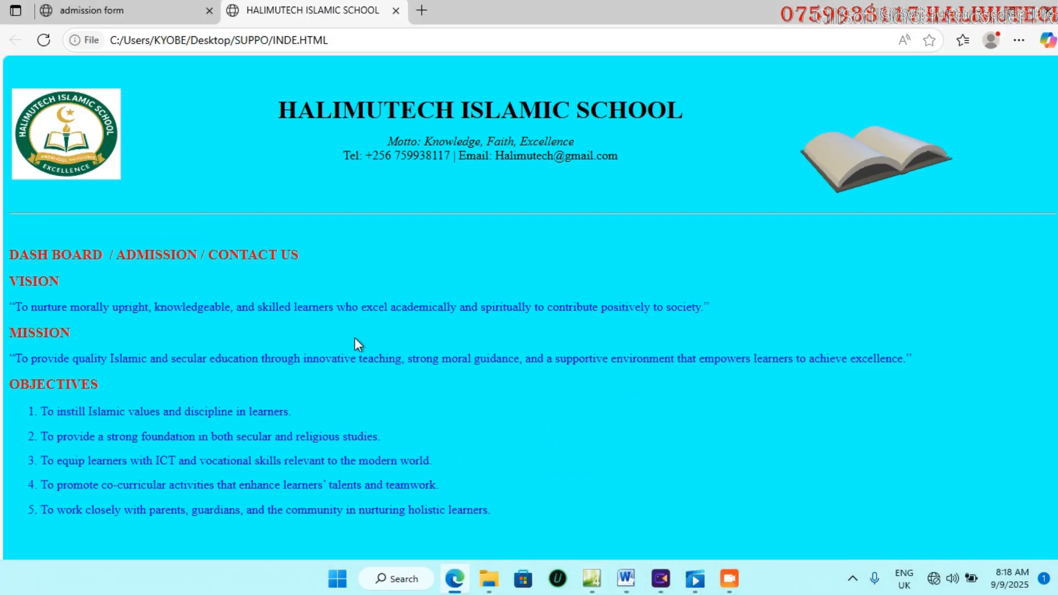
click(44, 41)
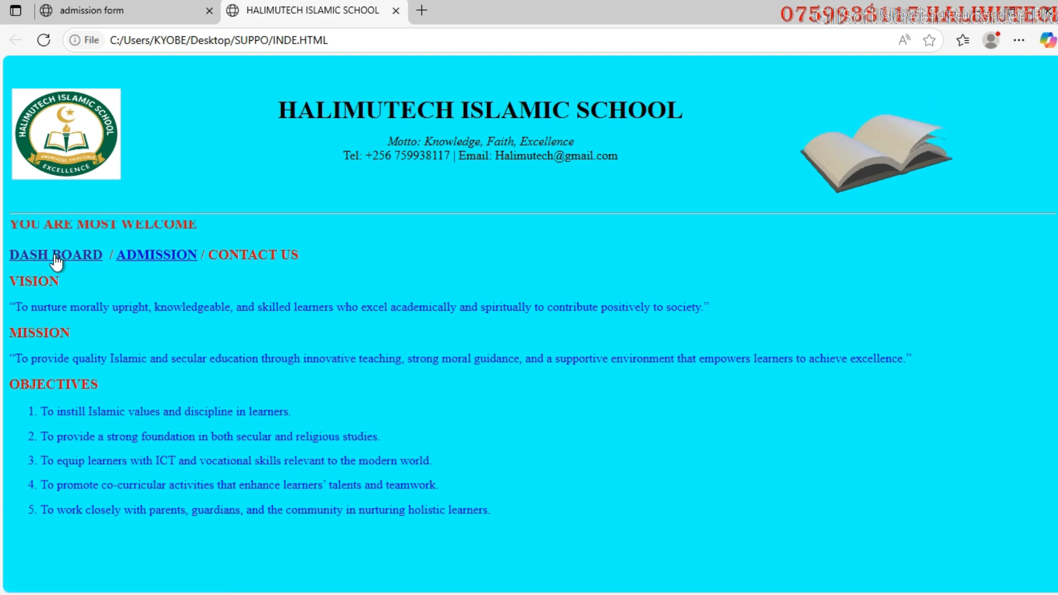
click(163, 258)
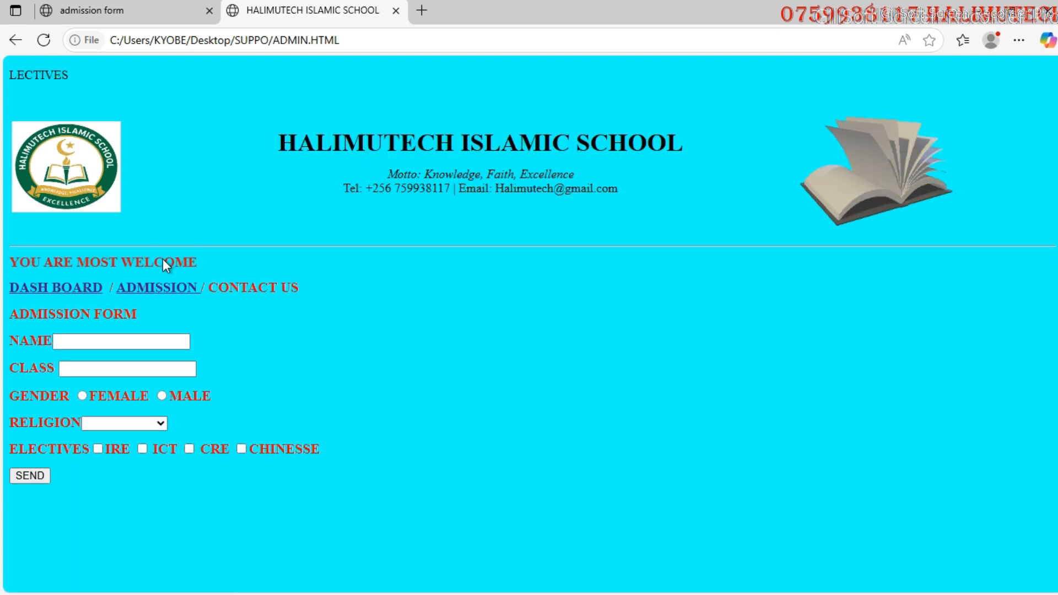